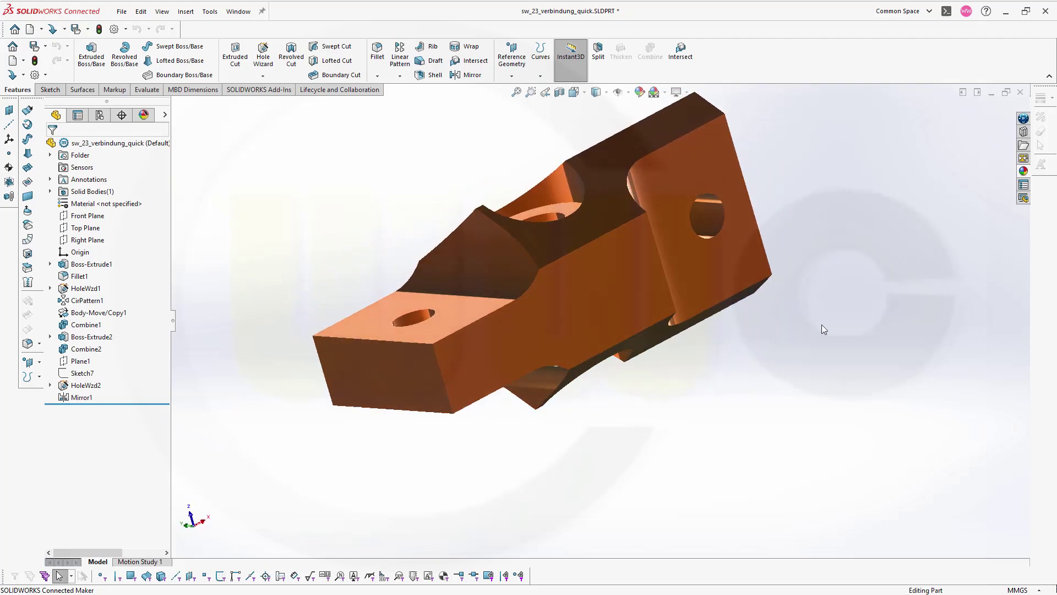
Switch to Adobe Acrobat to view the inv_24_verbindung reference drawing.
key(alt+Tab)
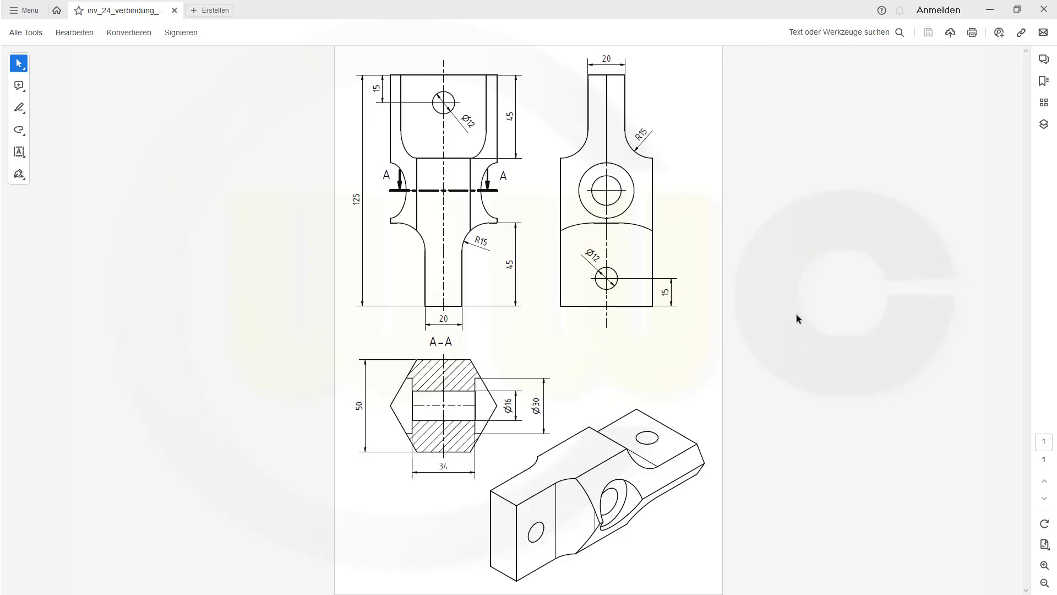
On the Front Plane, draw a large rectangle around the origin and a smaller one overlapping its right side.
key(alt+Tab)
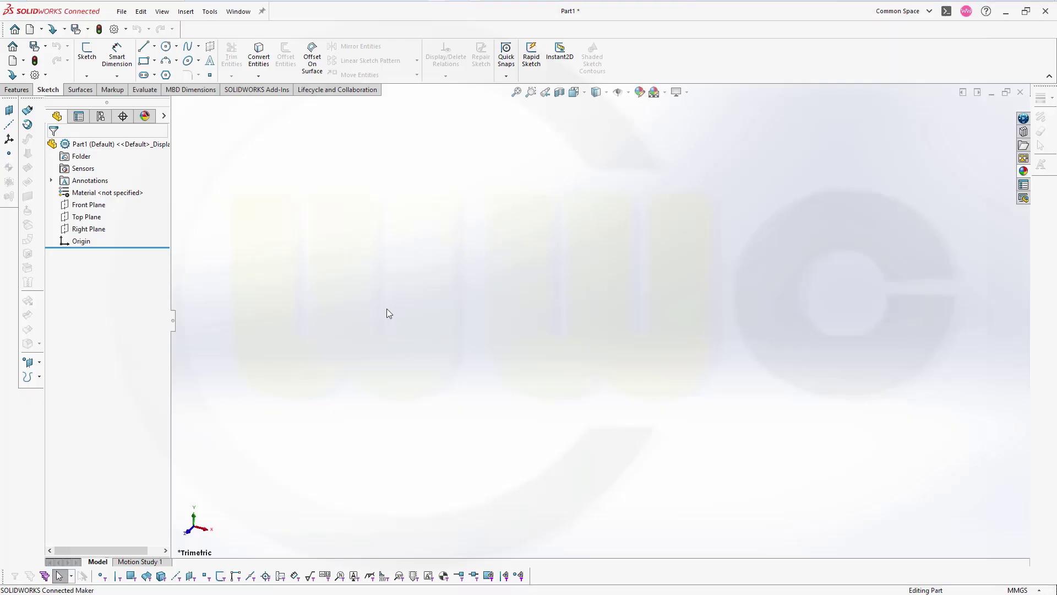
click(87, 54)
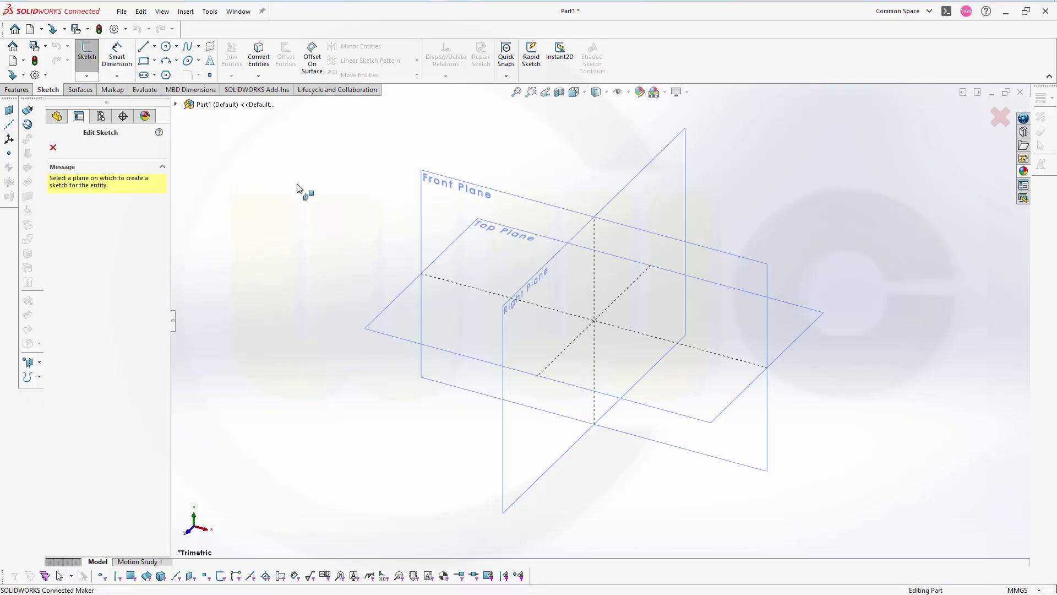
click(449, 189)
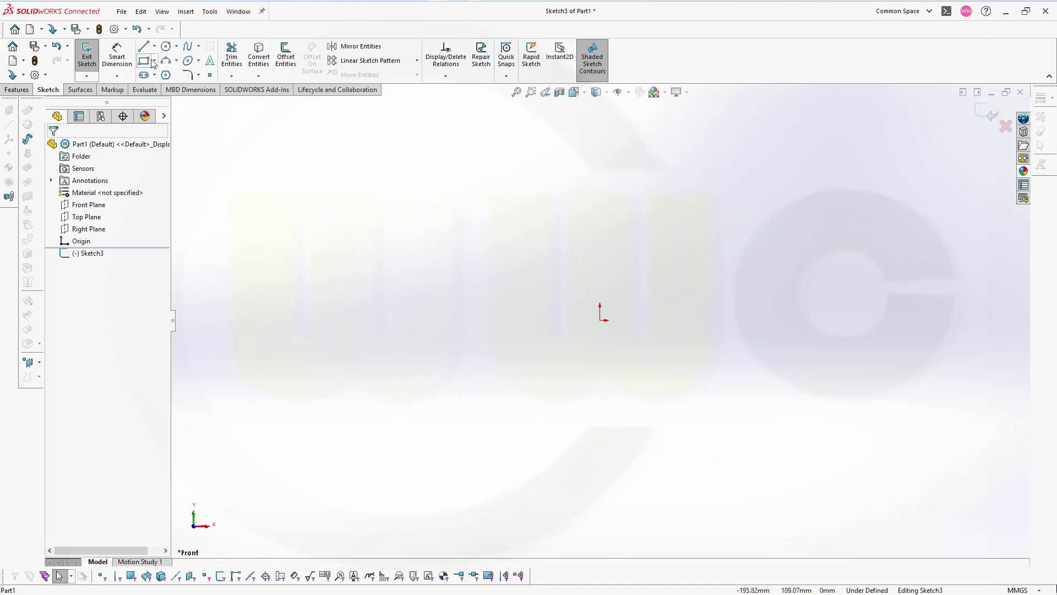
click(504, 224)
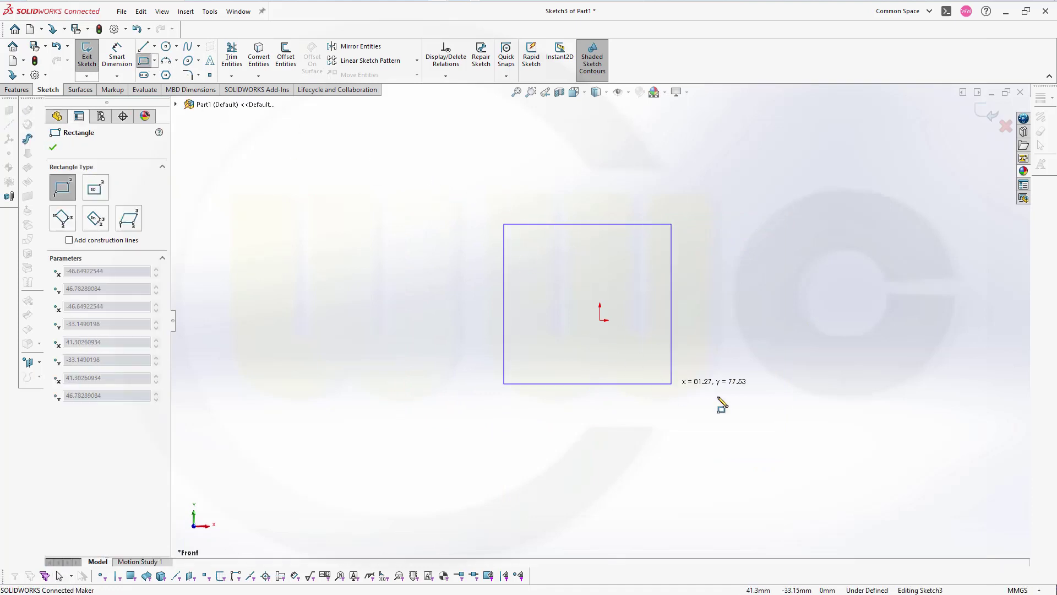
click(819, 428)
click(760, 286)
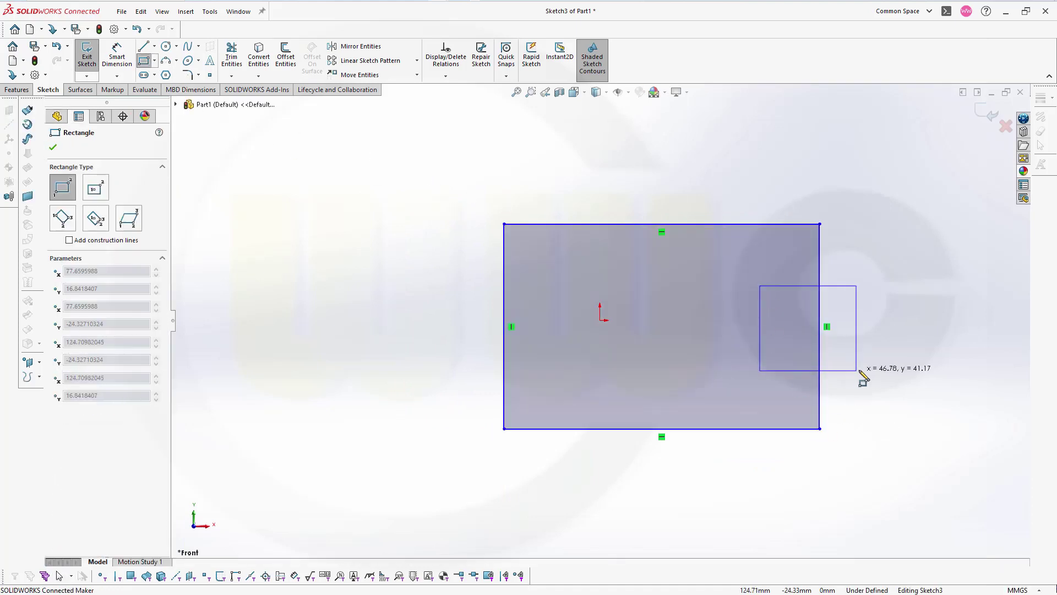
click(973, 368)
key(Escape)
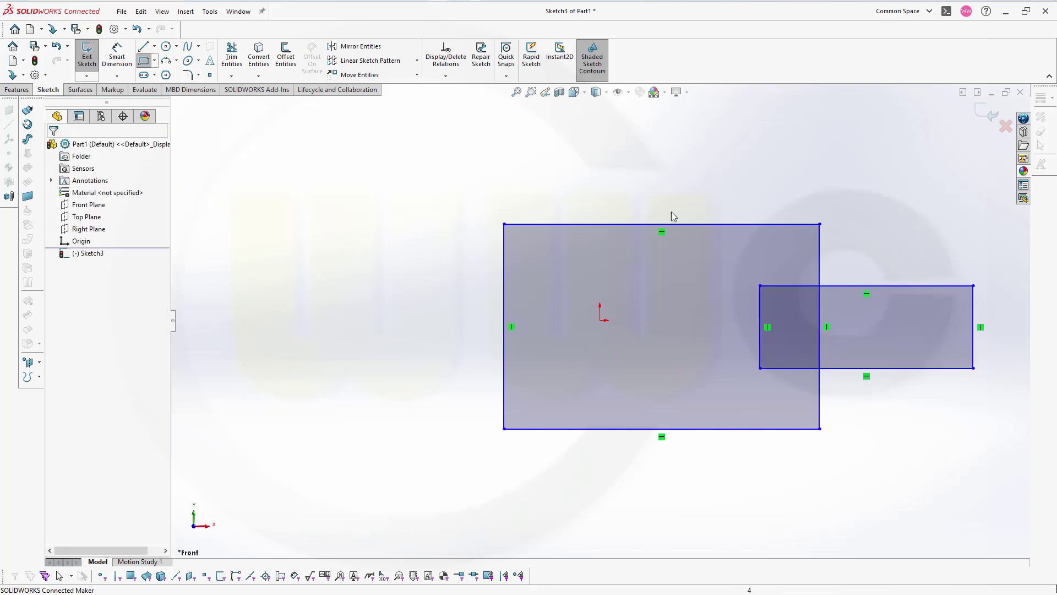
Dimension the small rectangle's height as 20 and the large rectangle's height as 80.
click(117, 55)
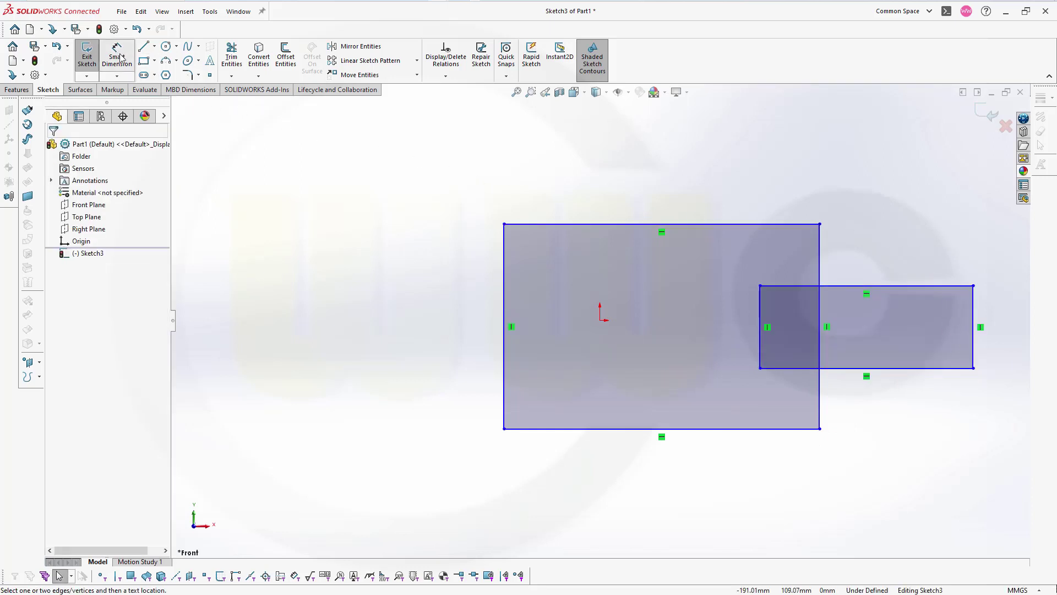
click(903, 287)
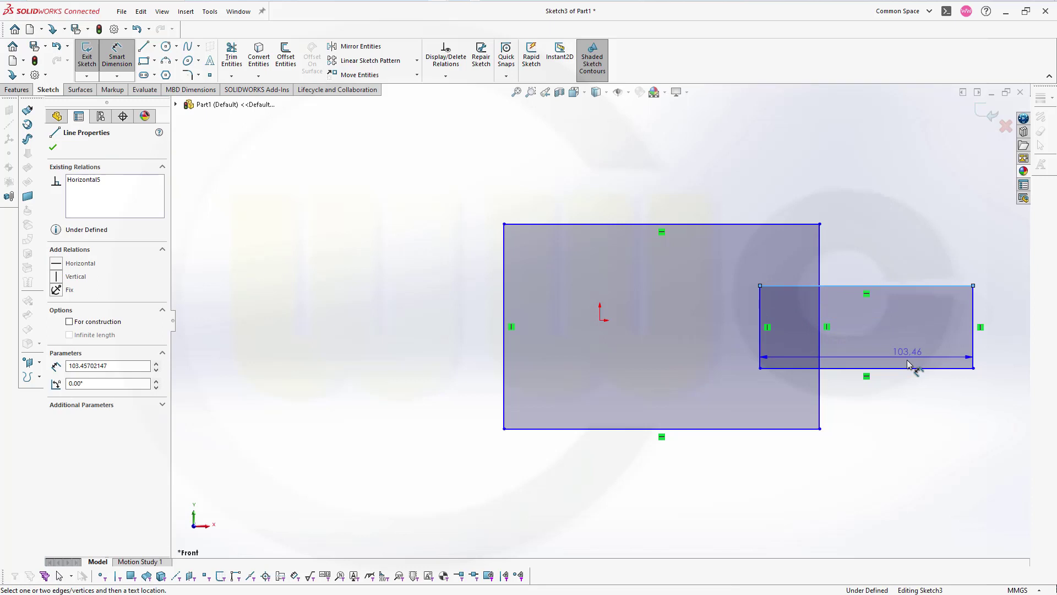
click(914, 368)
click(1002, 338)
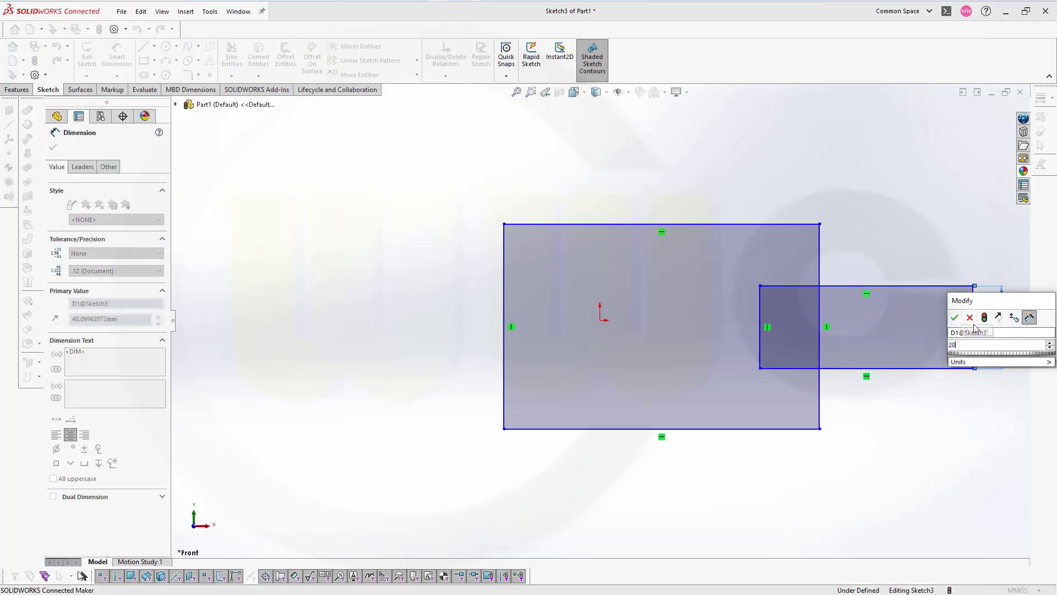
text(20)
key(Return)
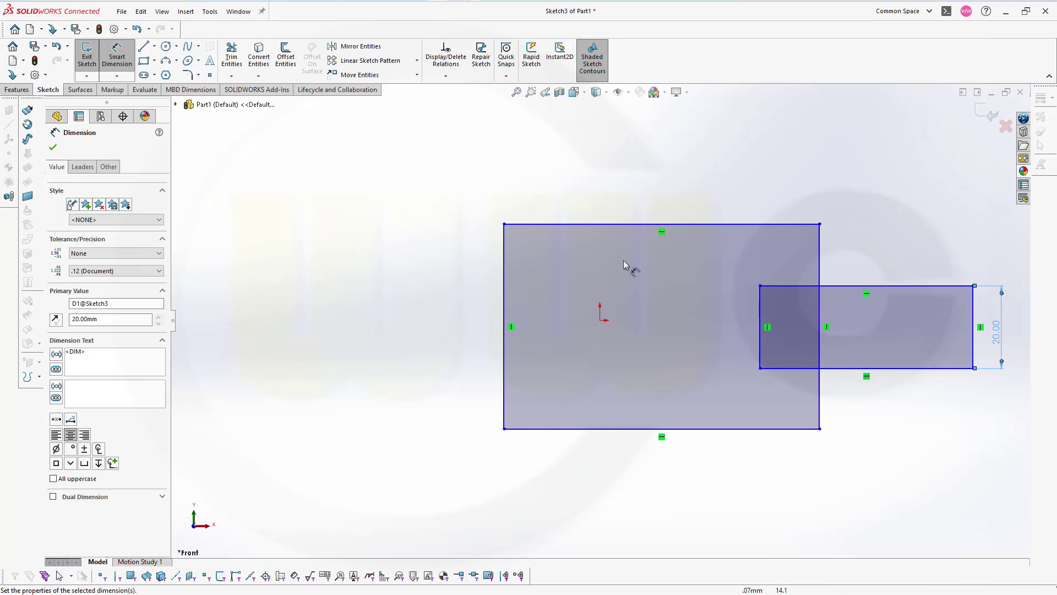
click(604, 225)
click(606, 430)
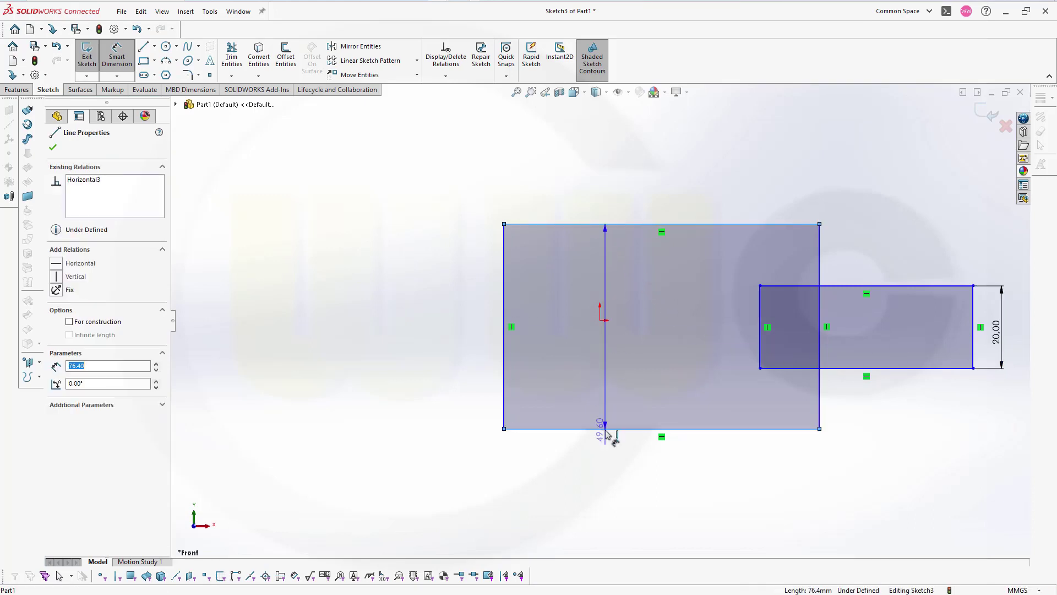
click(441, 330)
text(80)
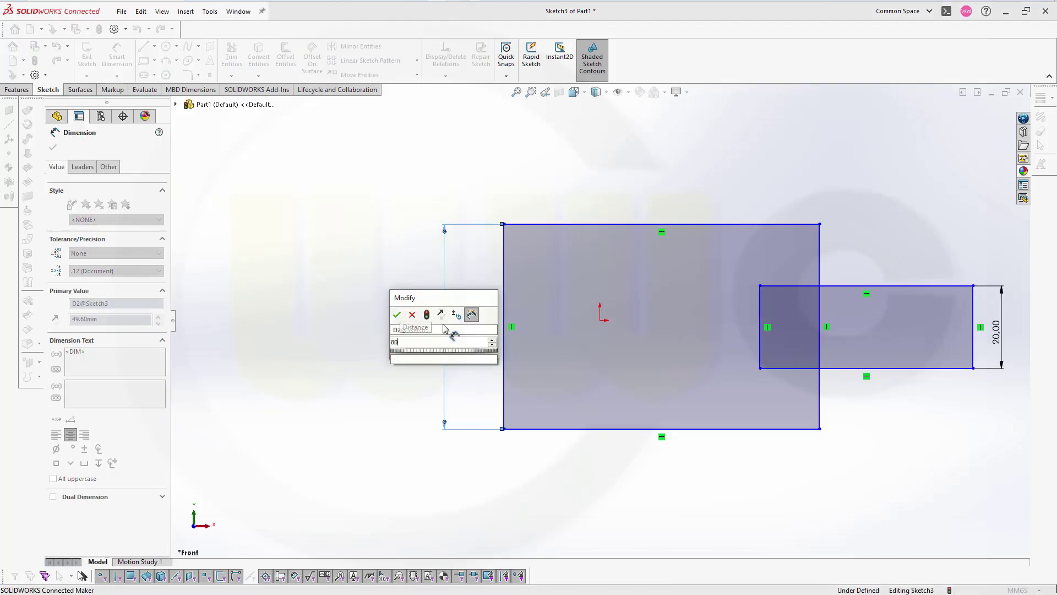
key(Return)
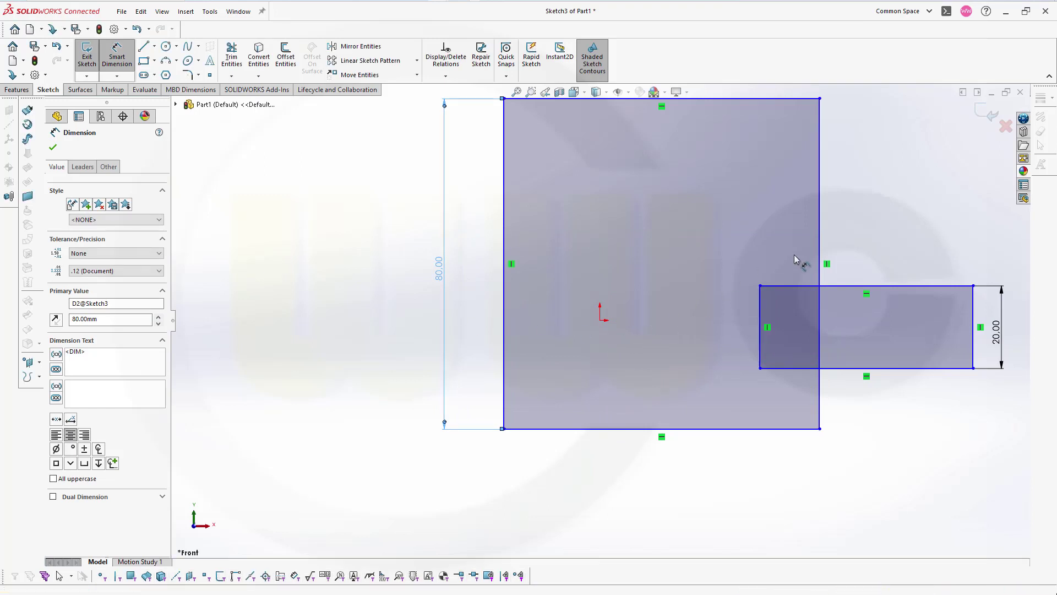
Set a 45 offset between the two rectangles' right edges.
click(821, 246)
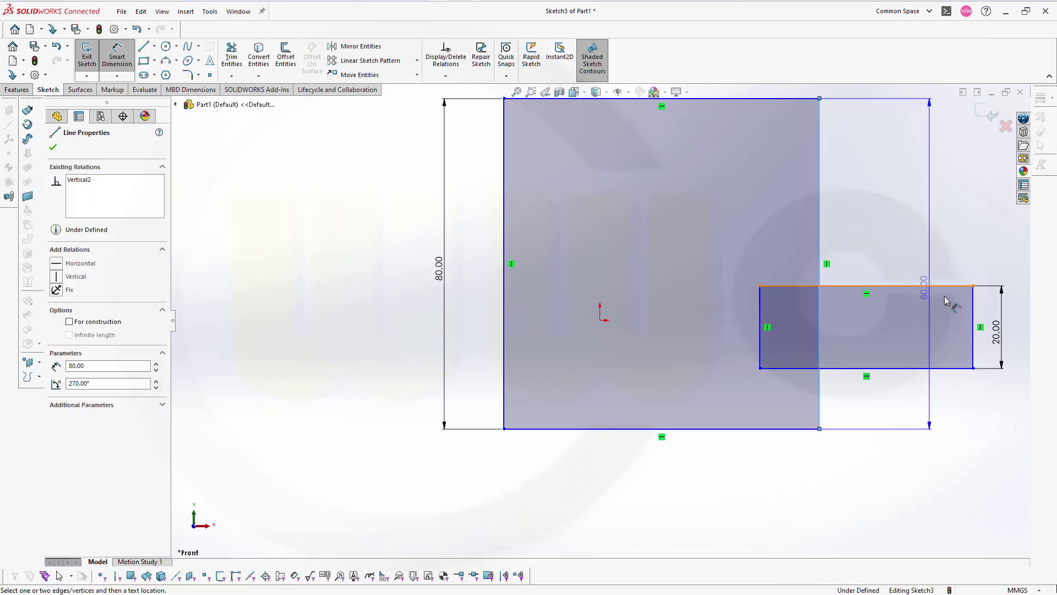
click(974, 312)
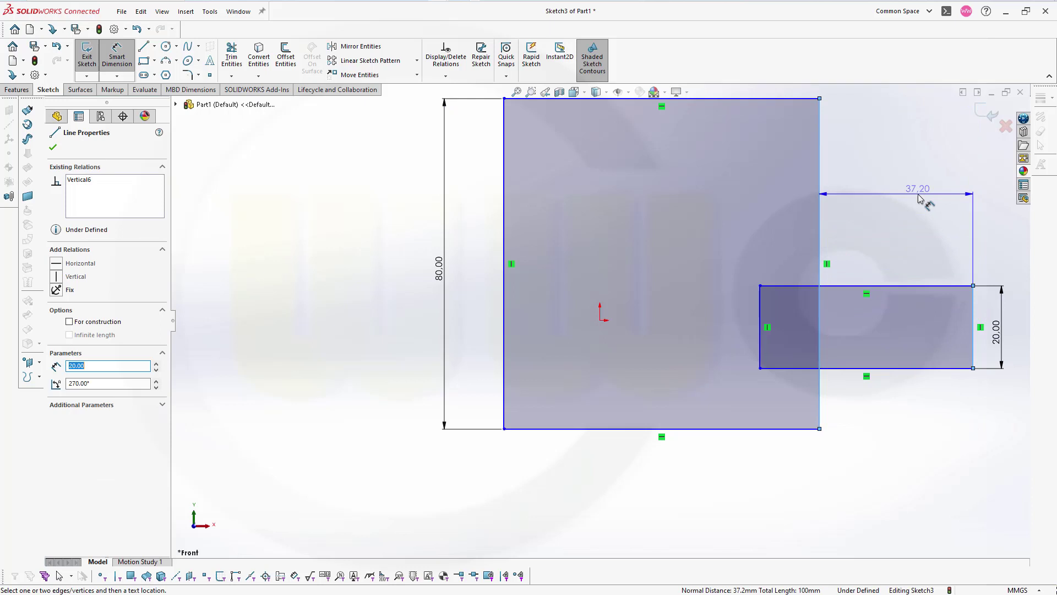
key(z)
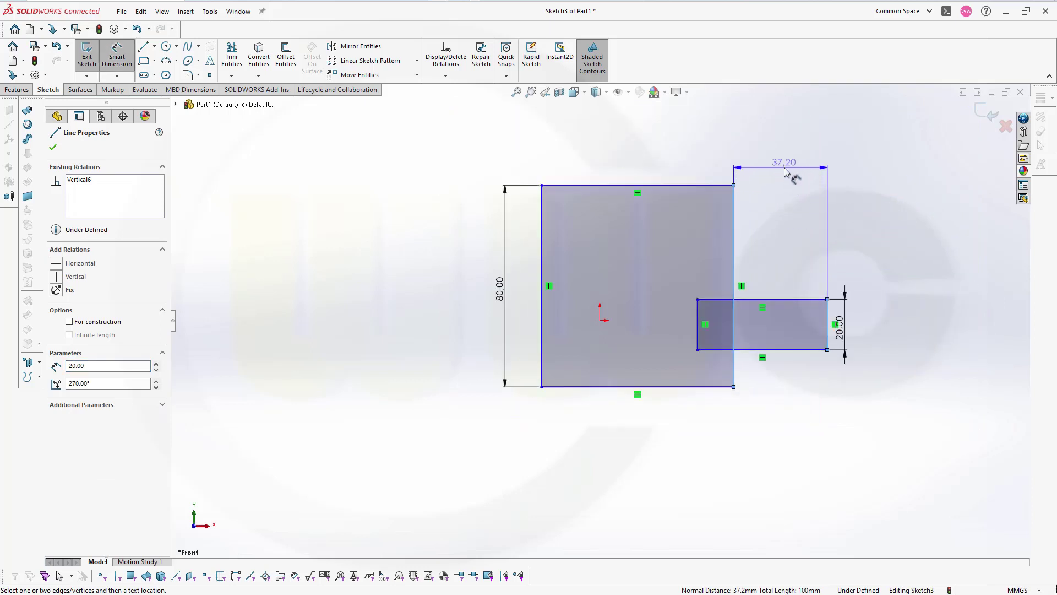
click(788, 171)
text(45)
key(Return)
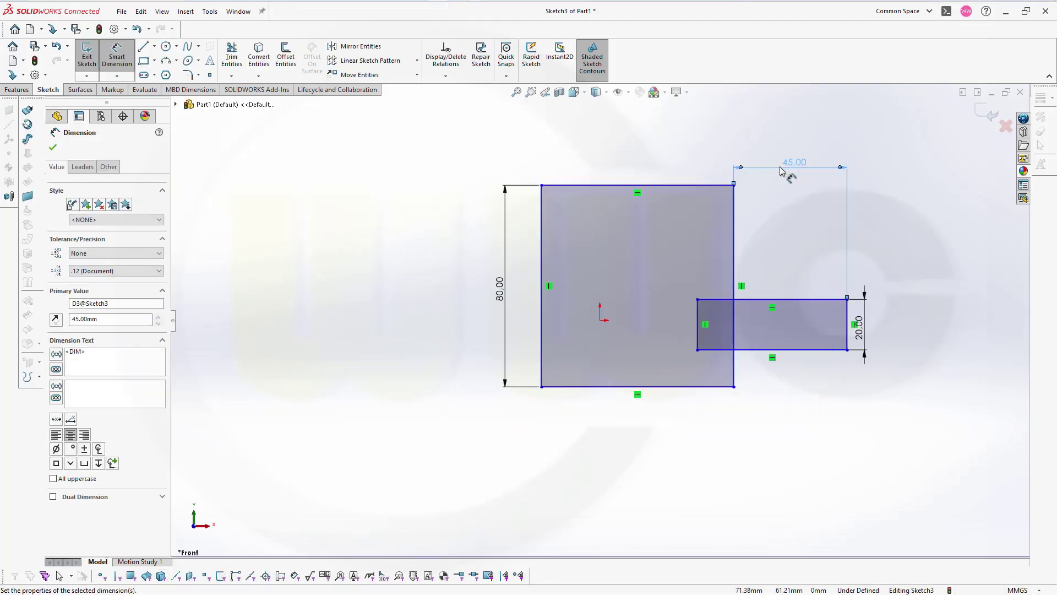
Place the large rectangle's left edge 17.5 from the origin and set 80 overall width.
click(543, 256)
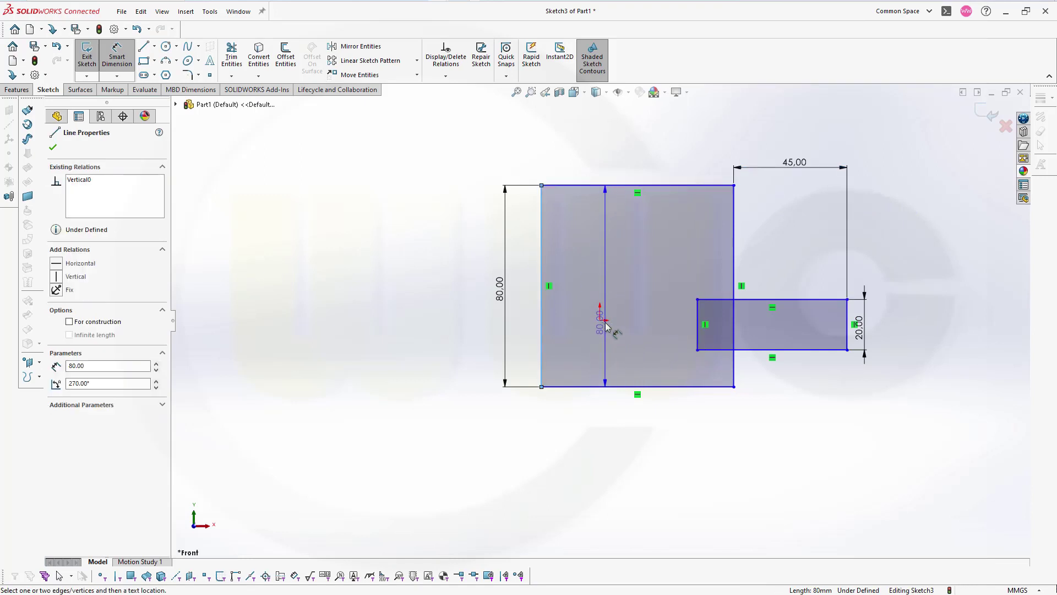
click(600, 320)
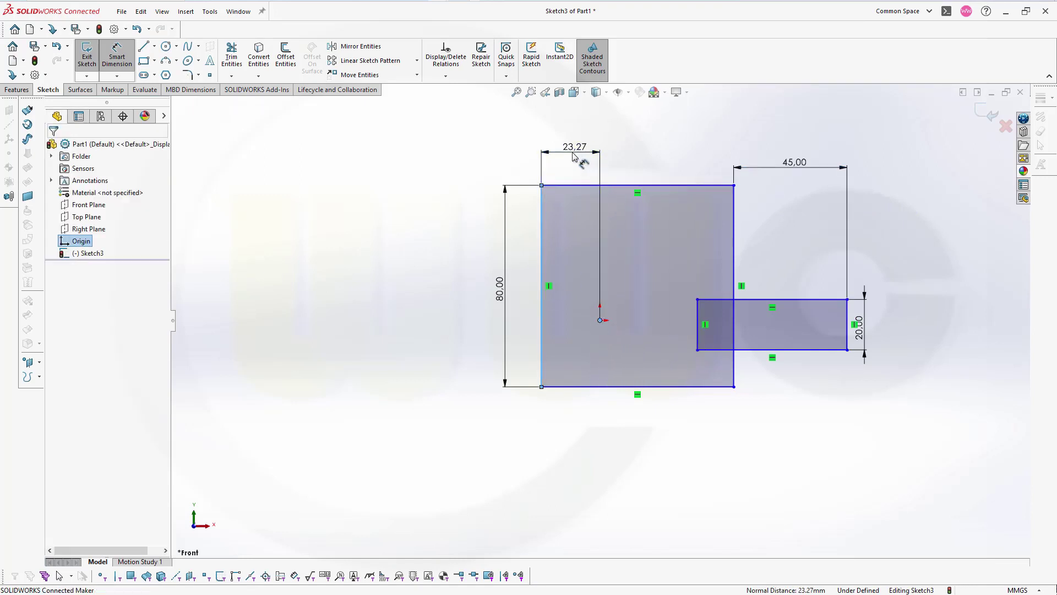
click(579, 158)
text(17.5)
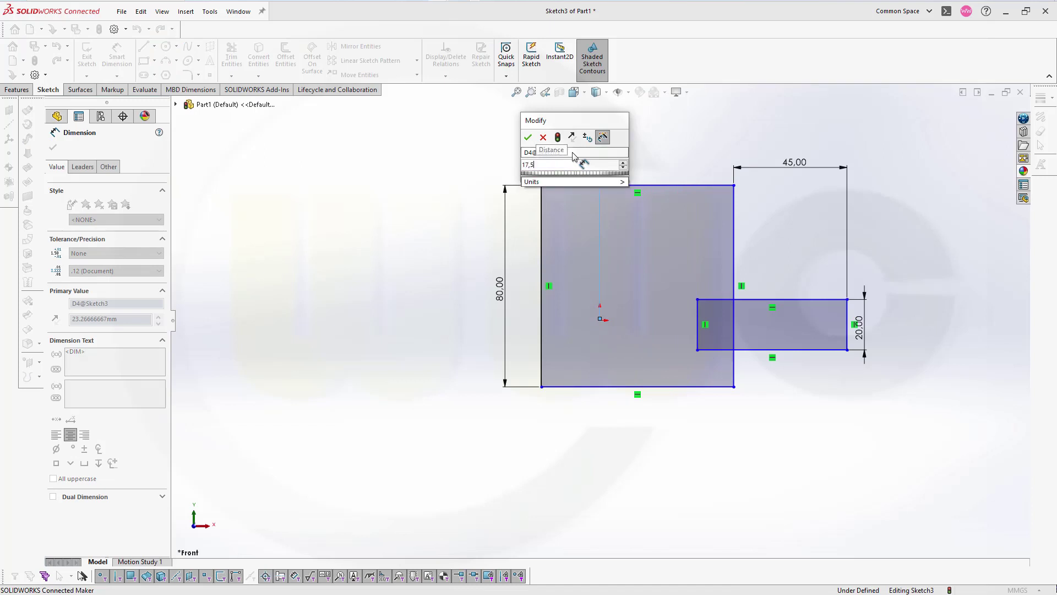
key(Return)
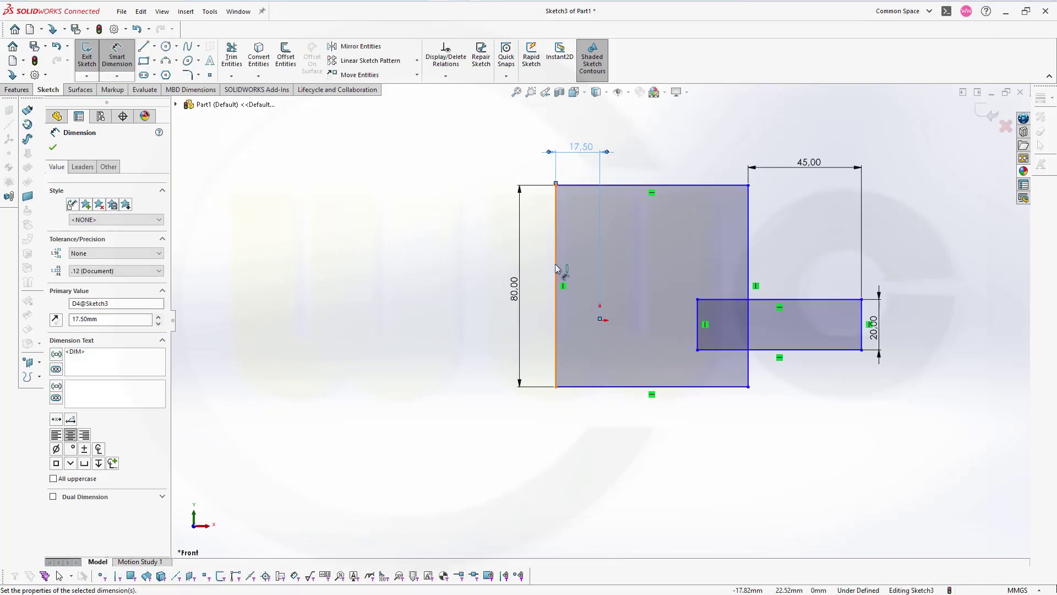
click(556, 265)
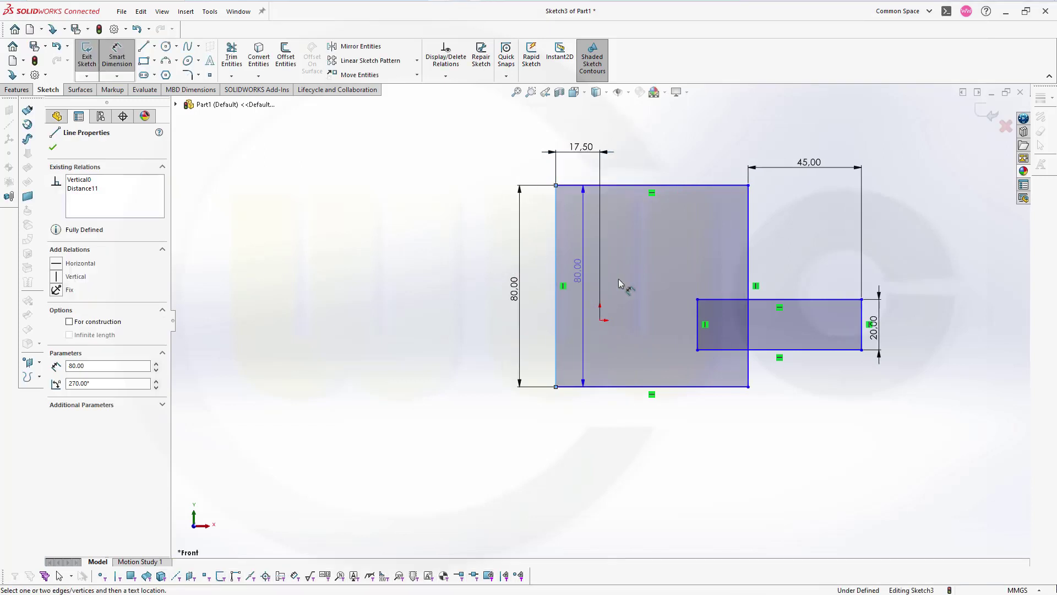
click(862, 329)
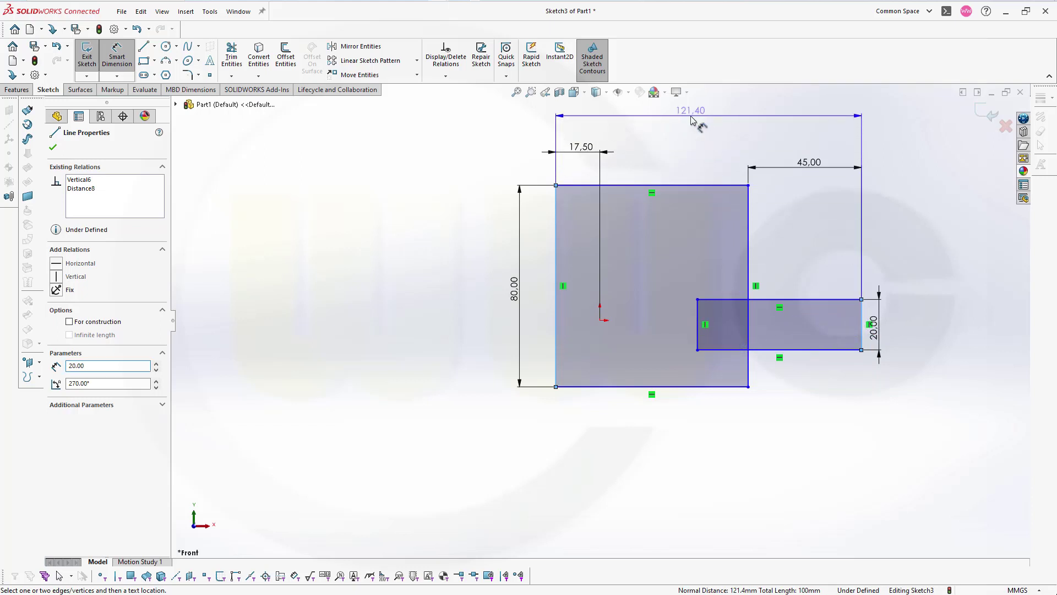
click(693, 120)
text(80)
key(Return)
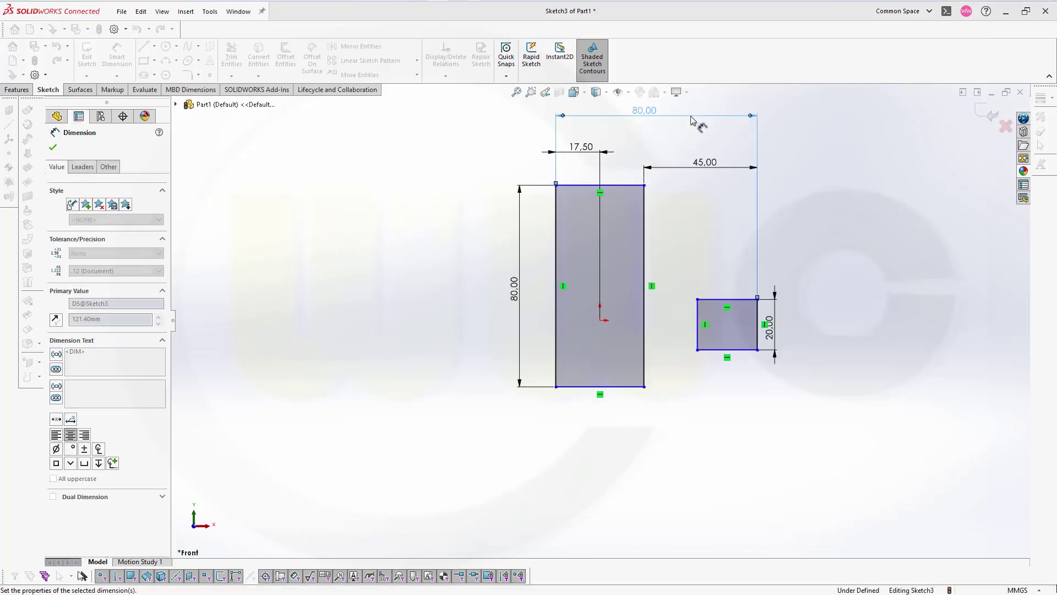
Align the narrow rectangle's right-edge midpoint horizontally with the origin.
key(Escape)
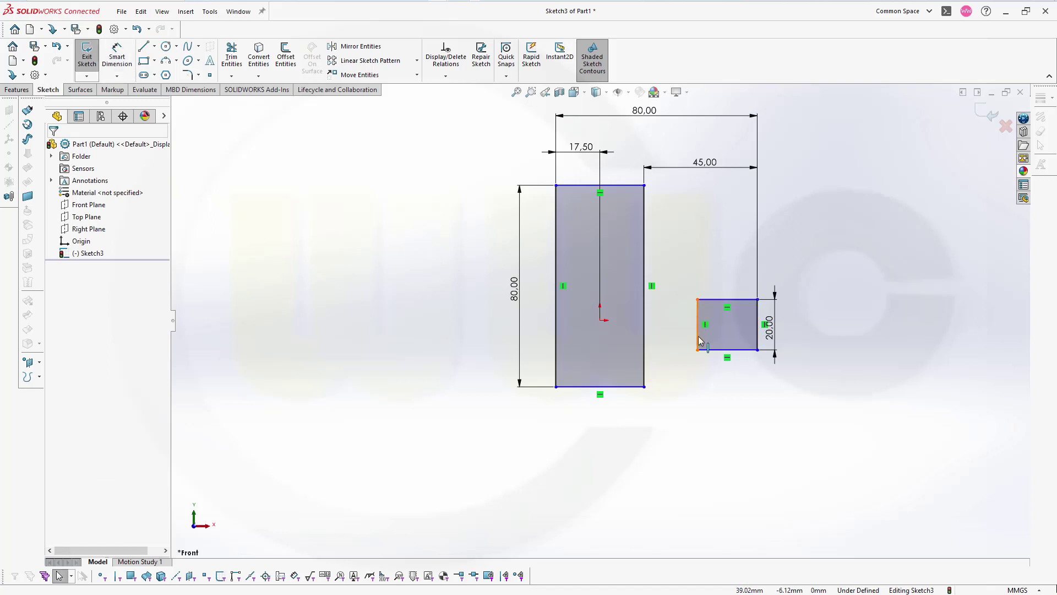
drag(698, 336, 615, 340)
click(706, 235)
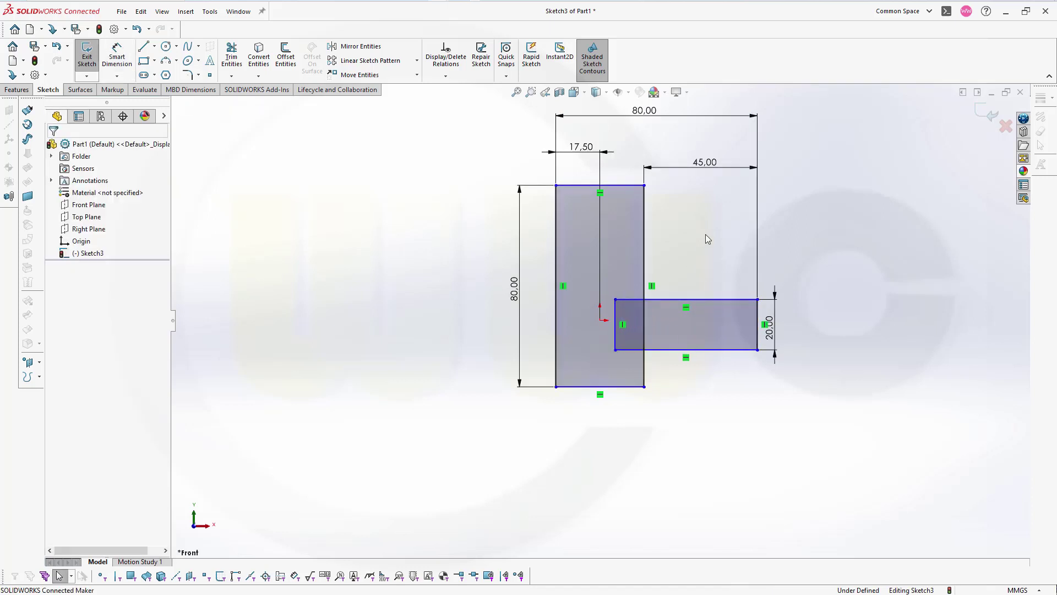
click(600, 322)
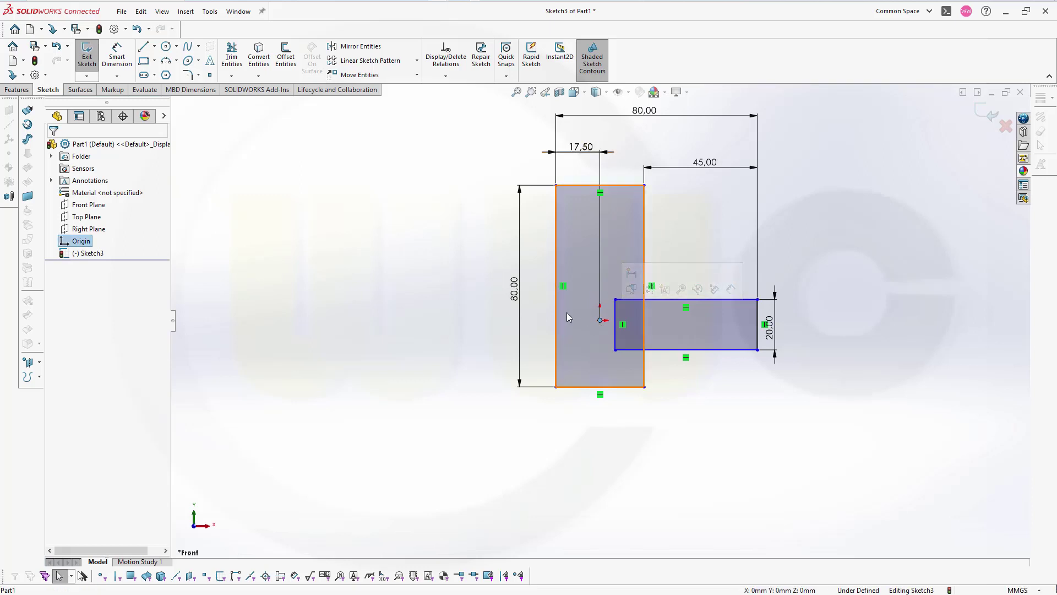
ctrl+click(553, 283)
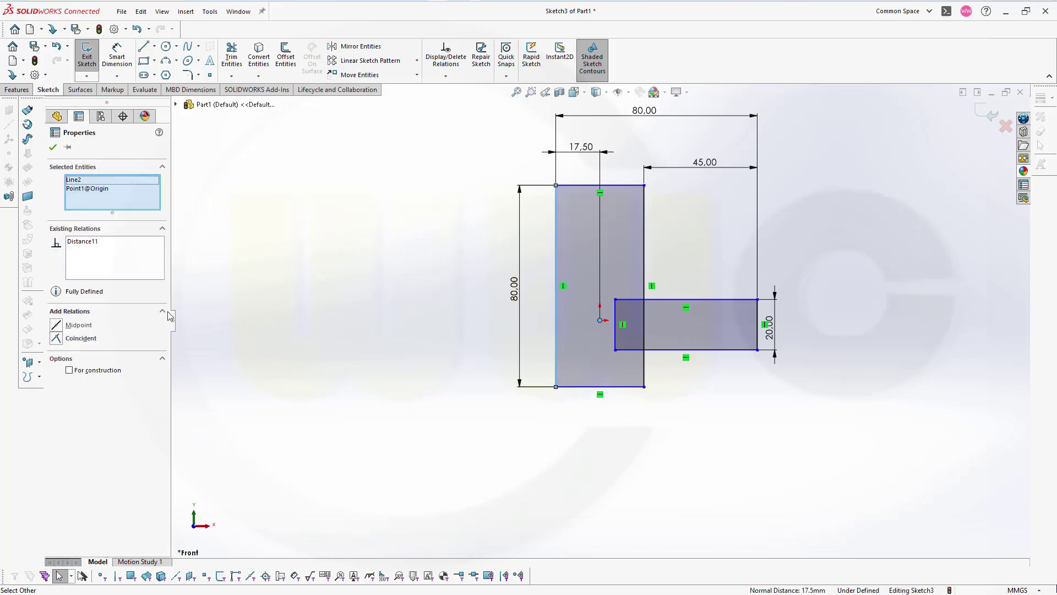
click(332, 286)
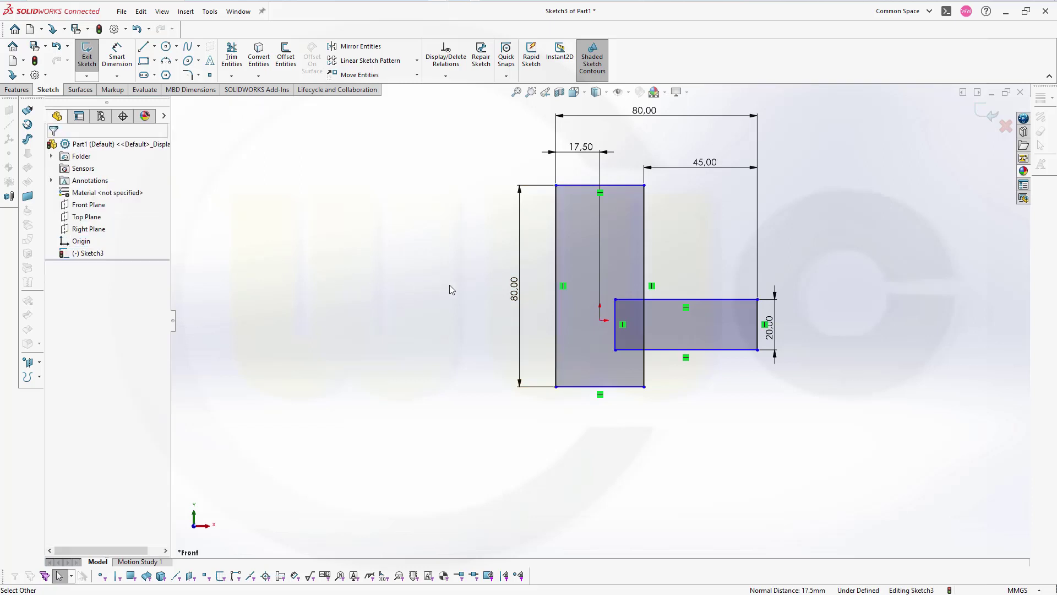
click(756, 327)
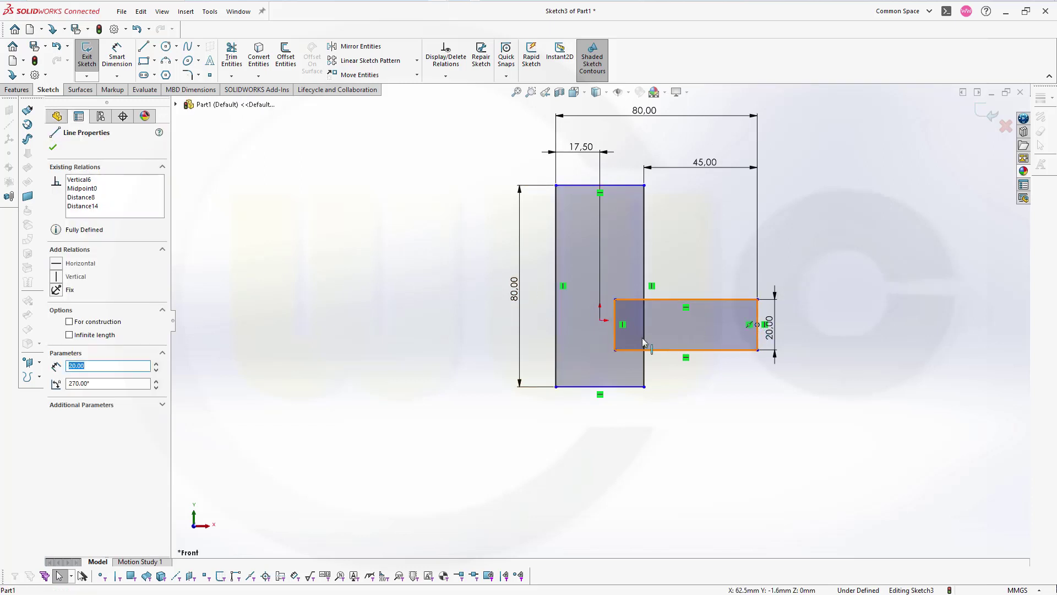
drag(602, 327, 592, 314)
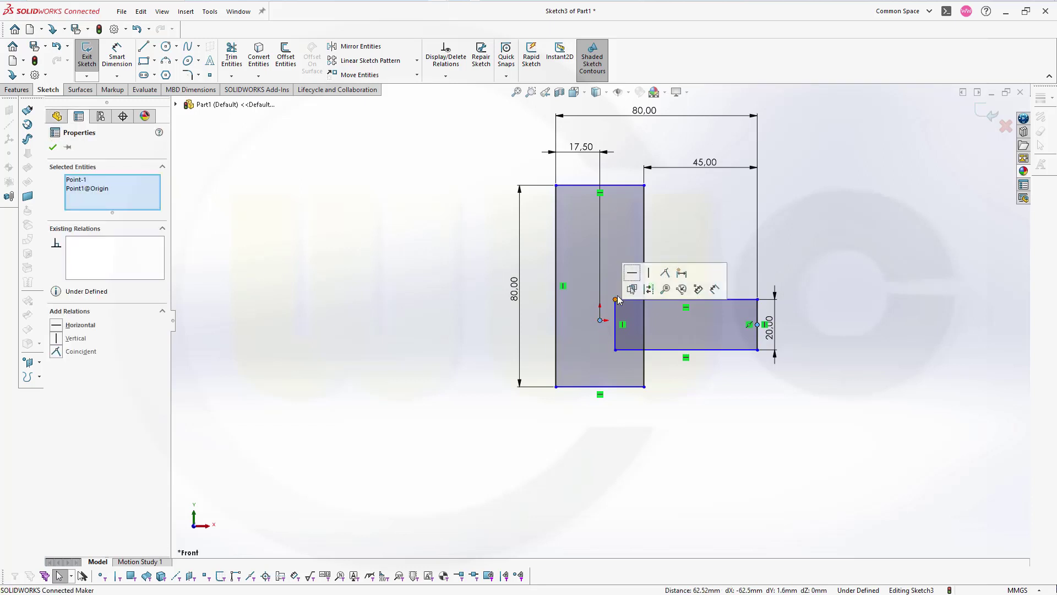
click(633, 275)
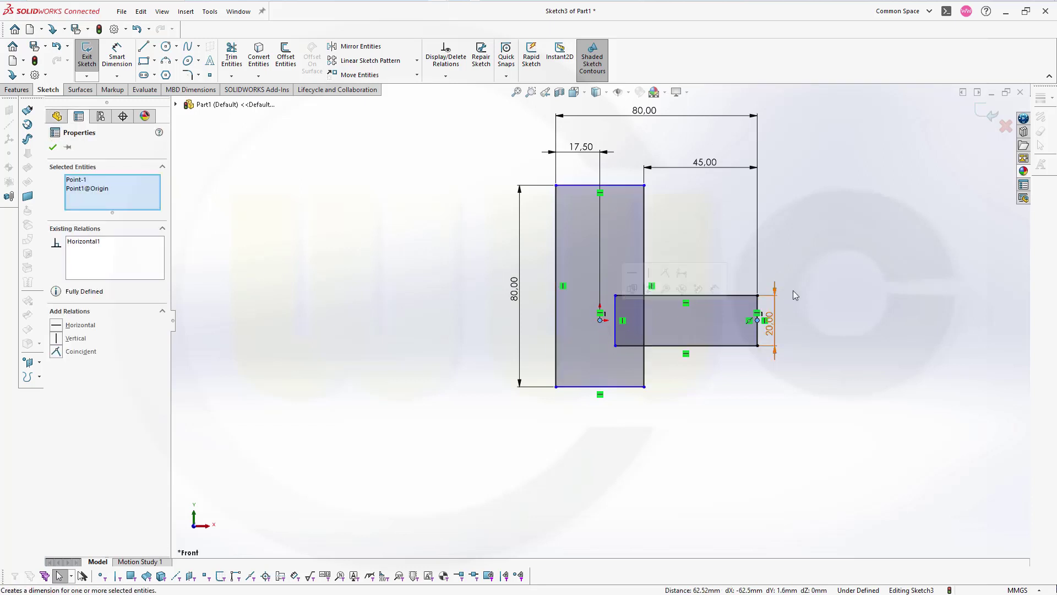
Align the tall rectangle's left-edge midpoint horizontally with the origin.
click(825, 272)
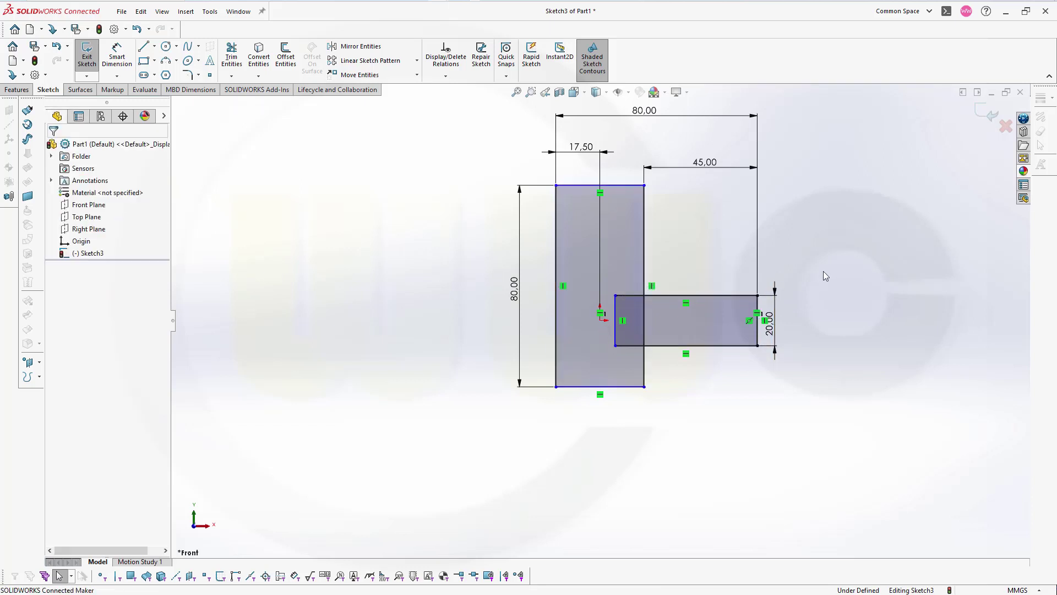
click(556, 286)
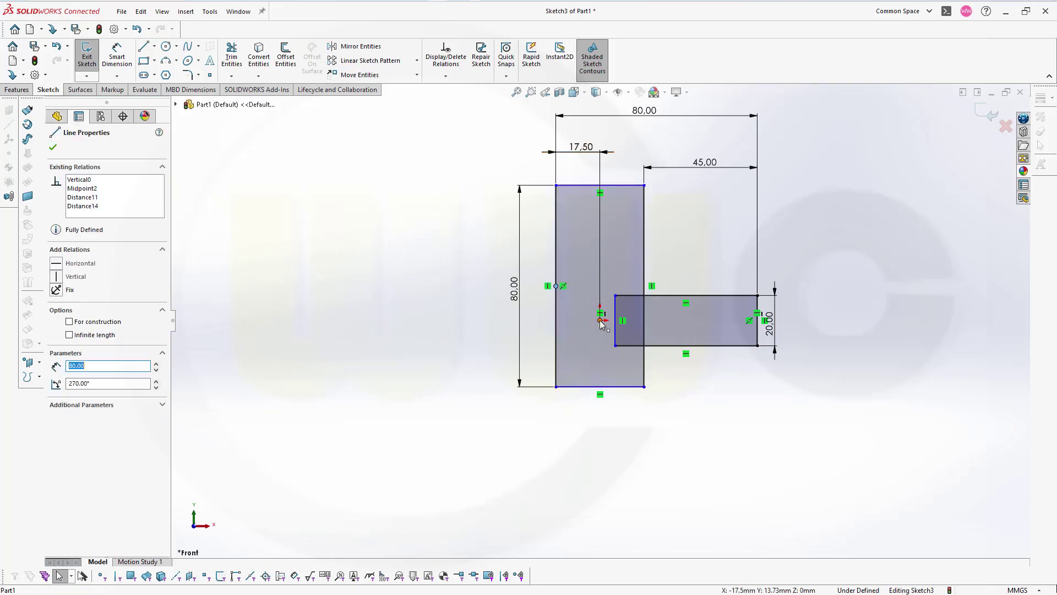
click(601, 320)
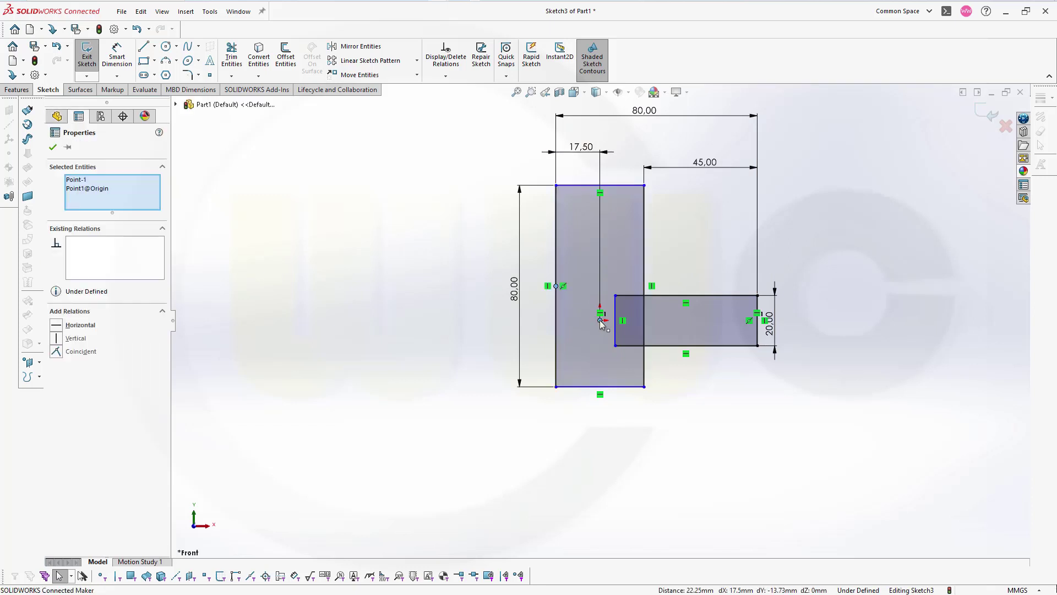
click(56, 326)
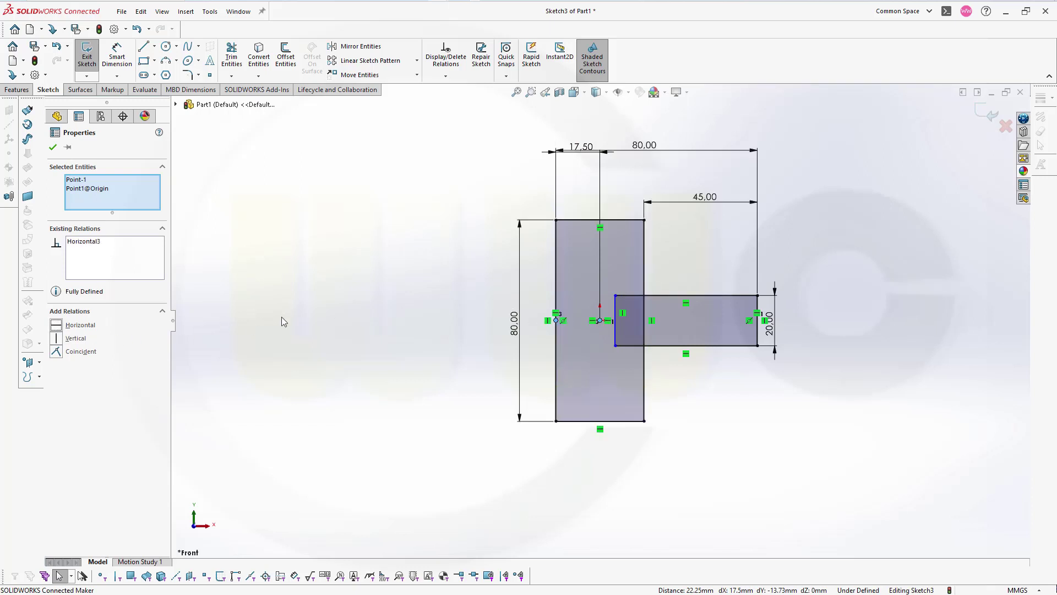
click(424, 243)
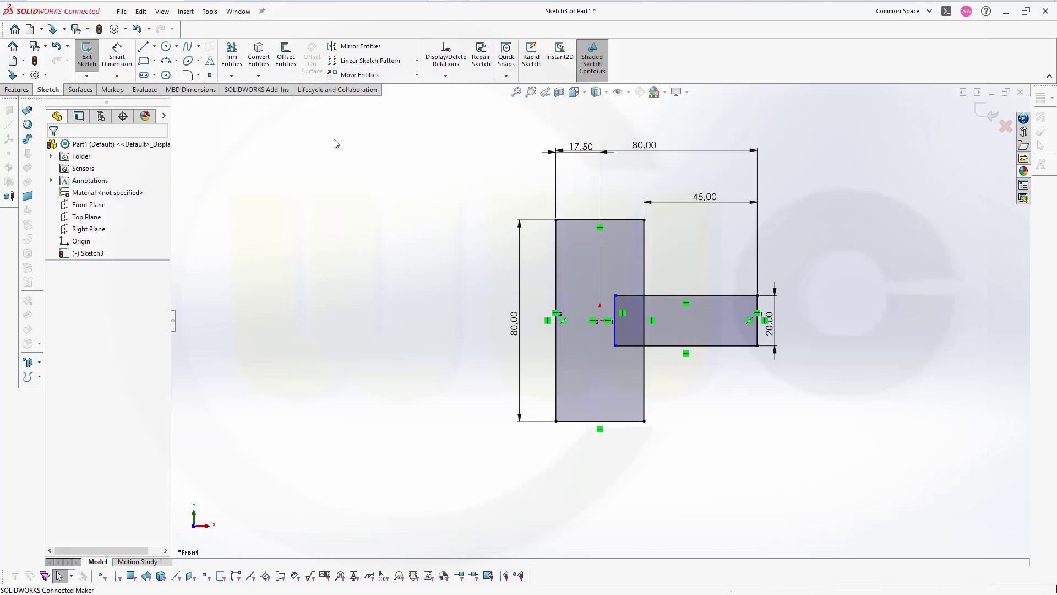
Trim the overlapping lines so the two rectangles form one T-shaped outline.
click(232, 58)
mouse_move(624, 277)
mouse_down()
mouse_move(630, 300)
mouse_move(616, 317)
mouse_up()
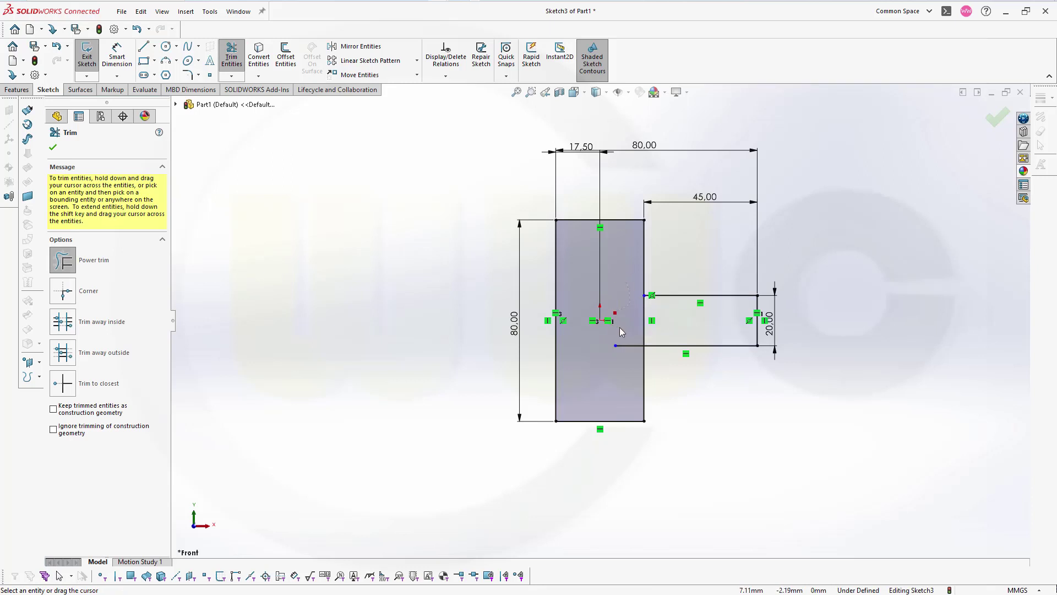
drag(622, 356, 659, 325)
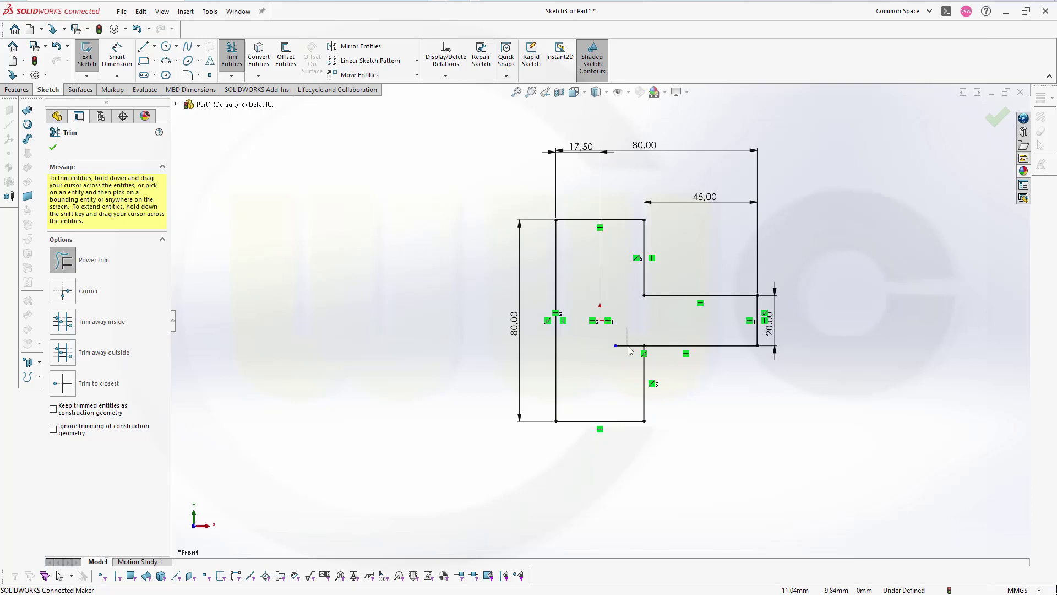
drag(629, 357, 732, 403)
key(Escape)
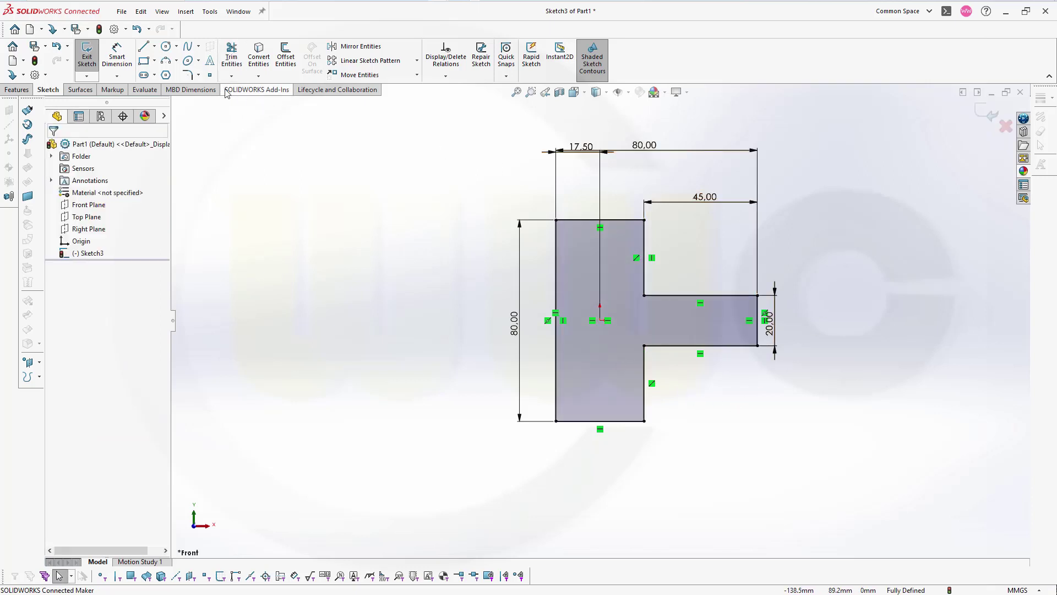
Add a sketch point on the tab's top edge, dimensioned 15 mm from its end.
click(210, 74)
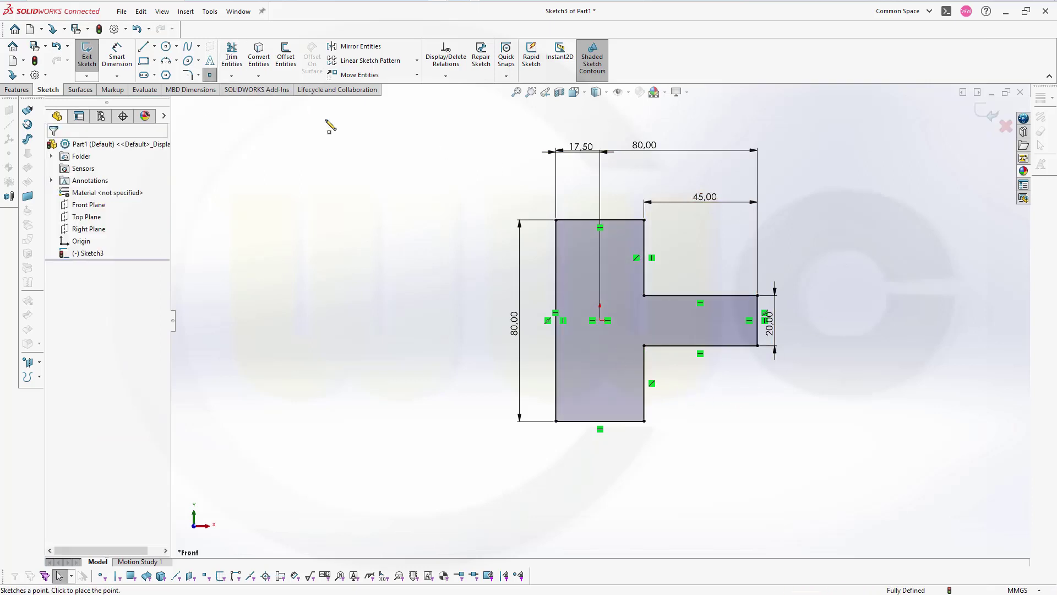
click(730, 296)
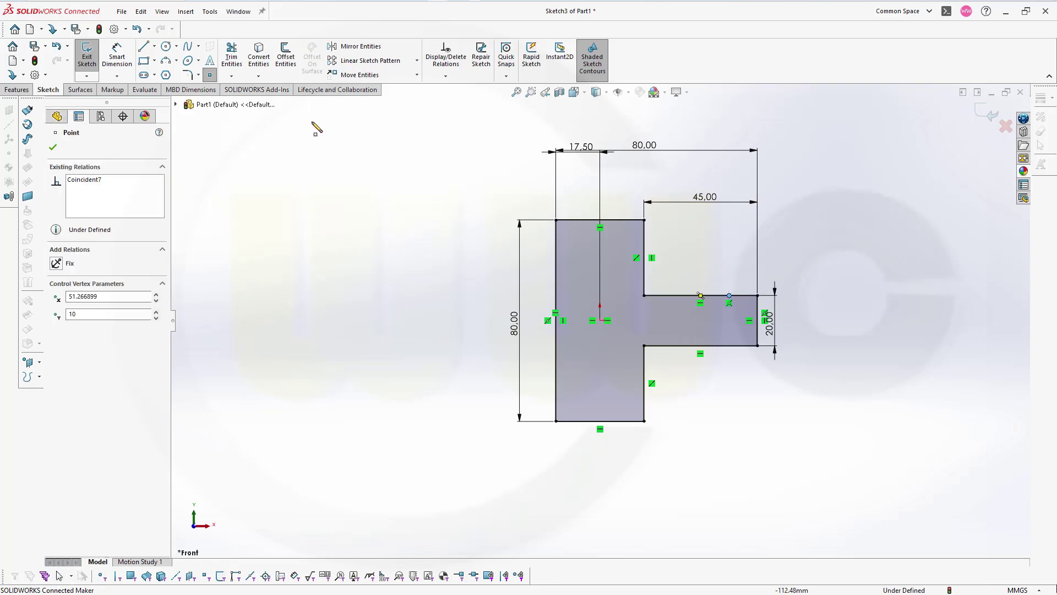
click(117, 56)
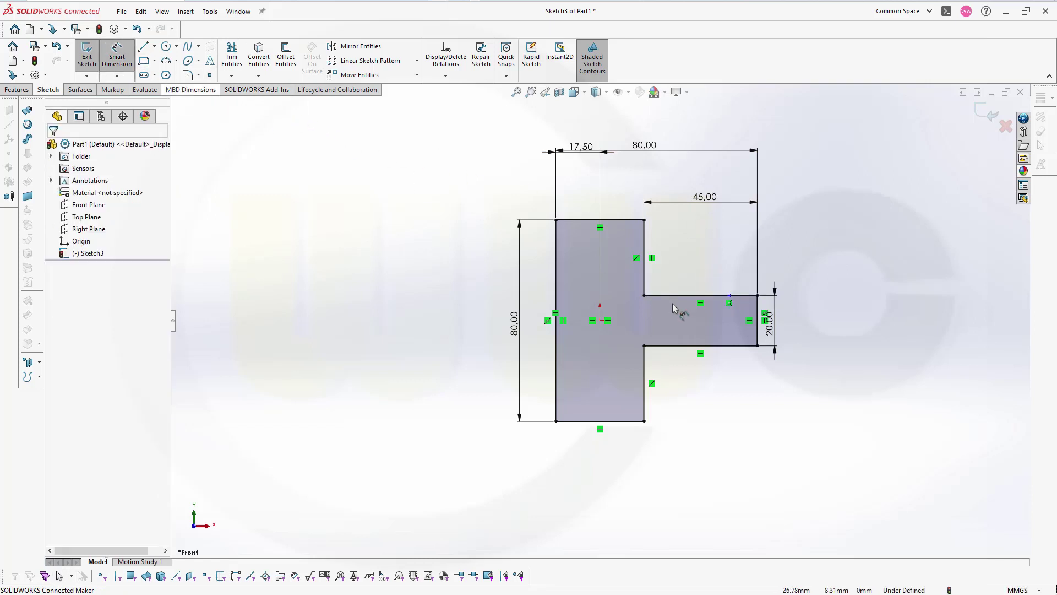
click(730, 297)
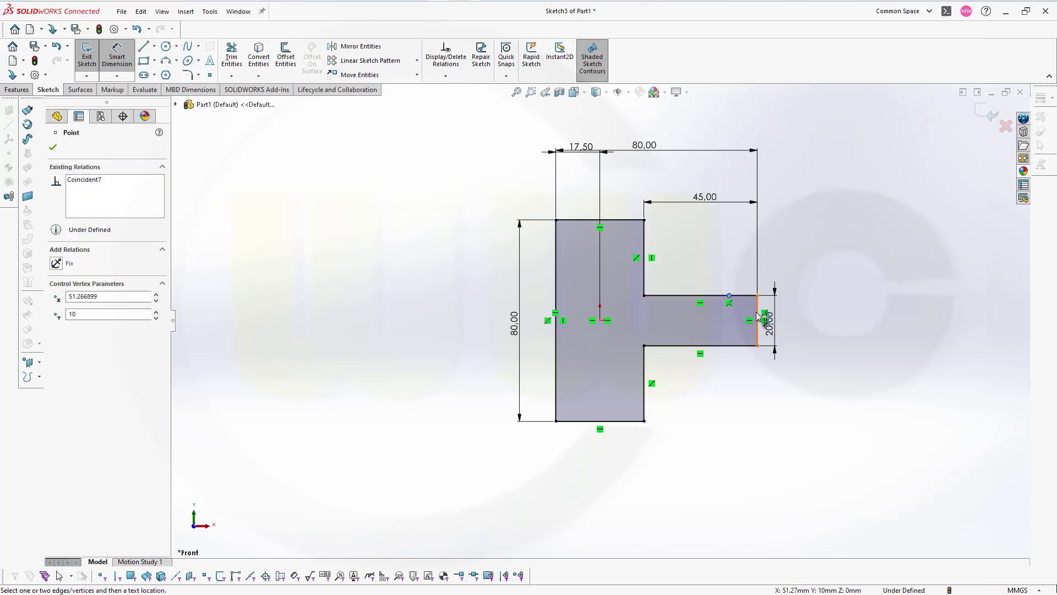
click(758, 317)
click(739, 274)
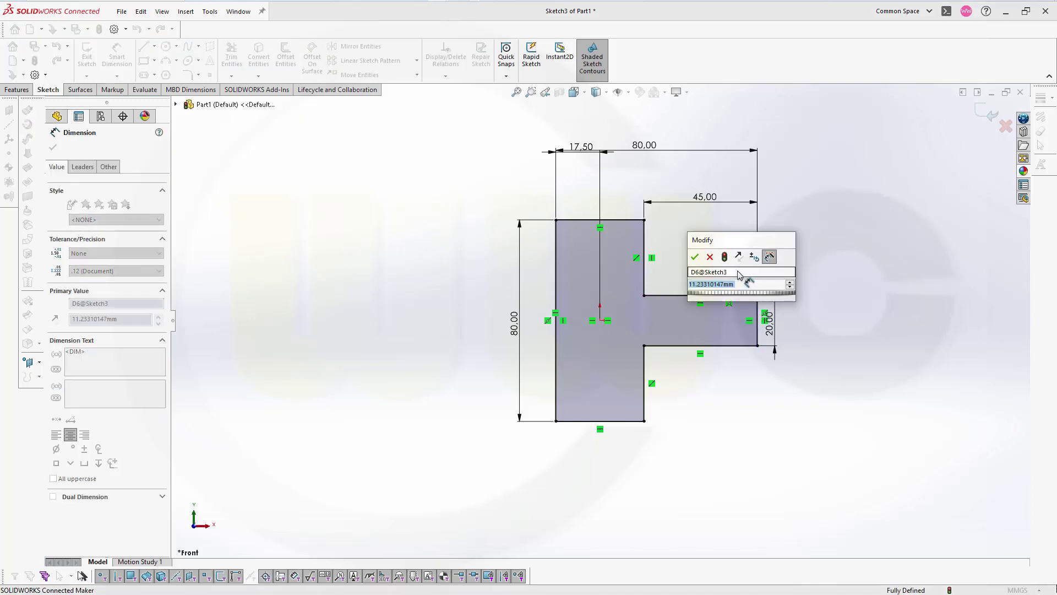
text(15)
key(Return)
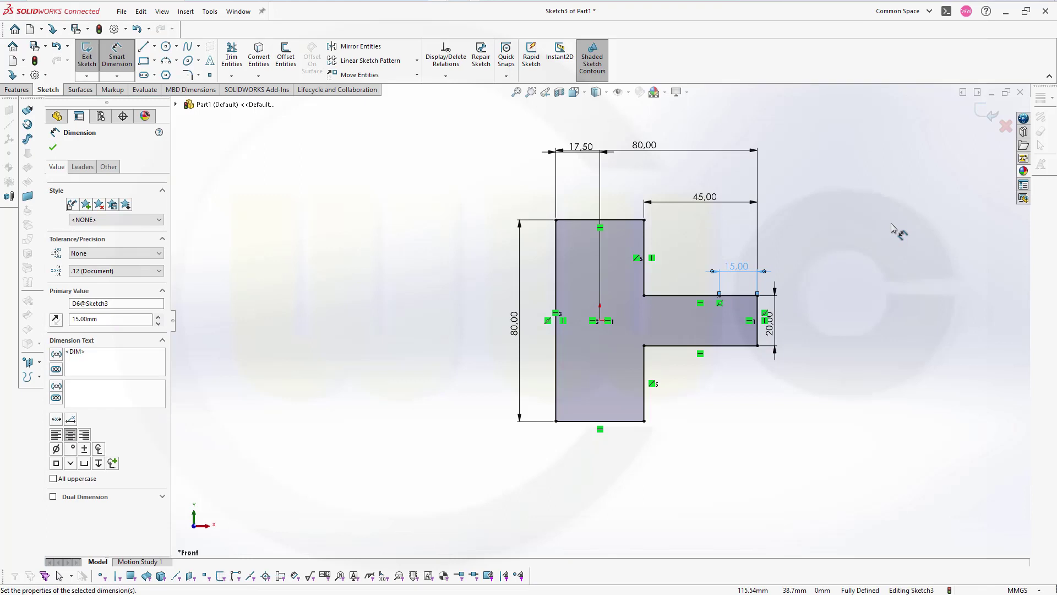
key(Escape)
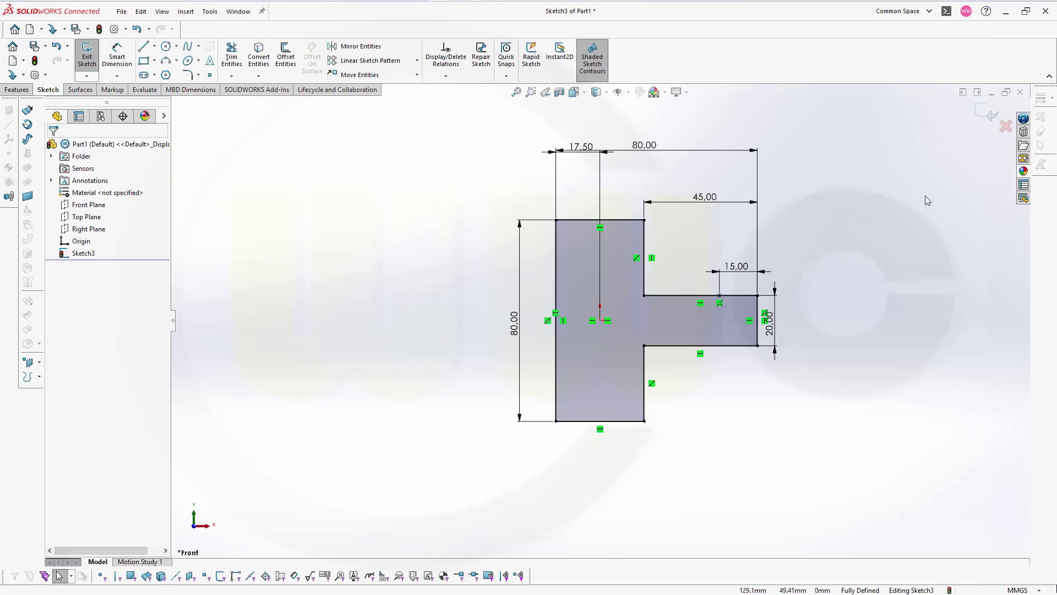
Extrude the T-shaped sketch Mid Plane to an 80 mm depth as Boss-Extrude1.
click(986, 118)
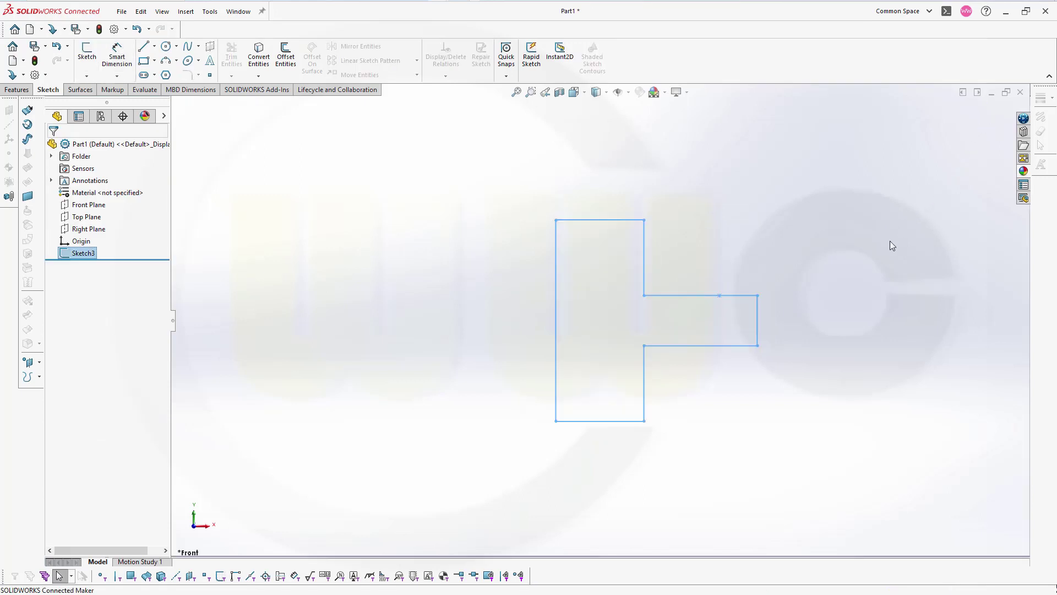
mouse_move(795, 261)
middle_down()
mouse_move(762, 267)
mouse_move(766, 285)
middle_up()
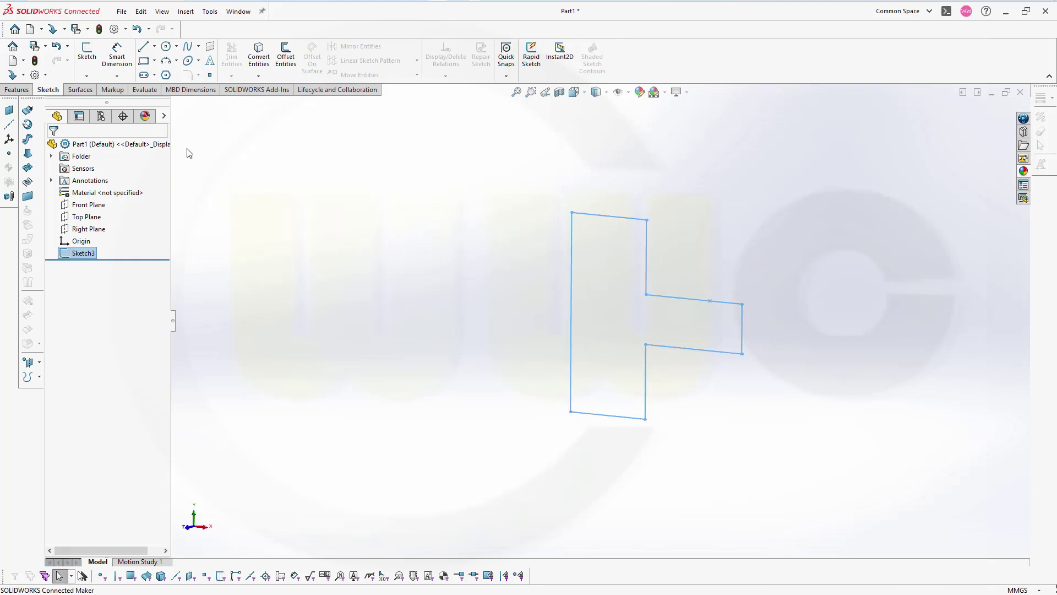
click(18, 90)
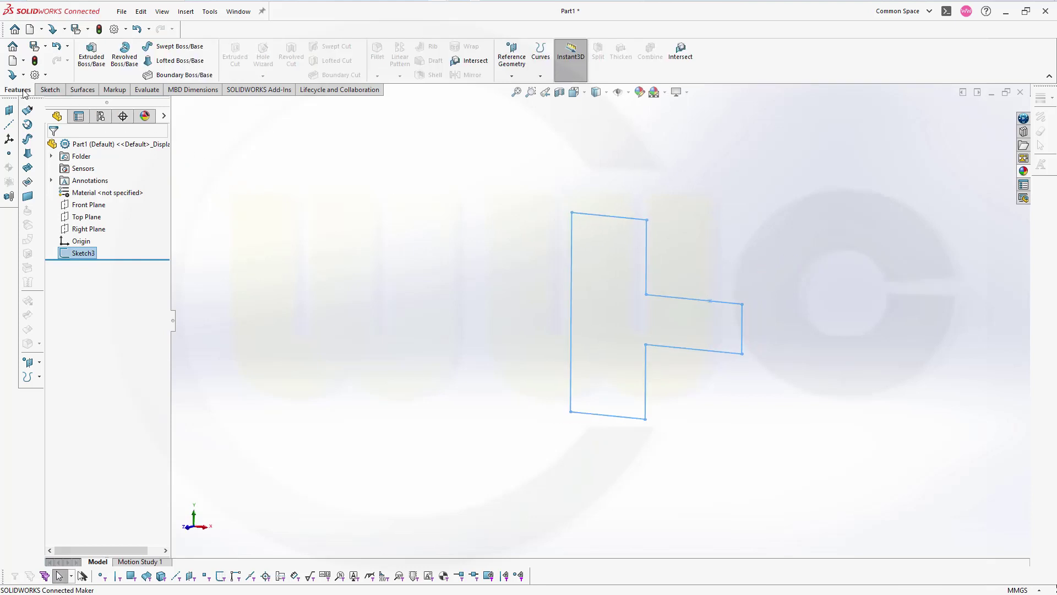
click(91, 57)
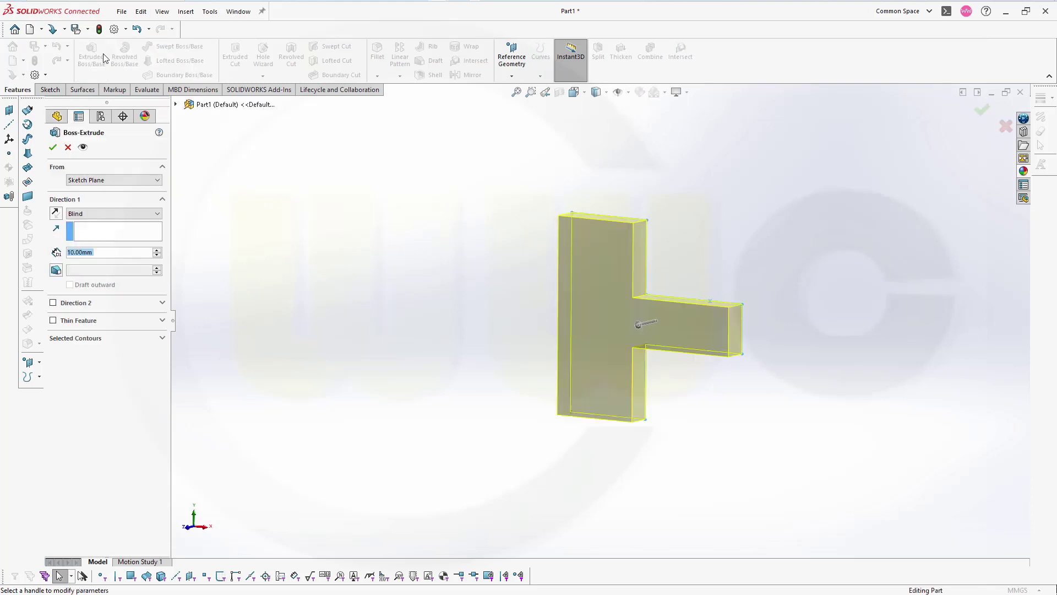
click(158, 215)
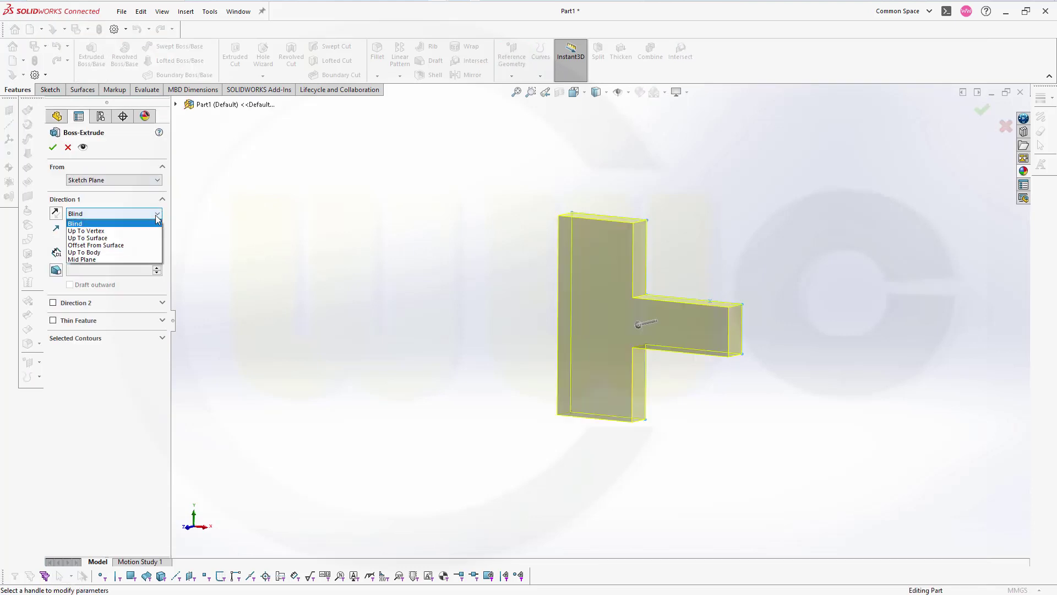
click(113, 260)
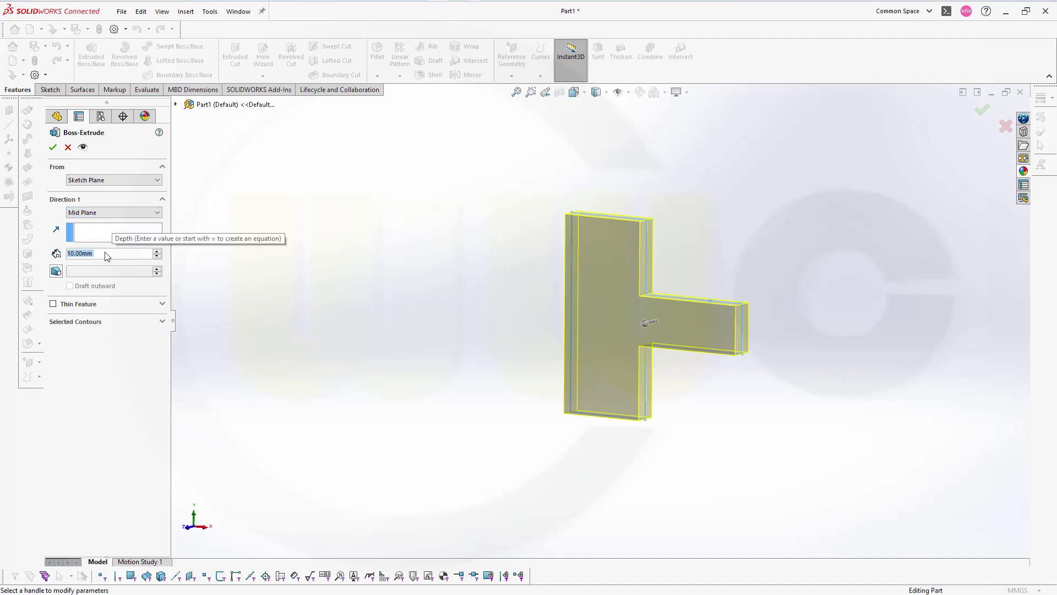
text(80)
key(Return)
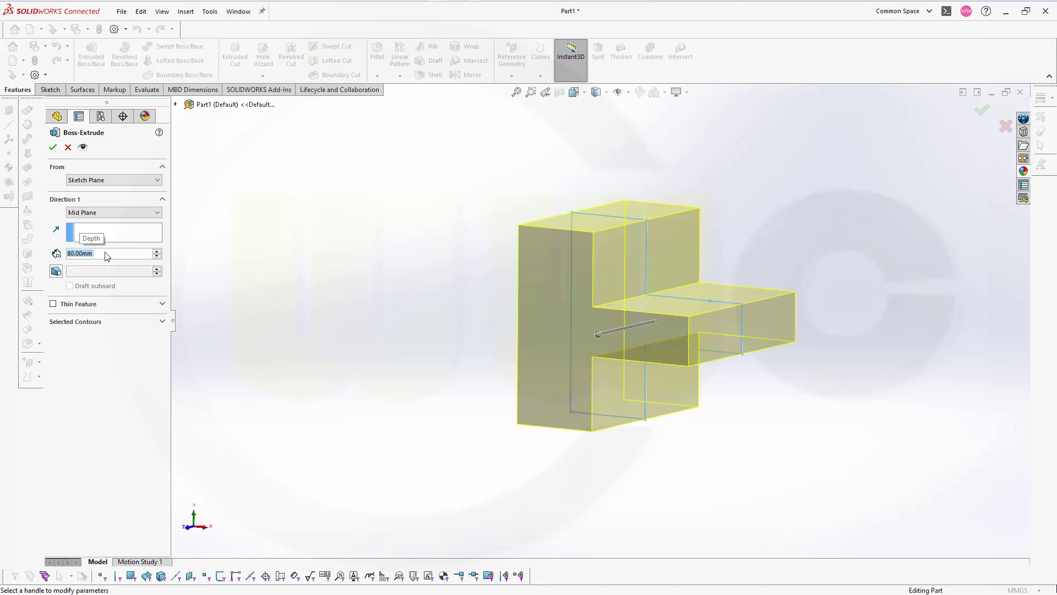
click(51, 147)
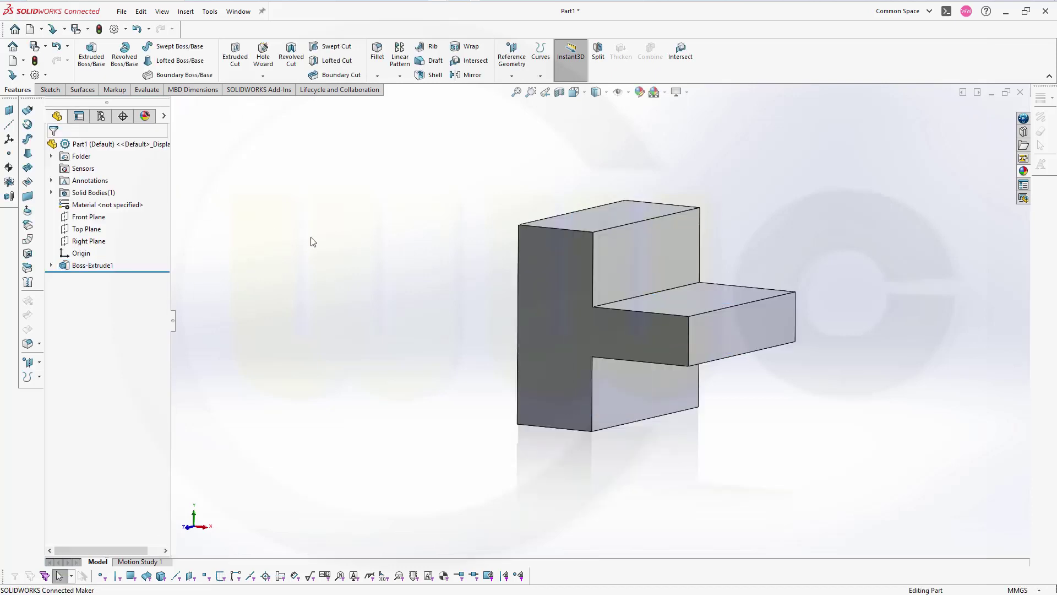
Fillet the upper and lower inner corner edges between tab and block at 15 mm radius.
click(51, 266)
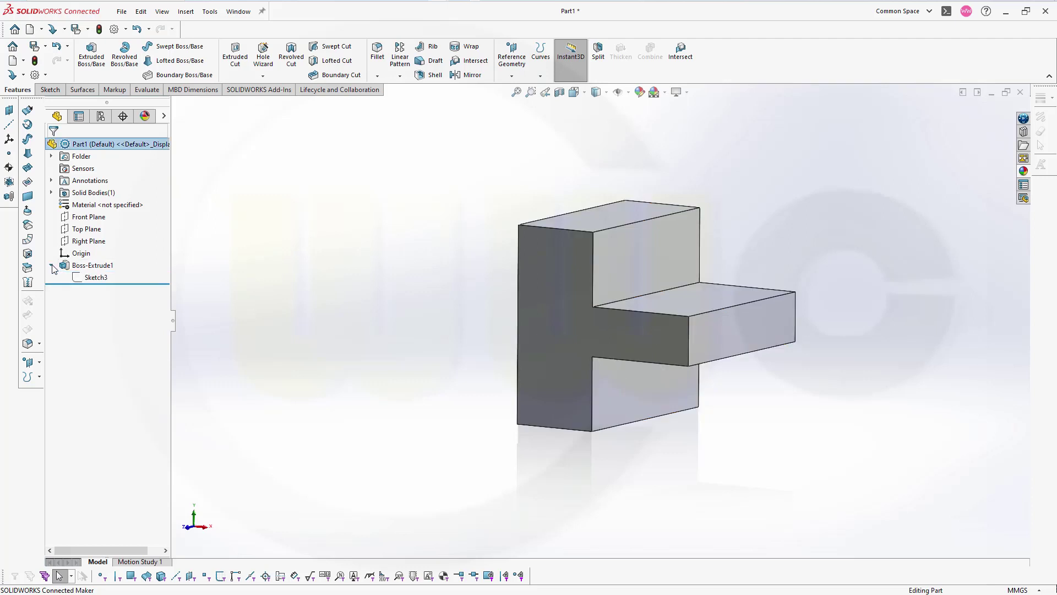
click(87, 280)
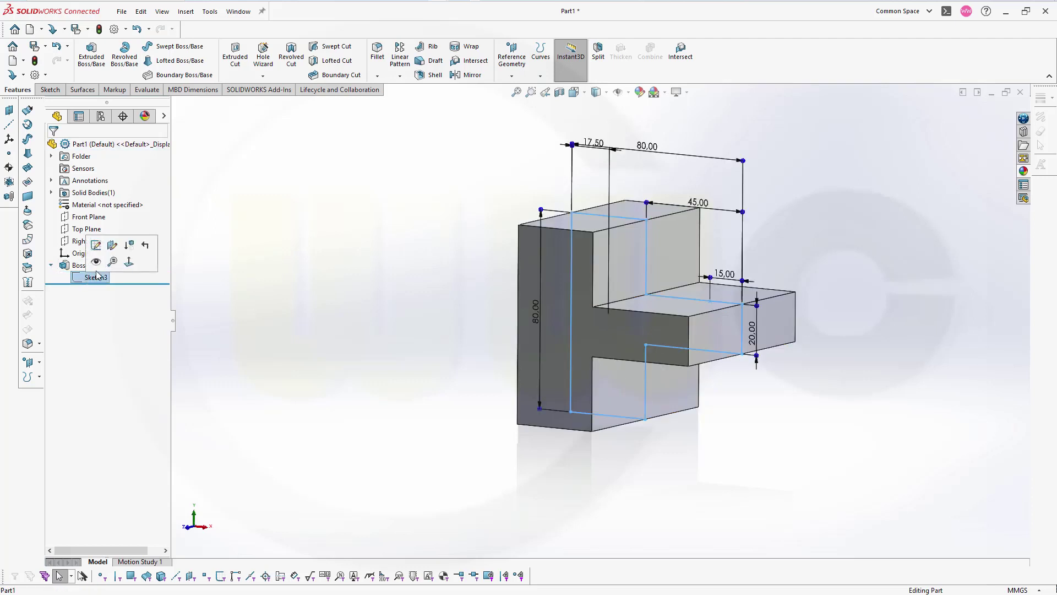
click(223, 229)
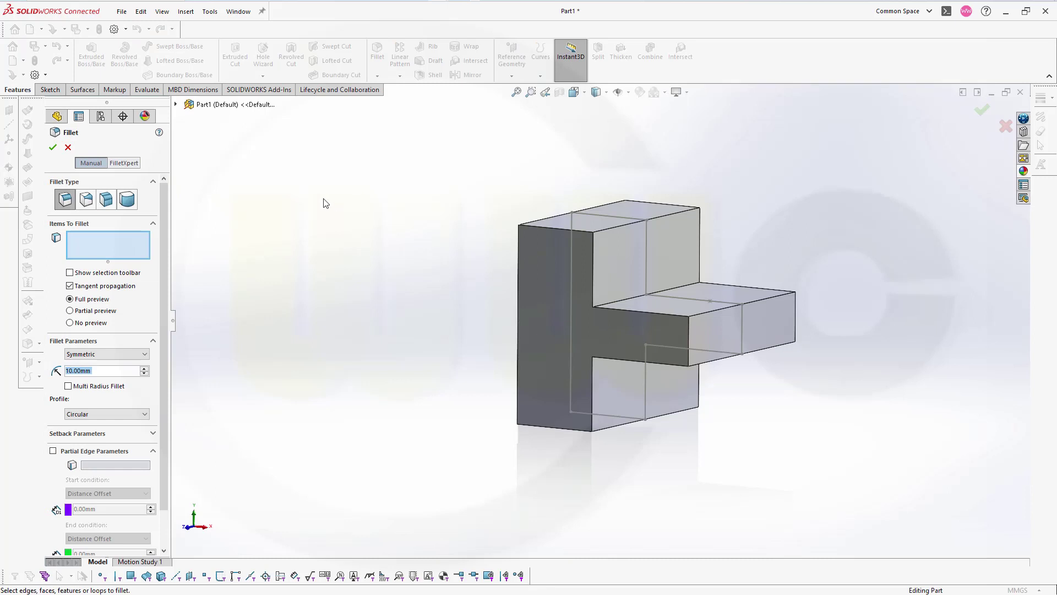
text(15)
key(Return)
click(626, 302)
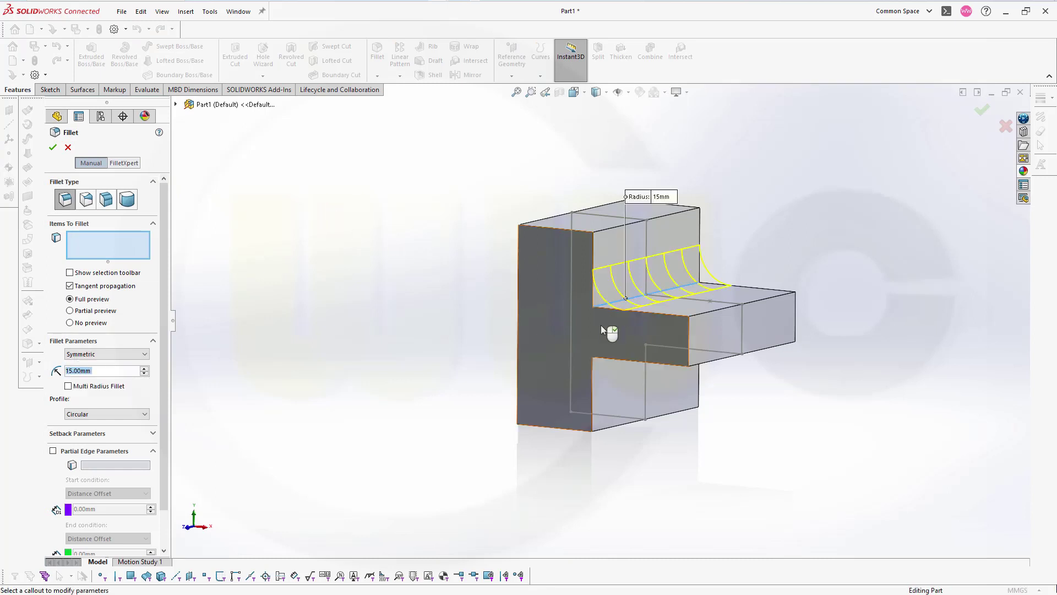
click(612, 352)
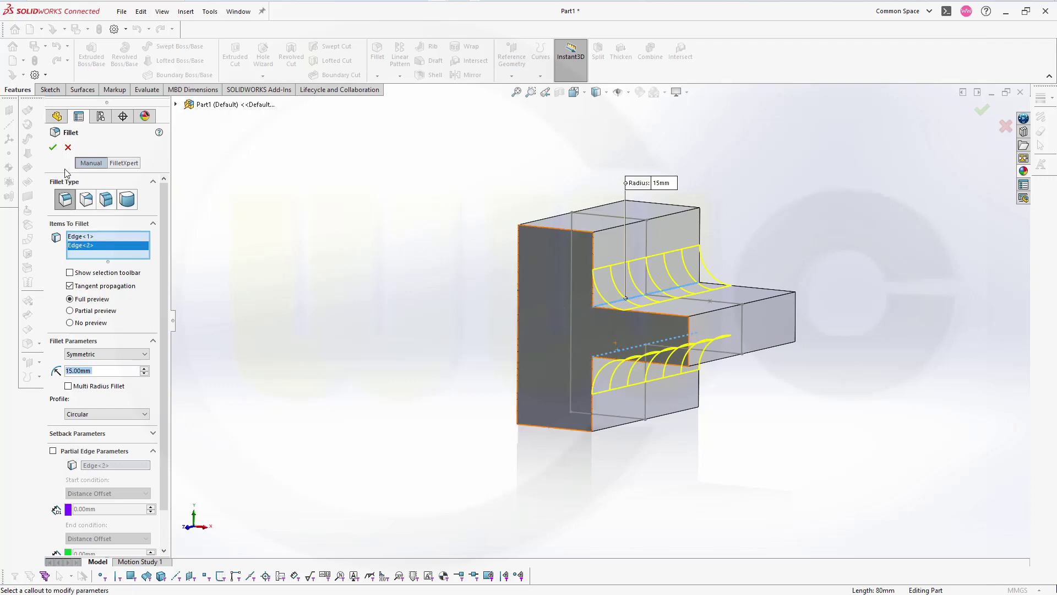
click(54, 148)
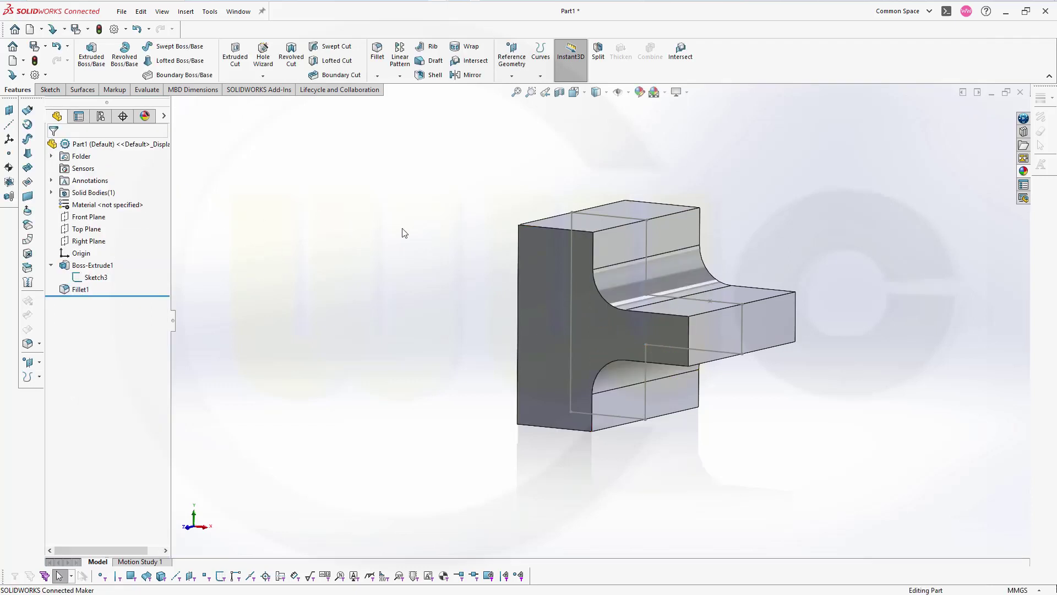
With Hole Wizard, place a Ø12 mm Through All simple hole on the tab's top face.
middle_drag(425, 234, 432, 255)
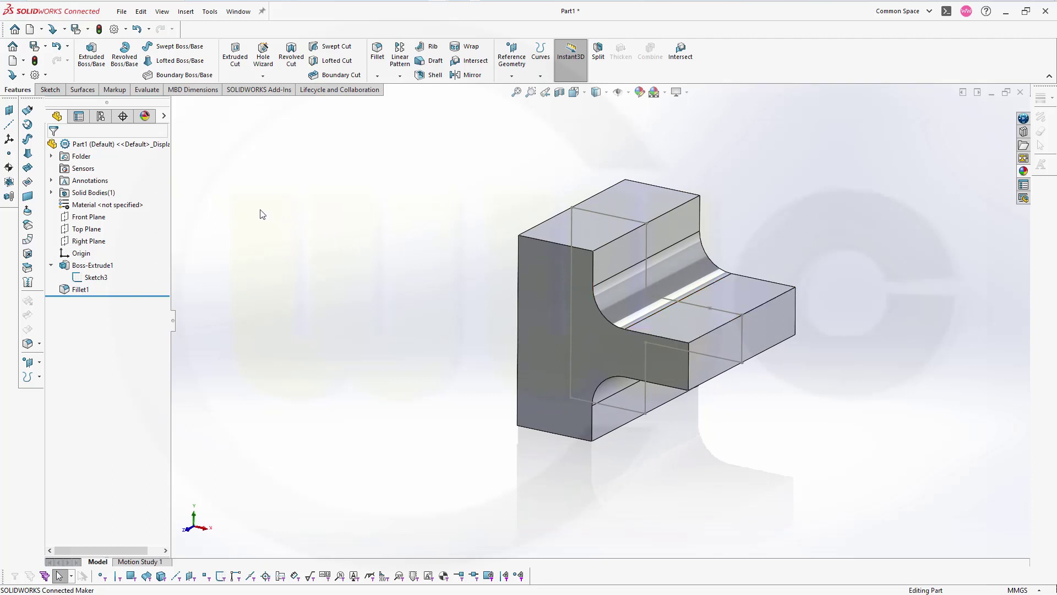
click(263, 52)
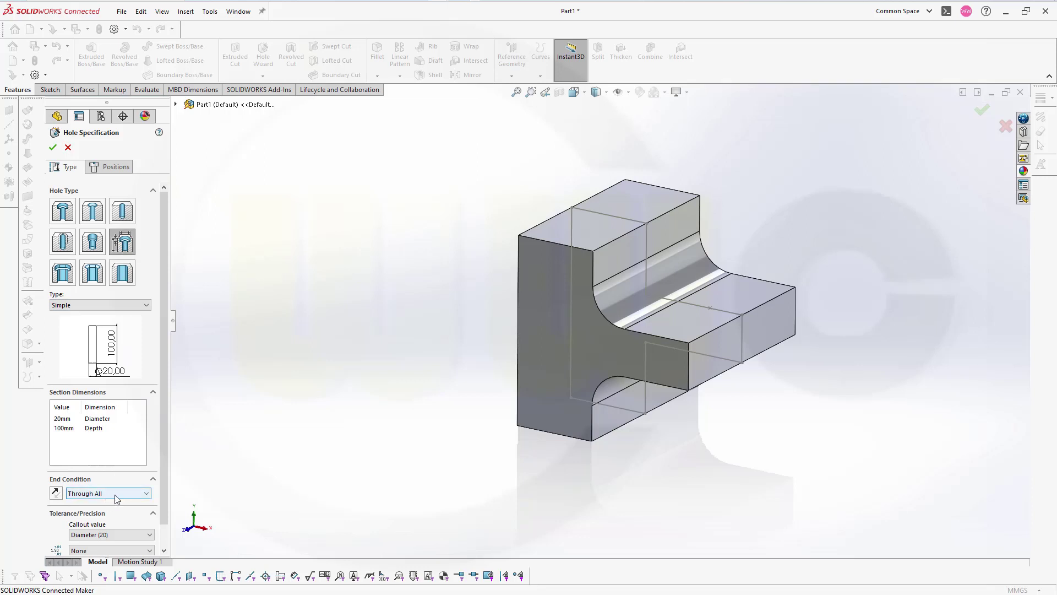
double_click(75, 427)
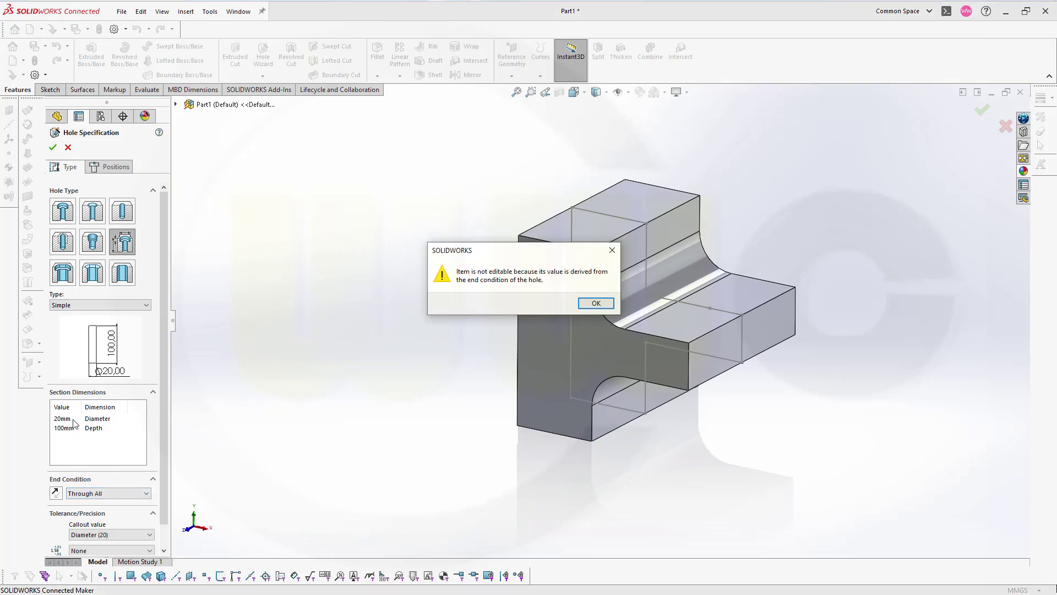
click(593, 303)
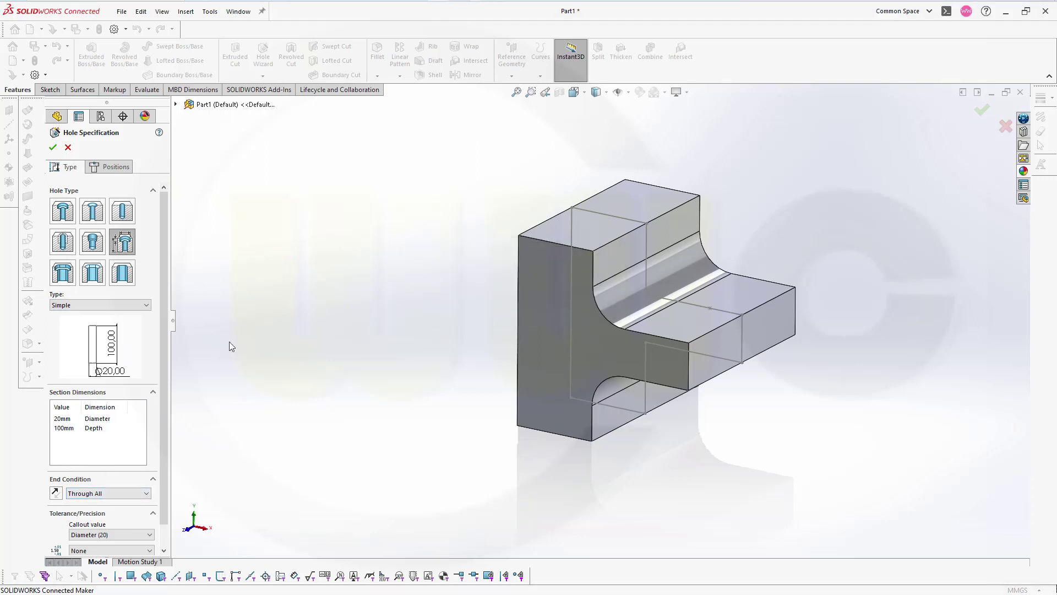
double_click(72, 419)
text(12)
key(Return)
click(112, 166)
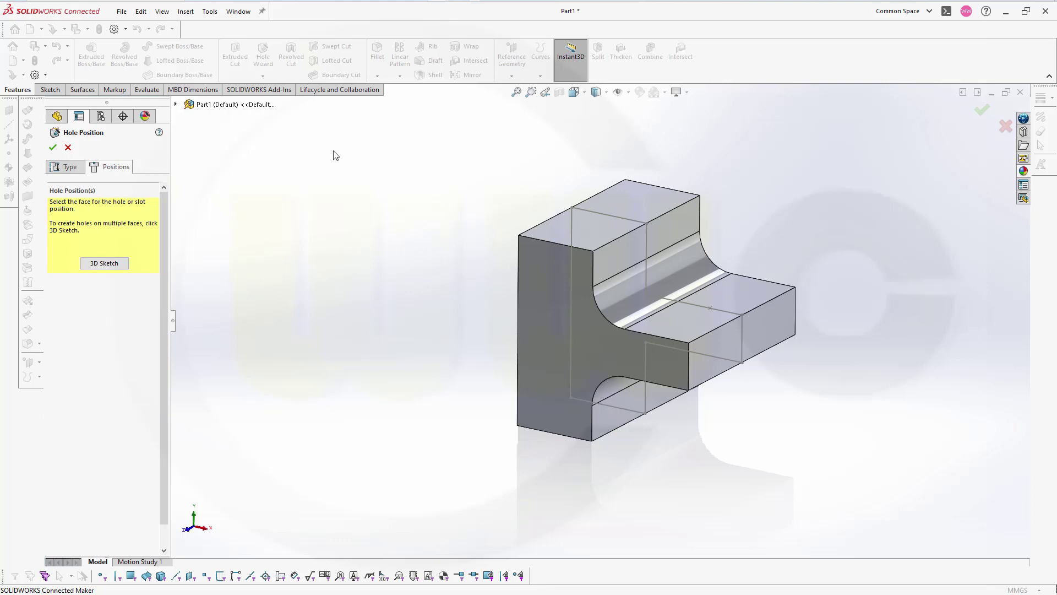
click(745, 290)
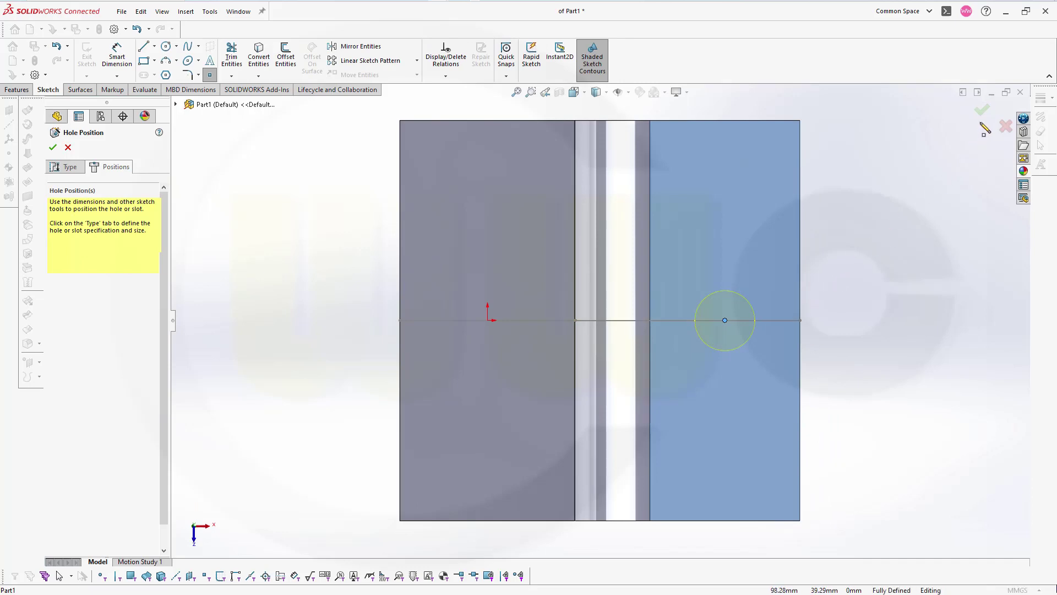
click(983, 112)
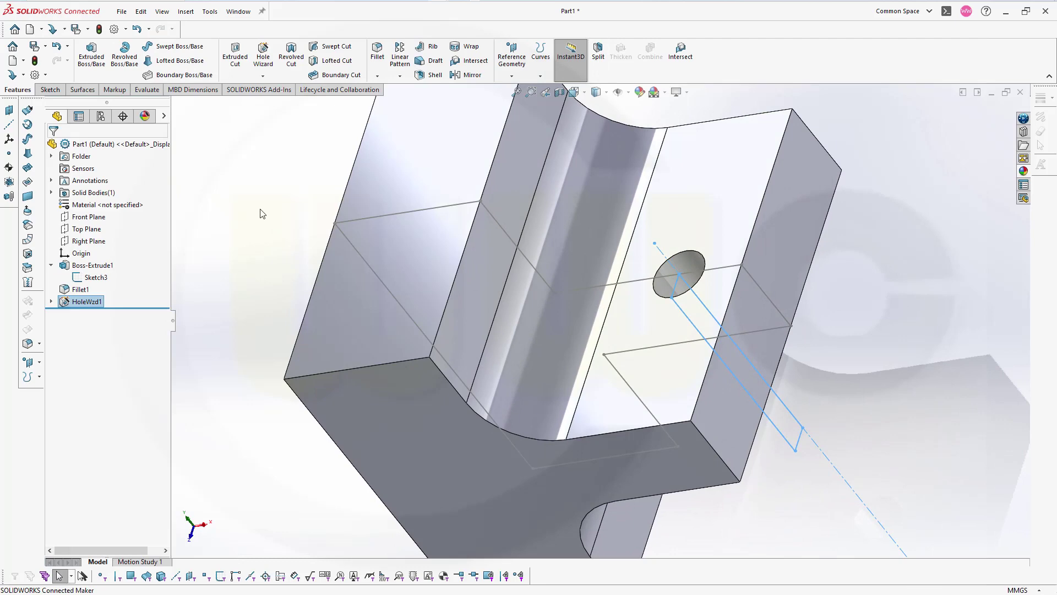
scroll(277, 220, up, 5)
middle_drag(331, 276, 354, 238)
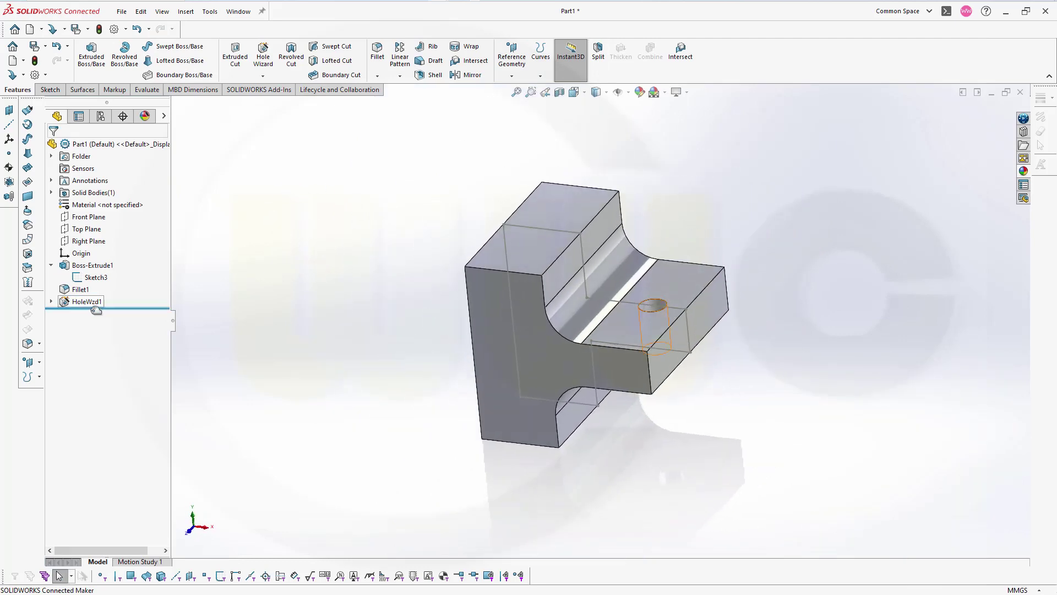
click(95, 276)
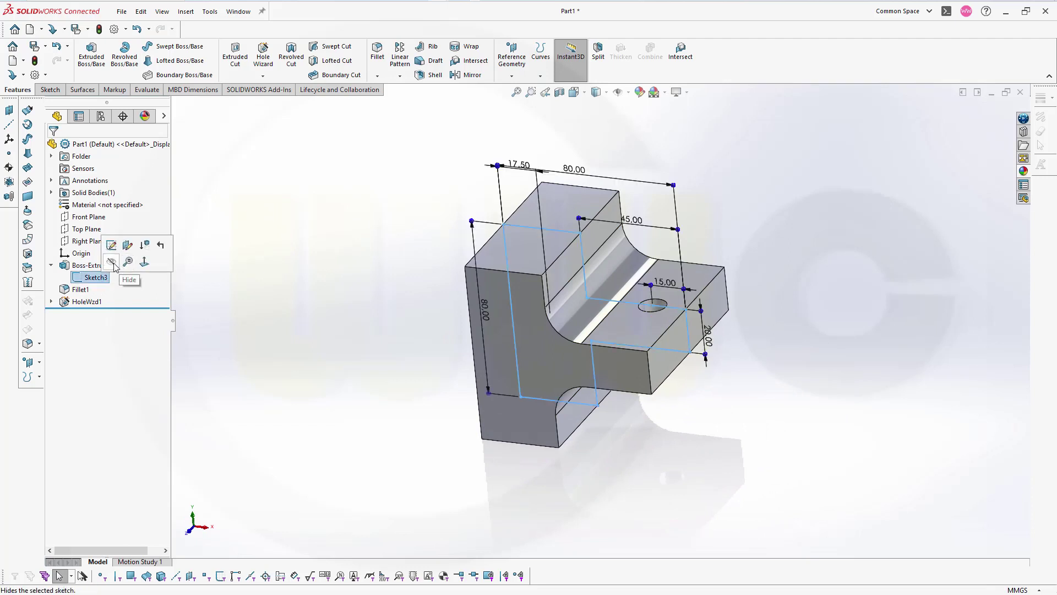
click(209, 285)
middle_drag(335, 328, 354, 263)
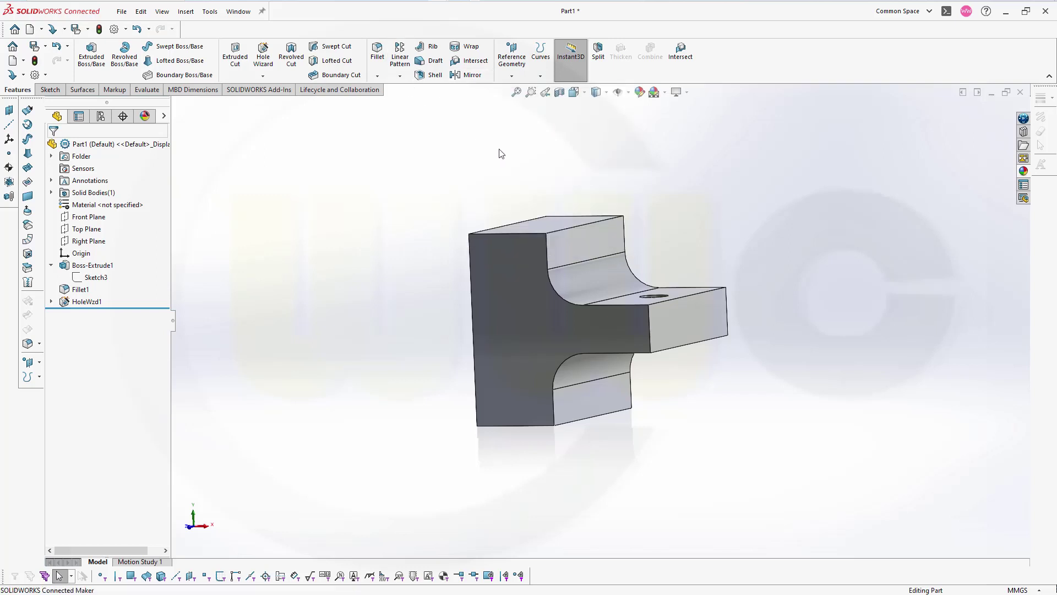
Mirror the part body about the Right Plane into a separate, unmerged second body.
click(468, 75)
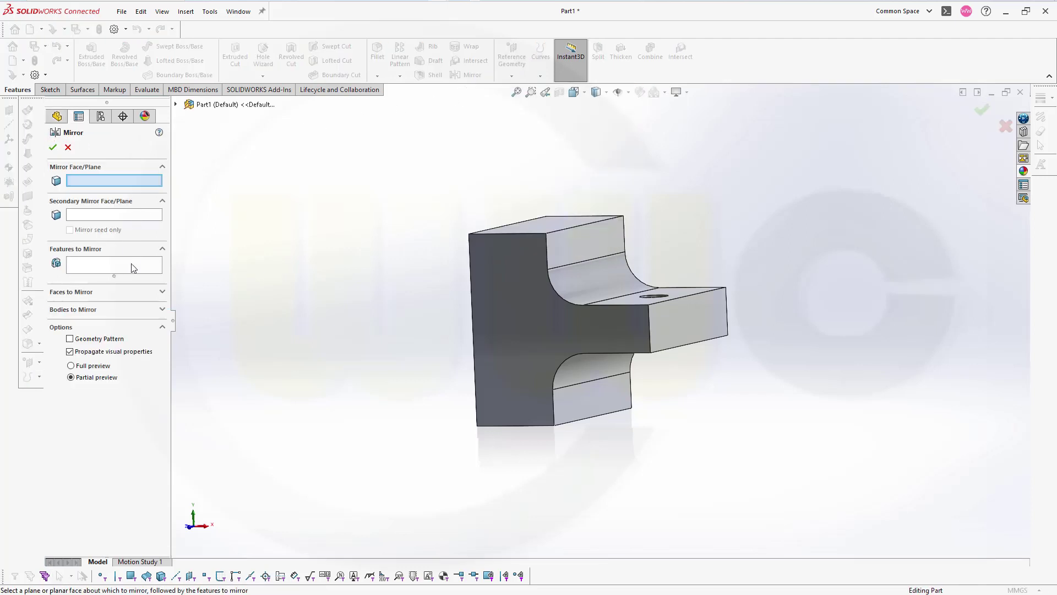
click(73, 310)
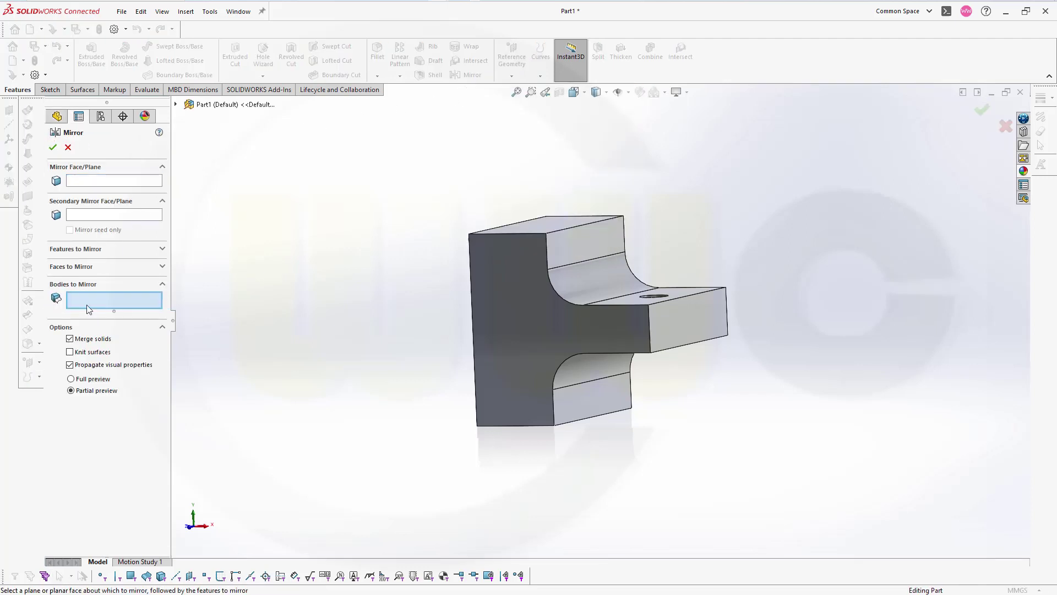
click(544, 319)
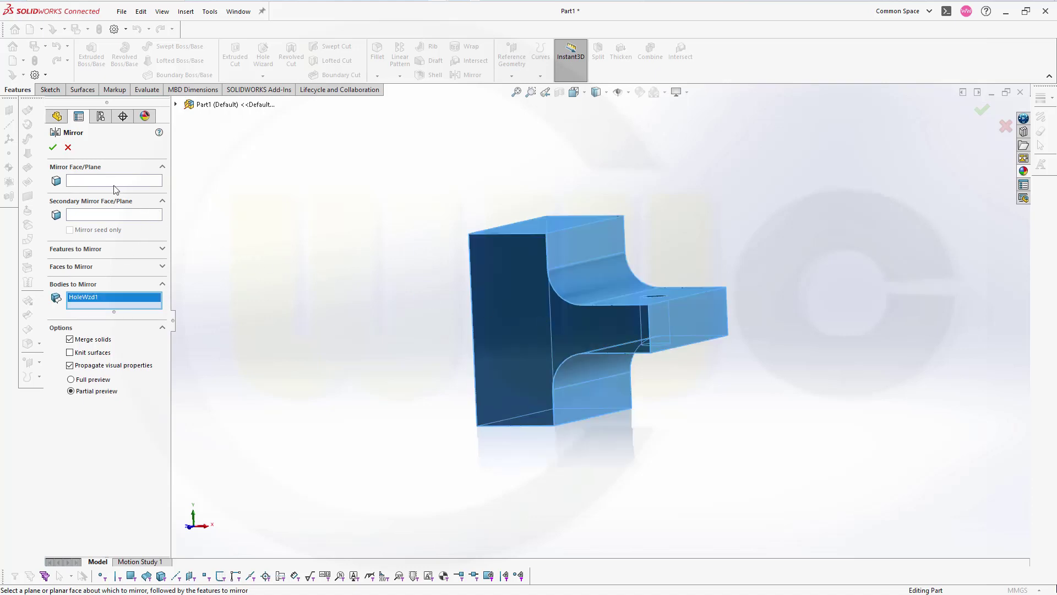
click(101, 181)
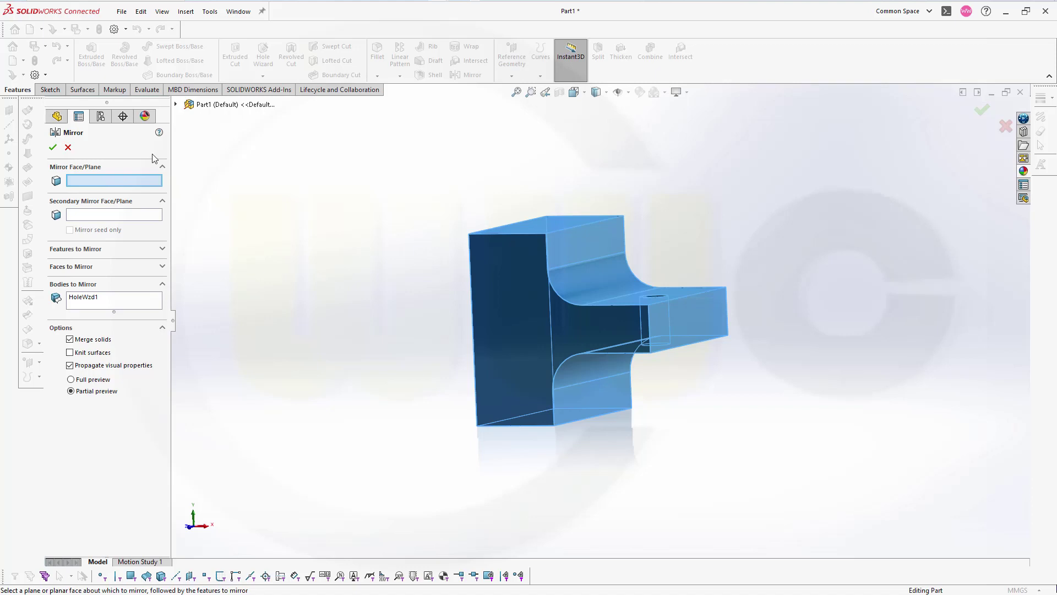
click(176, 104)
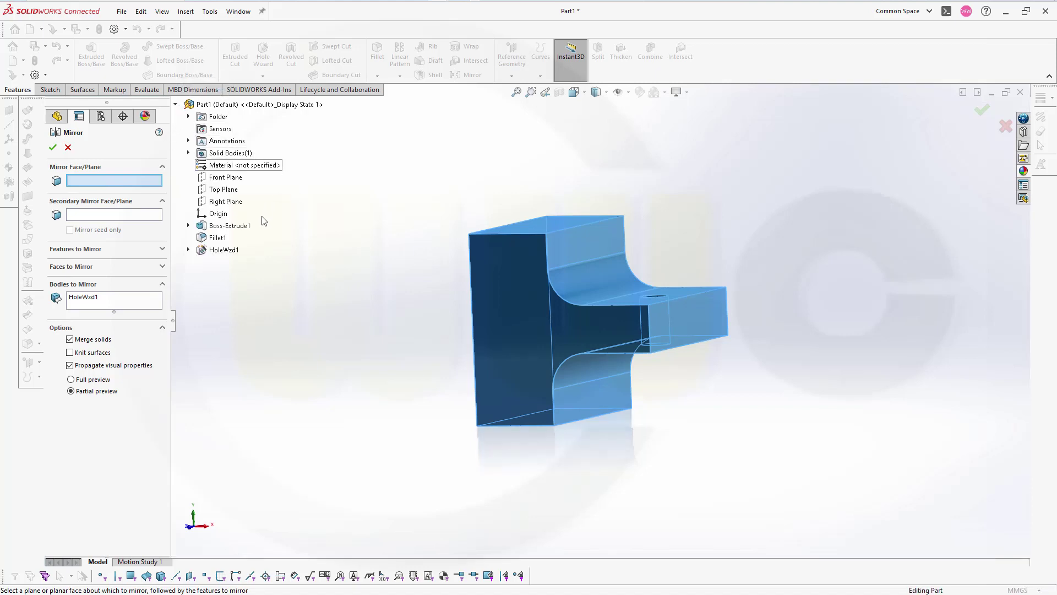
click(236, 202)
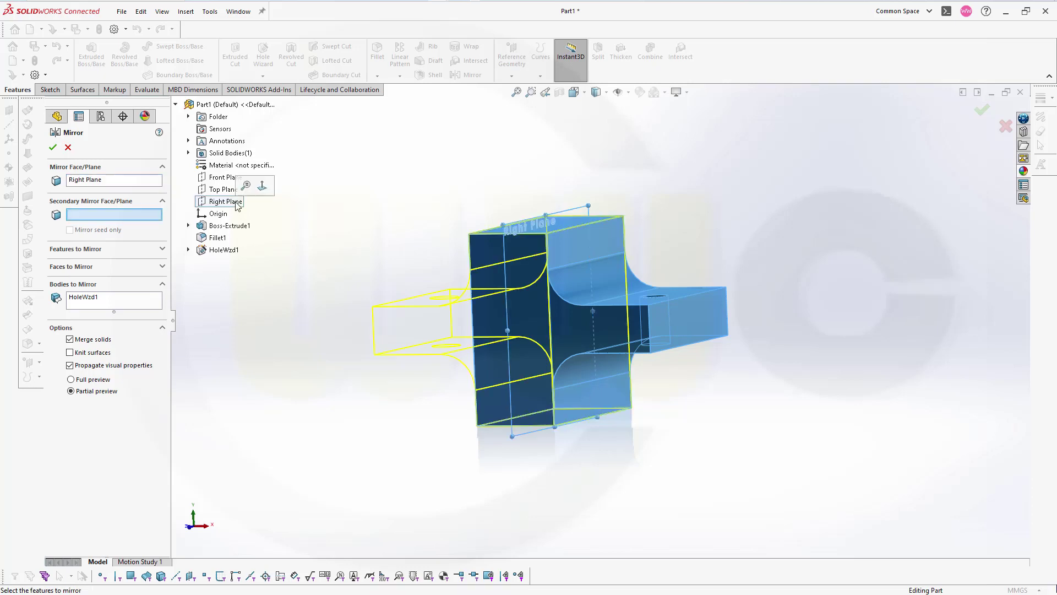
middle_drag(347, 242, 293, 277)
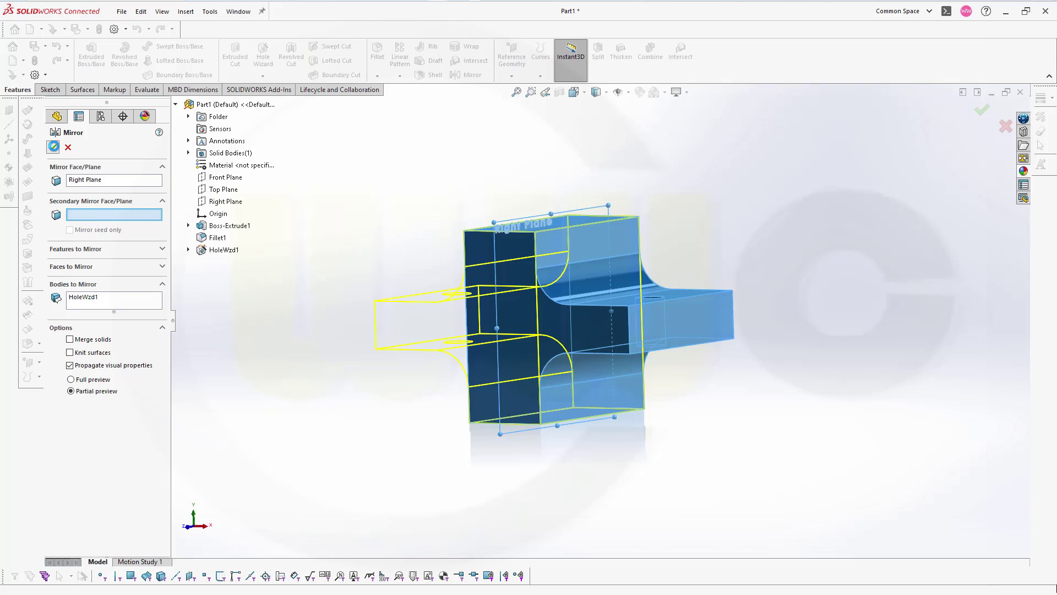
click(53, 147)
middle_drag(350, 260, 370, 267)
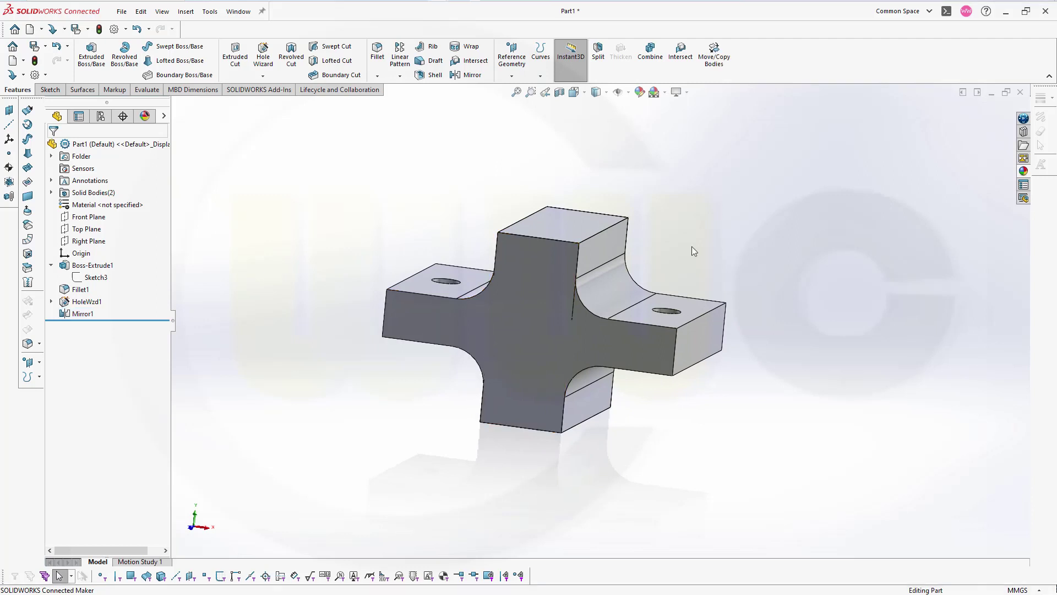
middle_drag(725, 258, 717, 266)
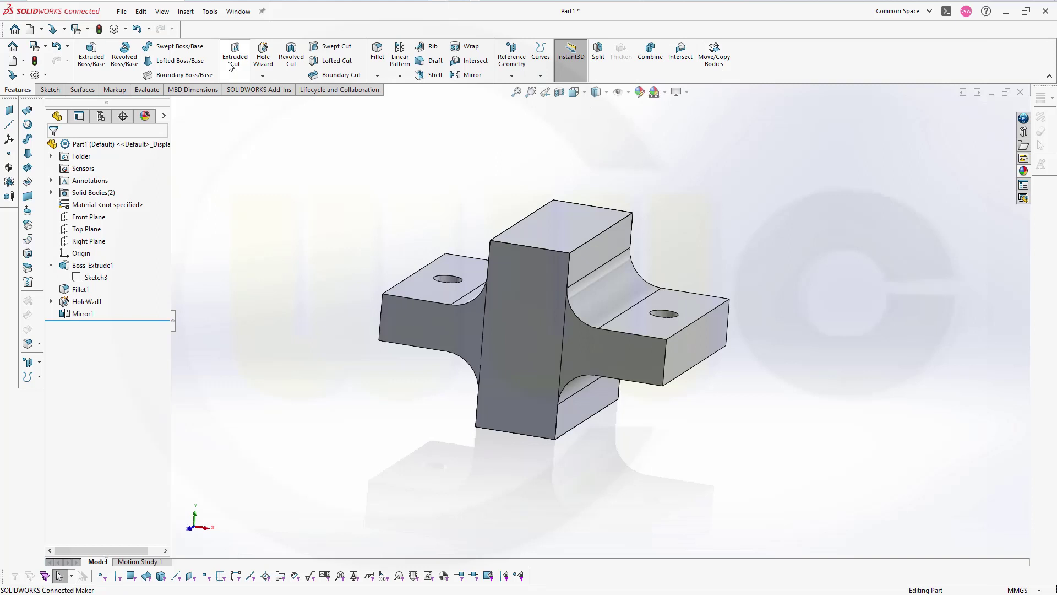
click(187, 14)
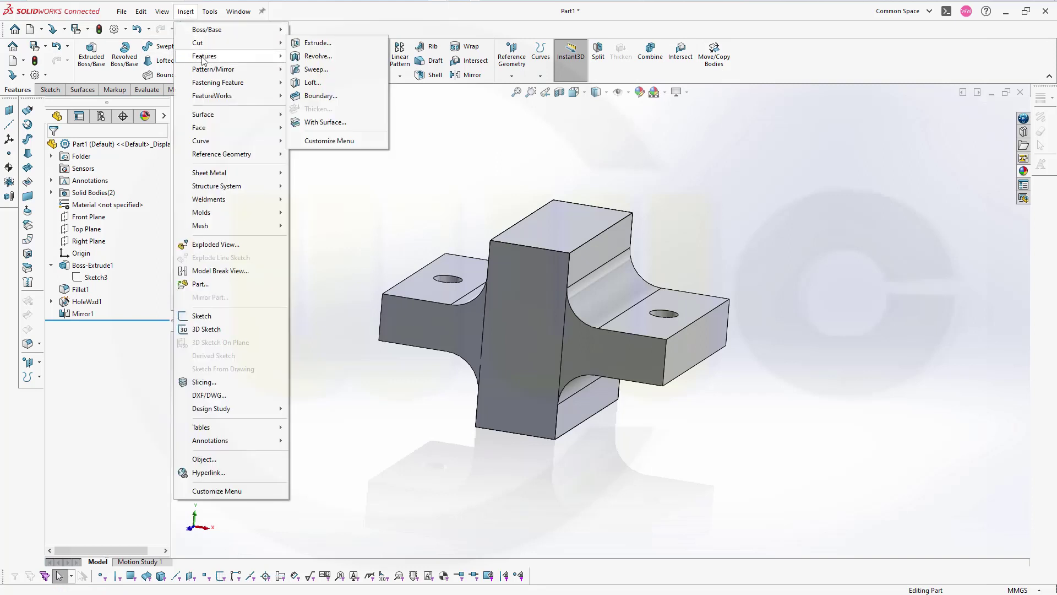
mouse_move(208, 58)
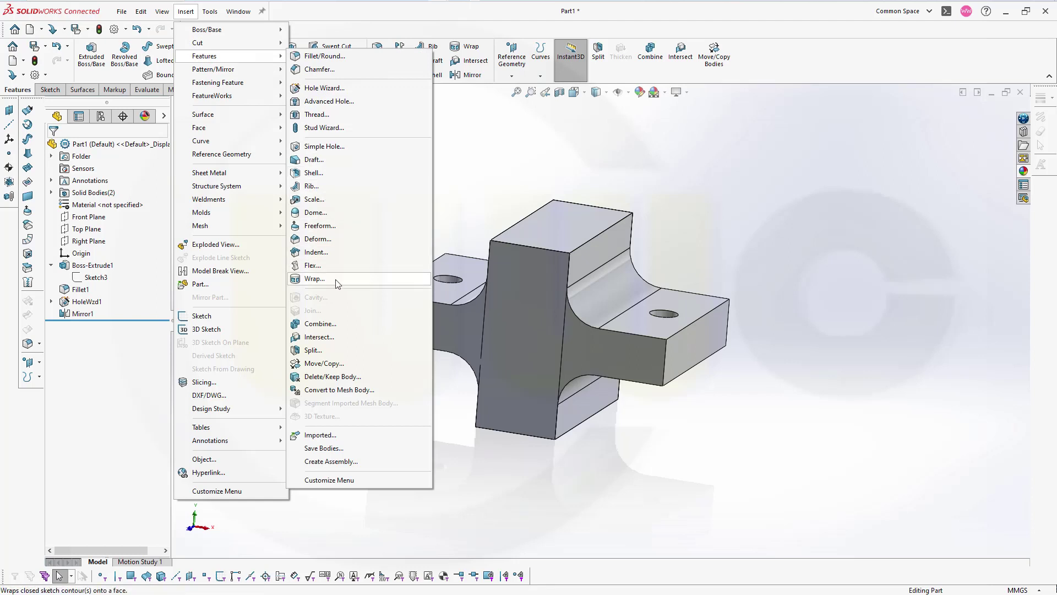
click(735, 192)
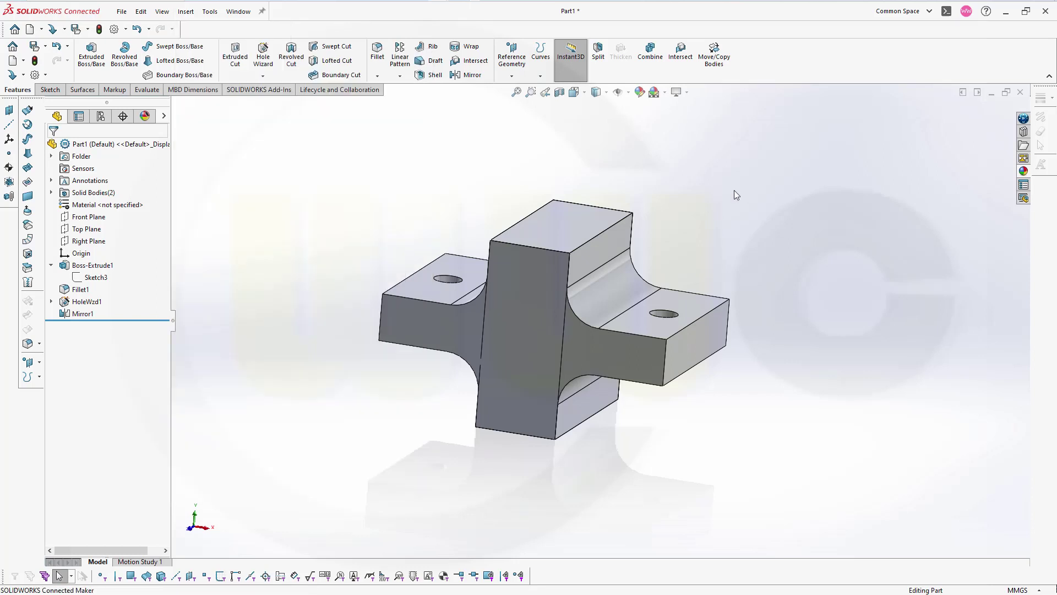
Rotate the Mirror1 body 90° about X using Move/Copy Bodies.
click(715, 52)
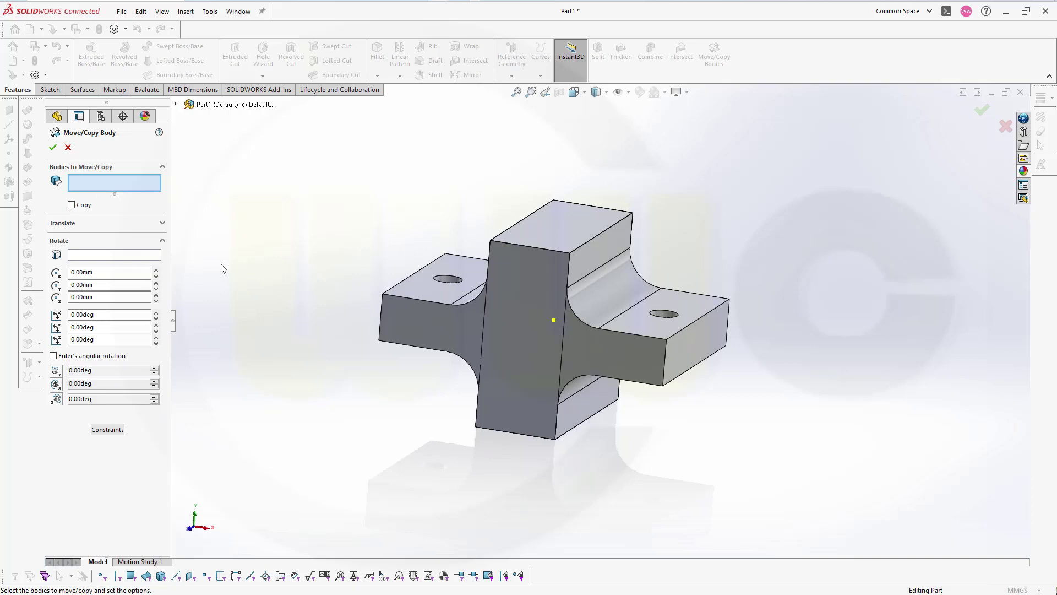
click(414, 309)
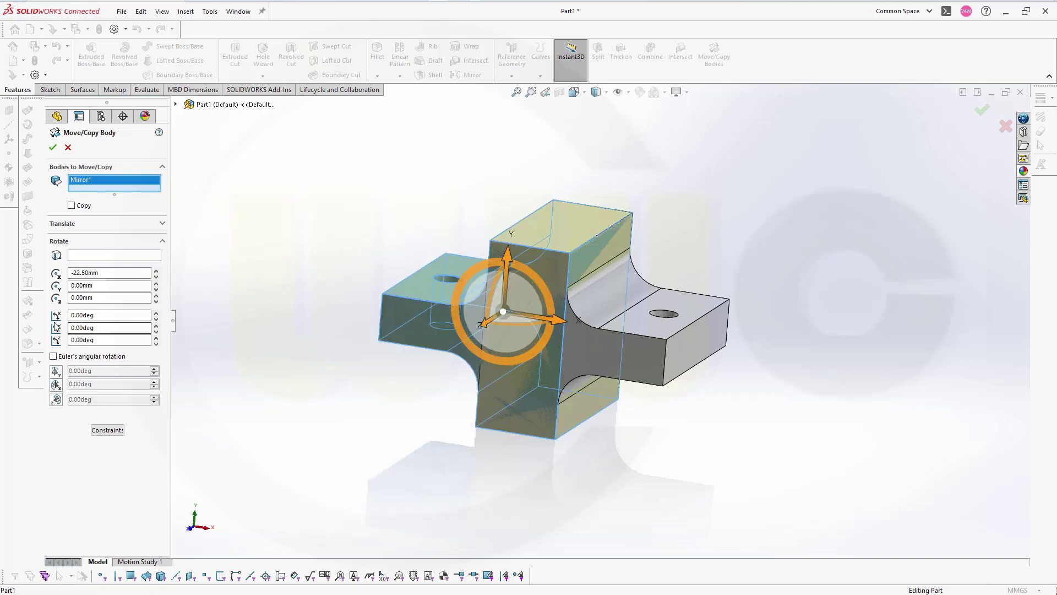
key(Tab)
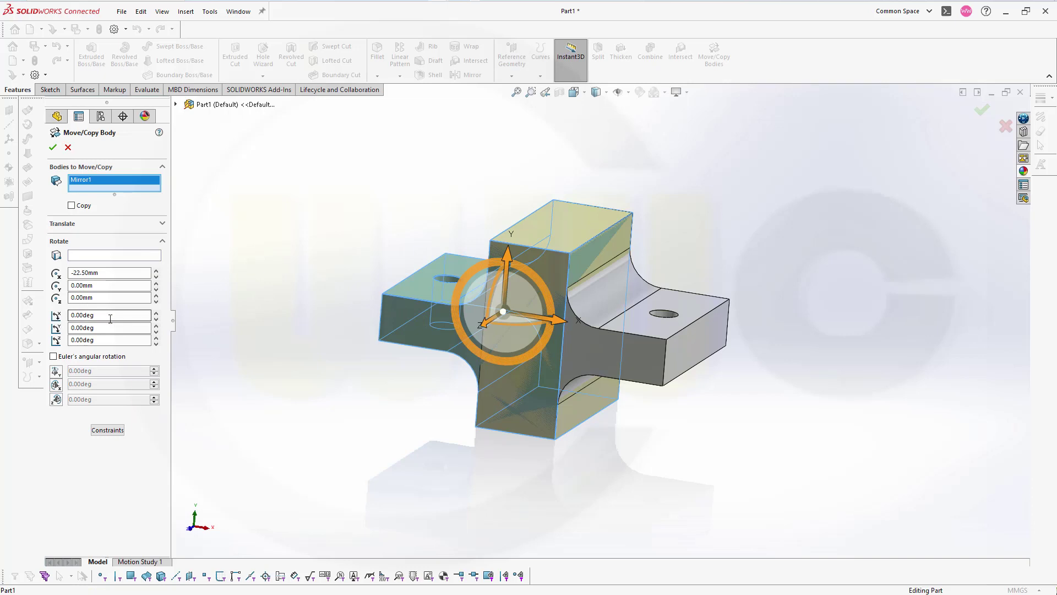
text(9)
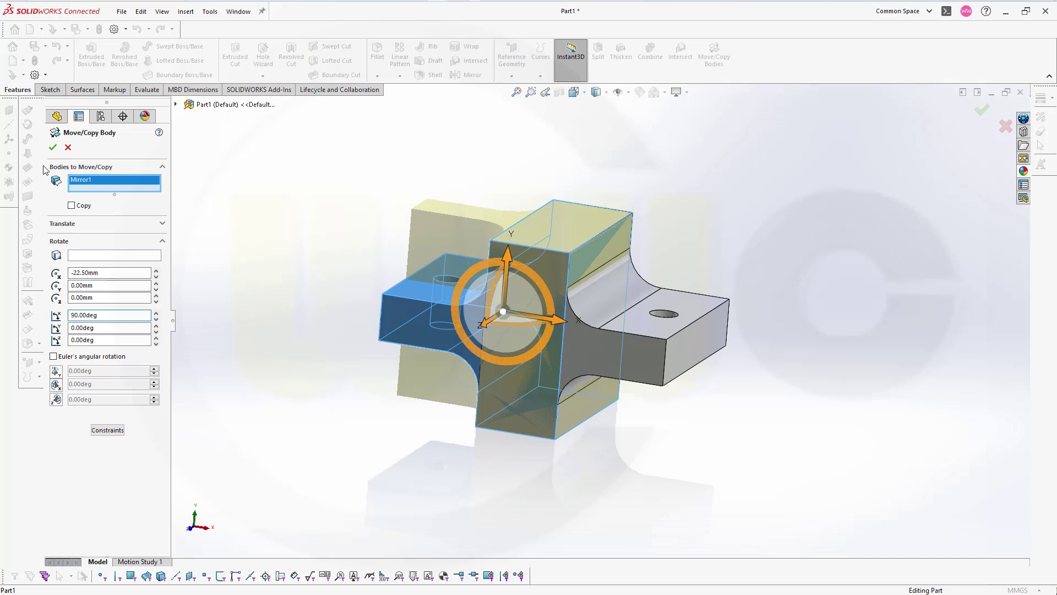
click(53, 147)
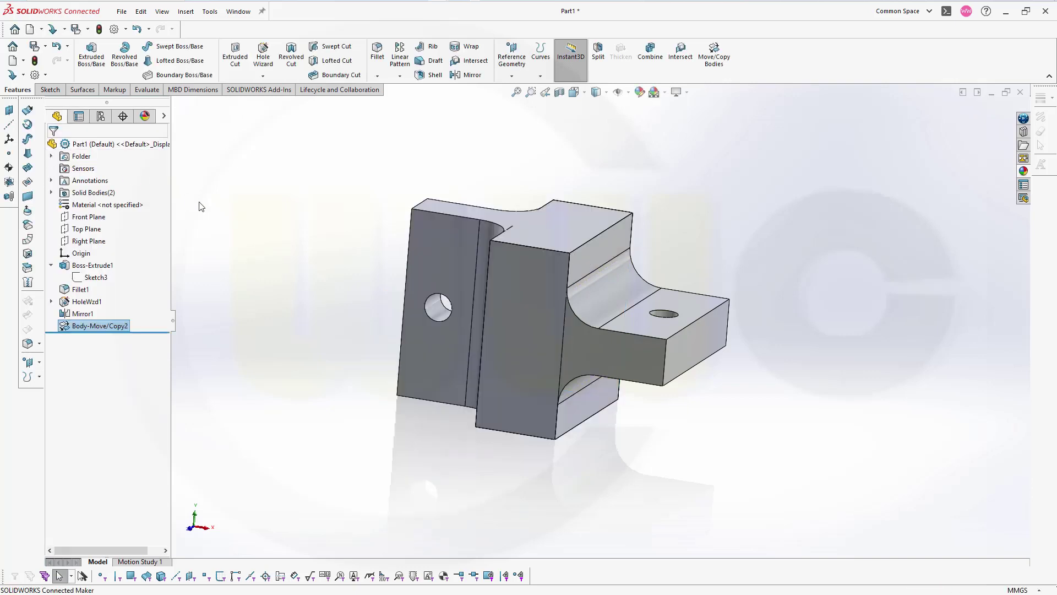
Combine HoleWzd1 and Body-Move/Copy2 with the Add operation into one solid body.
click(230, 224)
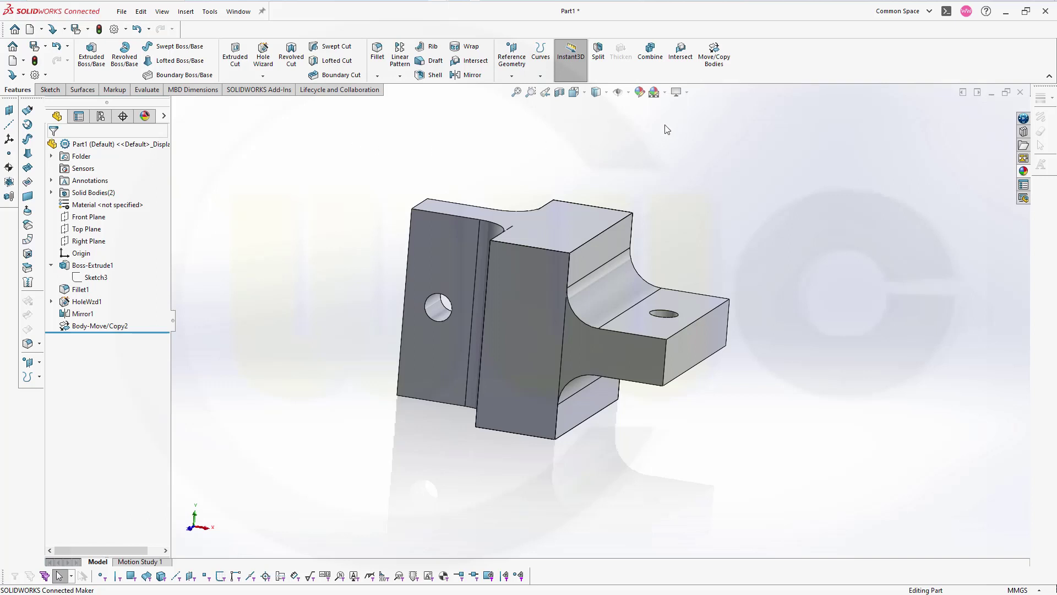
click(650, 52)
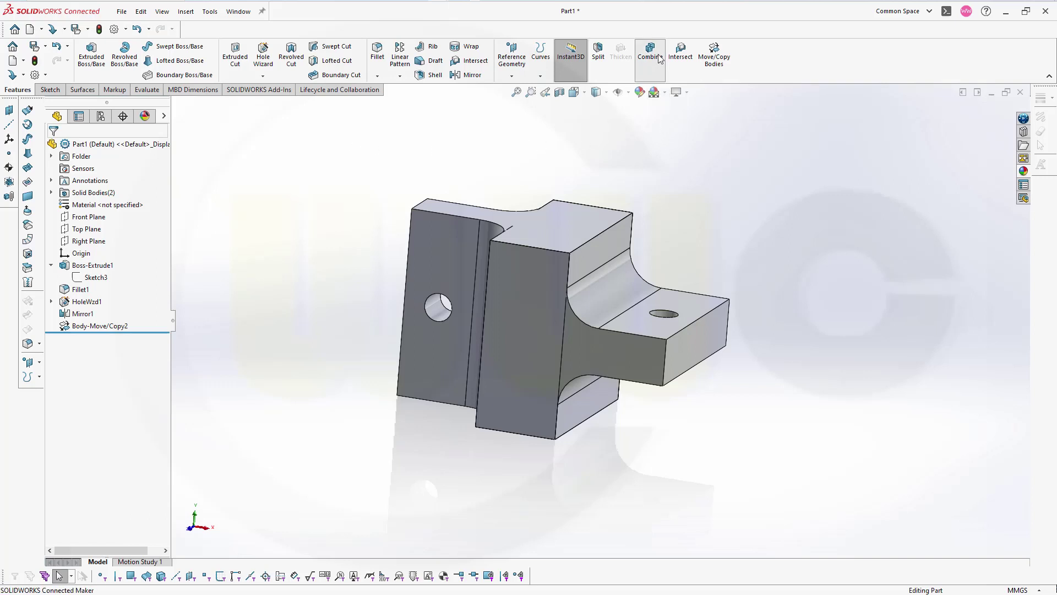
click(630, 286)
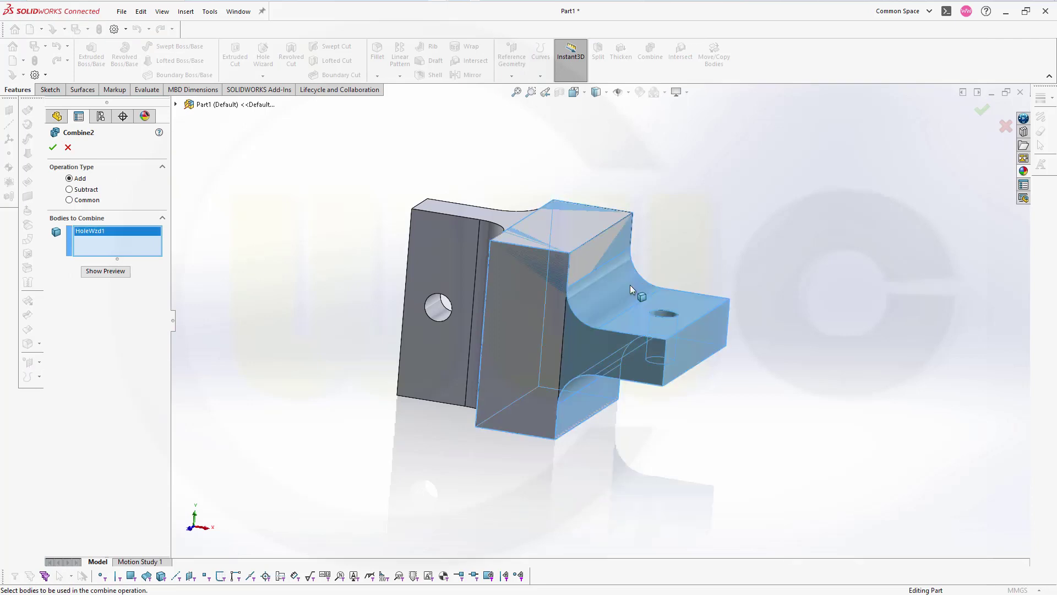
click(451, 235)
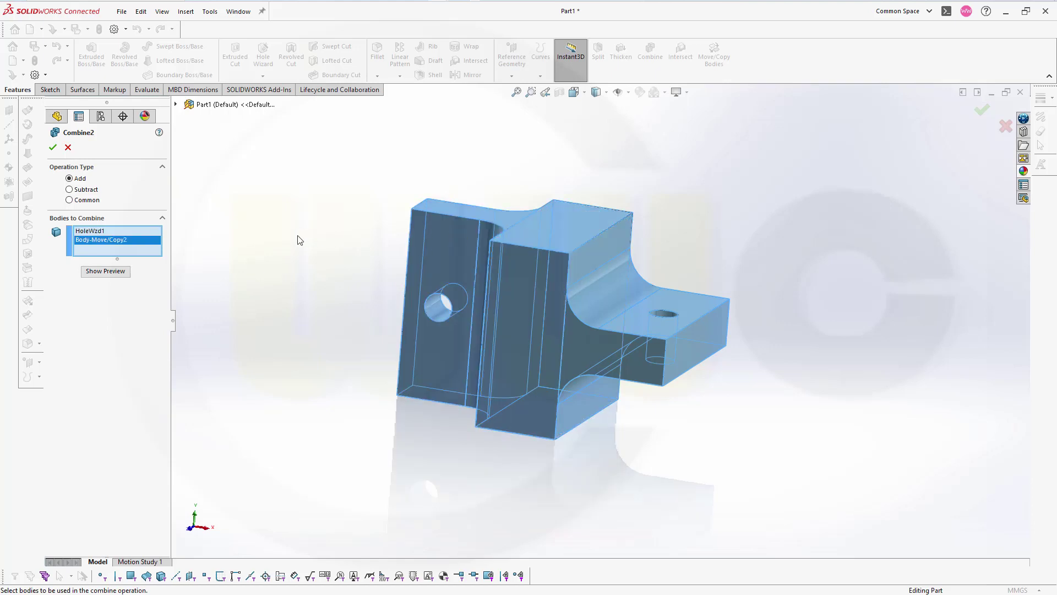
click(106, 271)
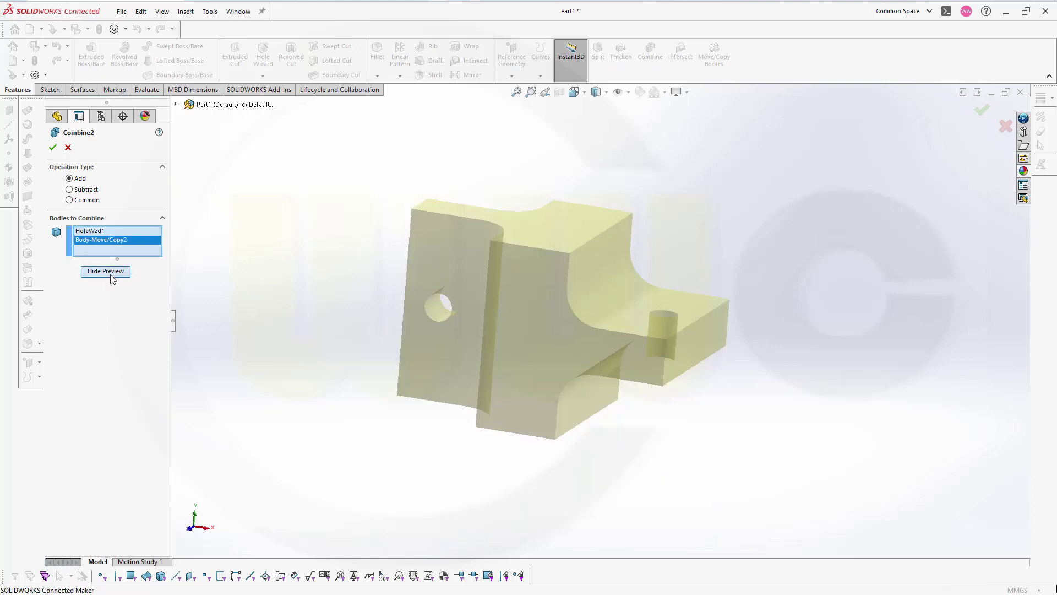
click(53, 147)
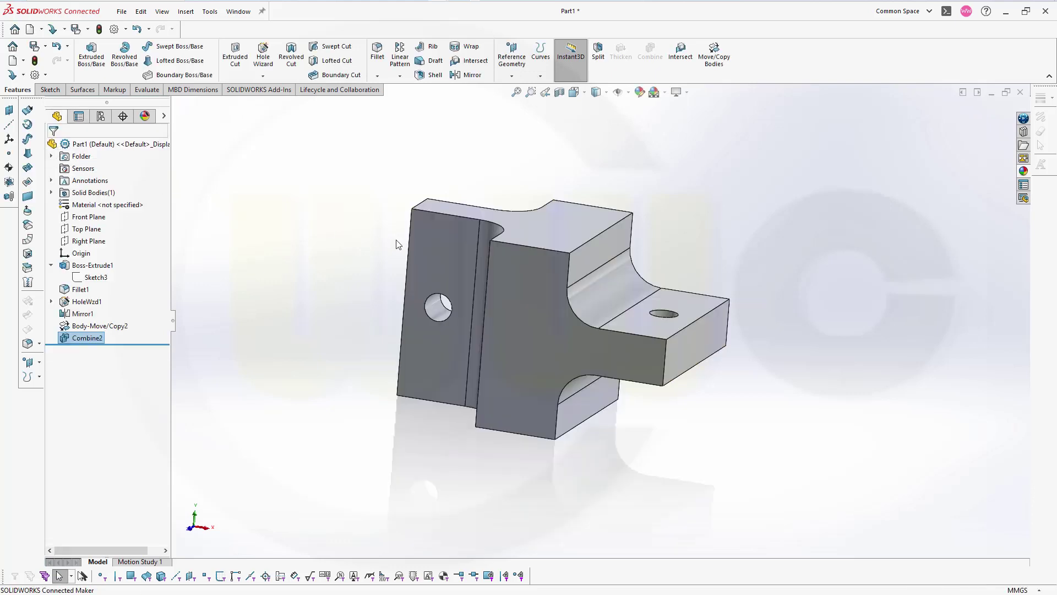
middle_drag(358, 244, 392, 236)
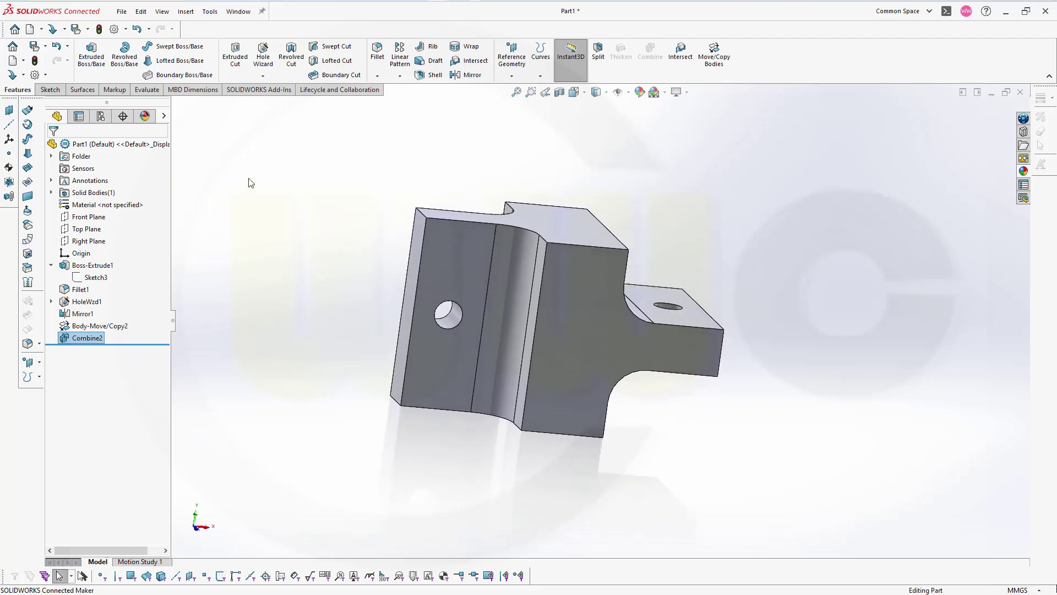
Start a new sketch on the Right Plane.
click(50, 89)
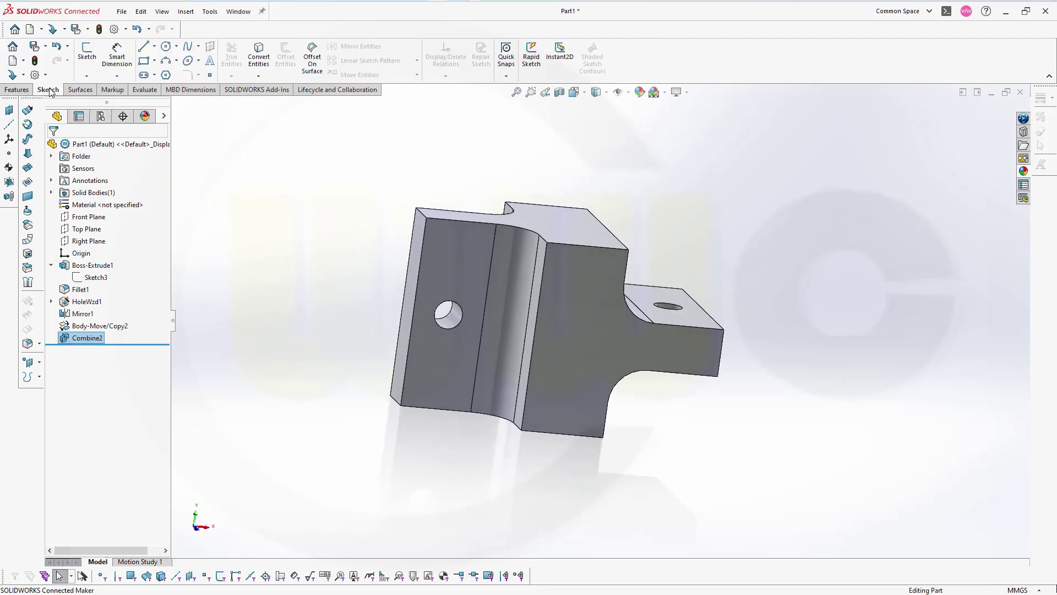
click(91, 63)
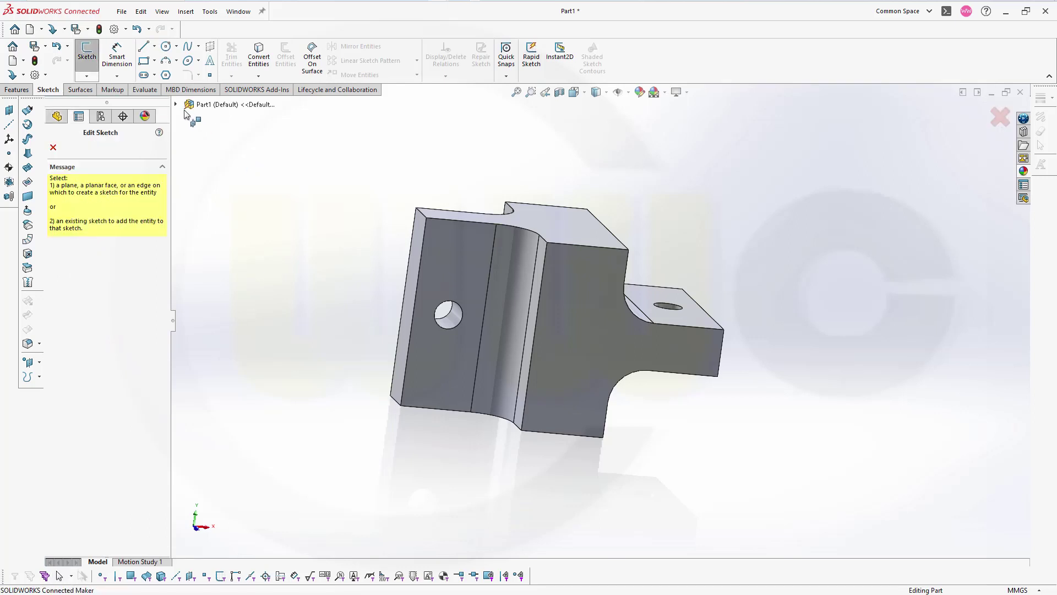
click(176, 105)
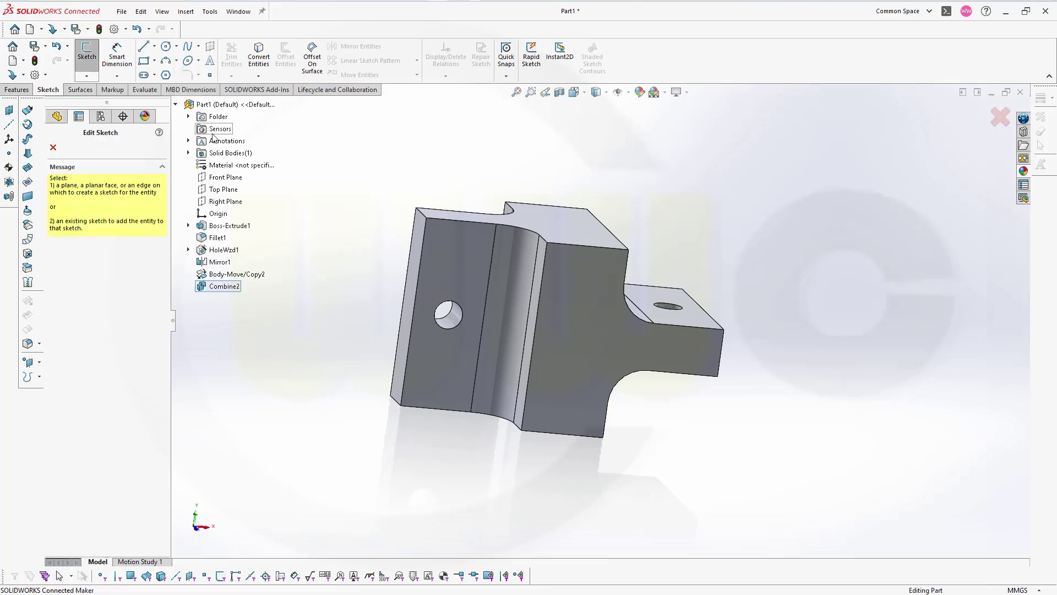
click(220, 202)
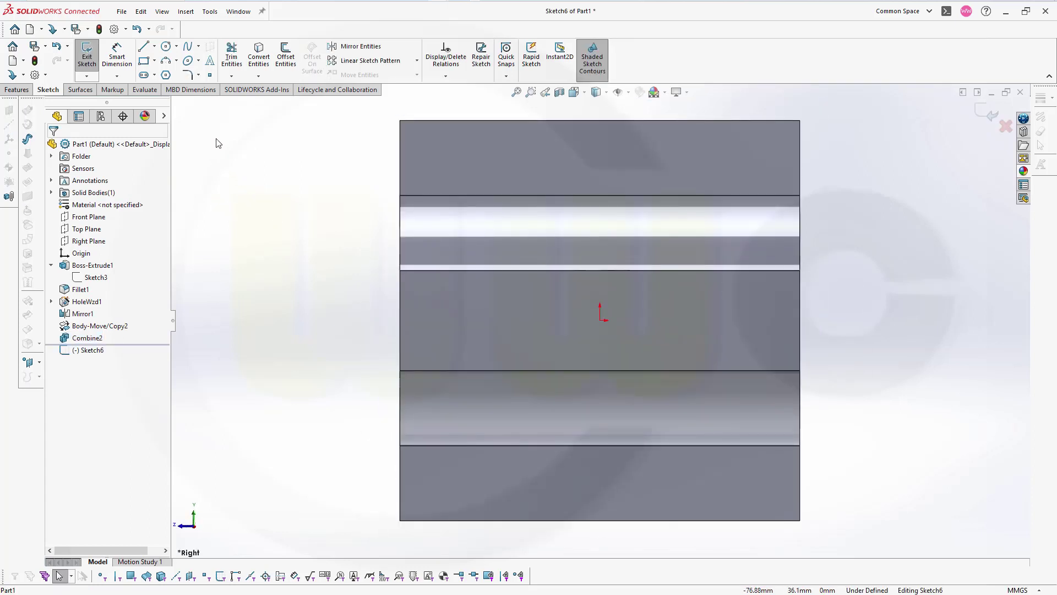
Draw a six-sided polygon centred on the origin.
click(166, 75)
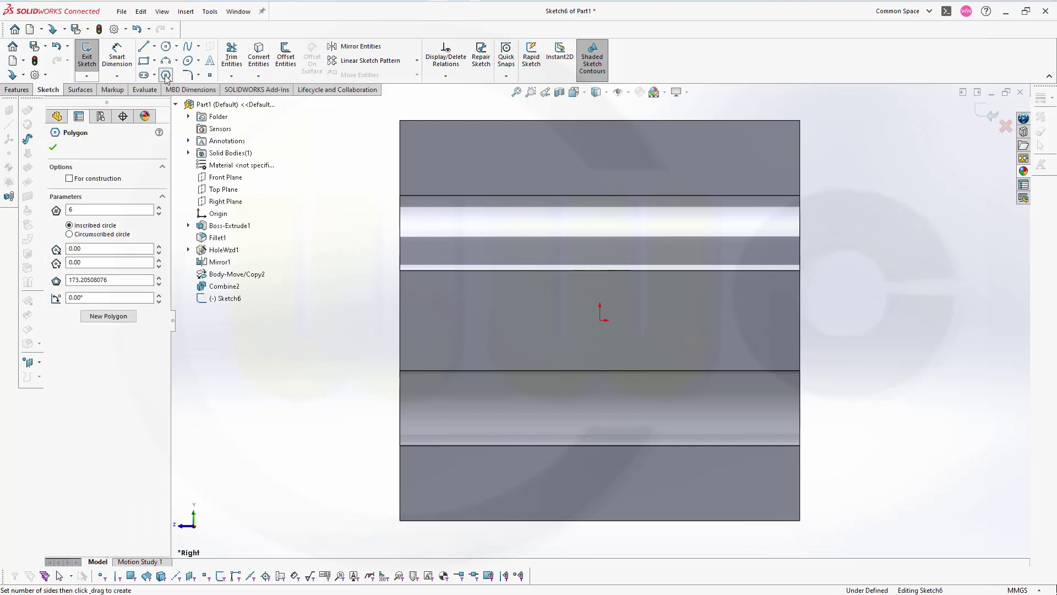
click(600, 320)
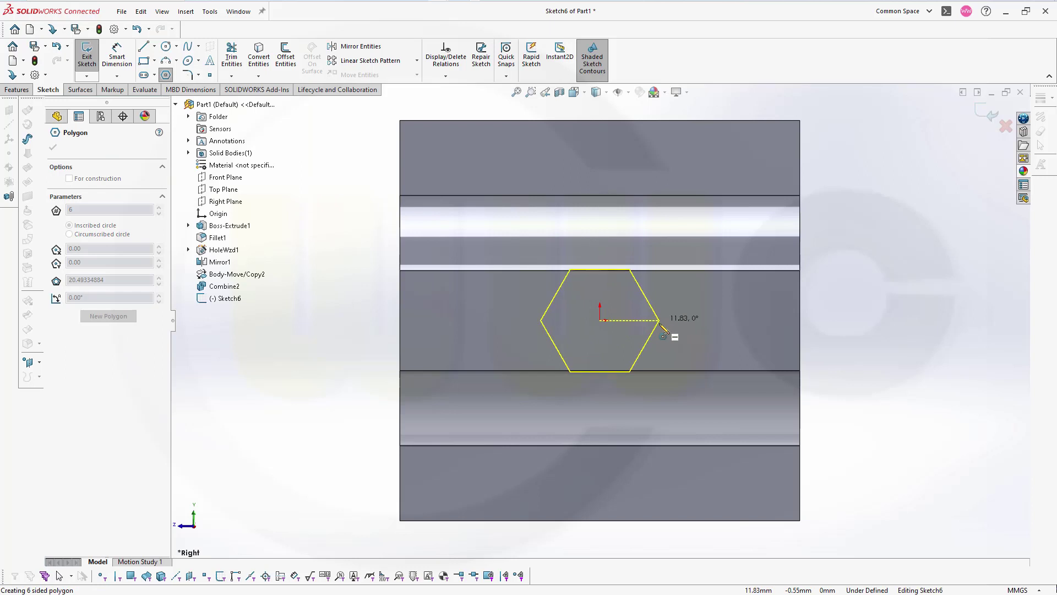
click(692, 320)
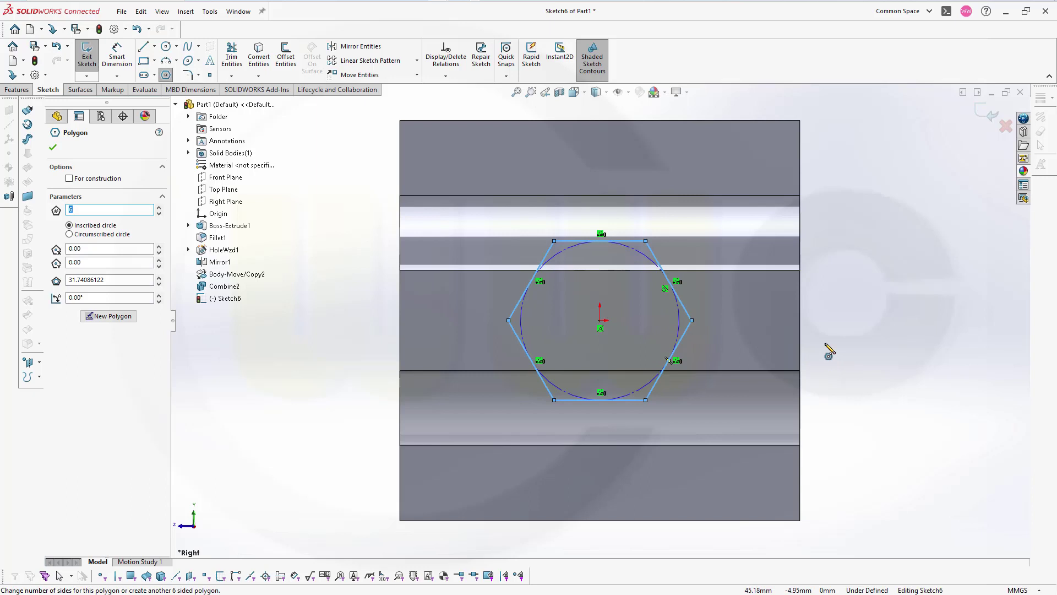
key(Escape)
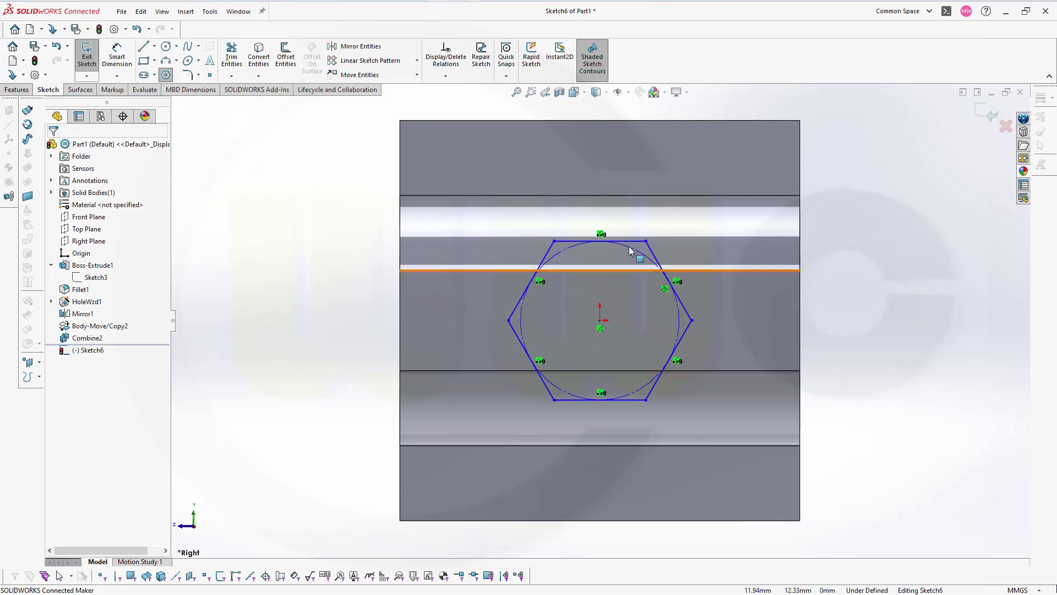
Dimension the hexagon 50 mm across its top and bottom flats.
click(117, 55)
click(566, 247)
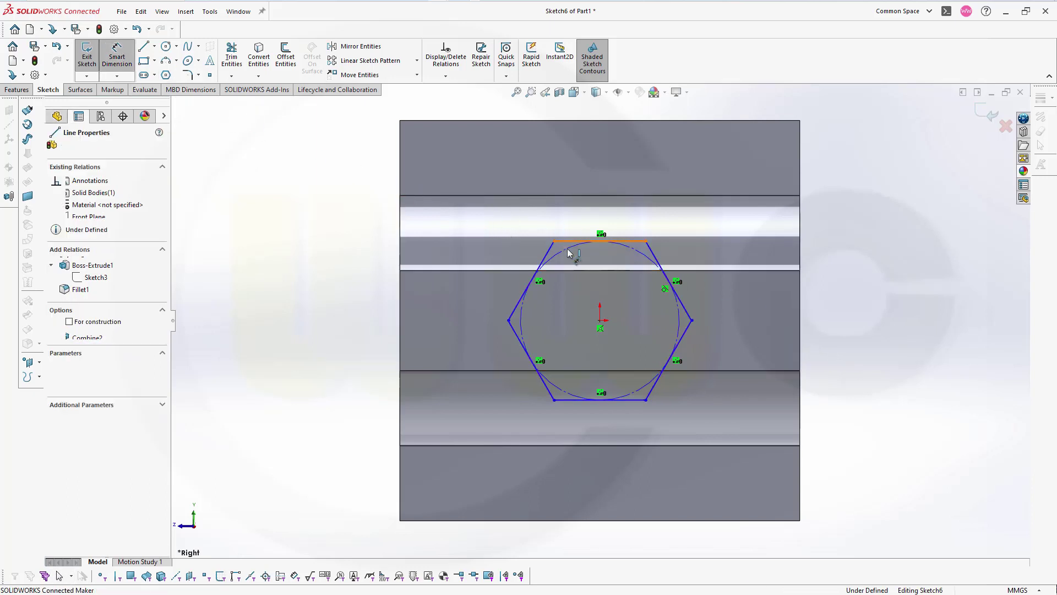
click(576, 403)
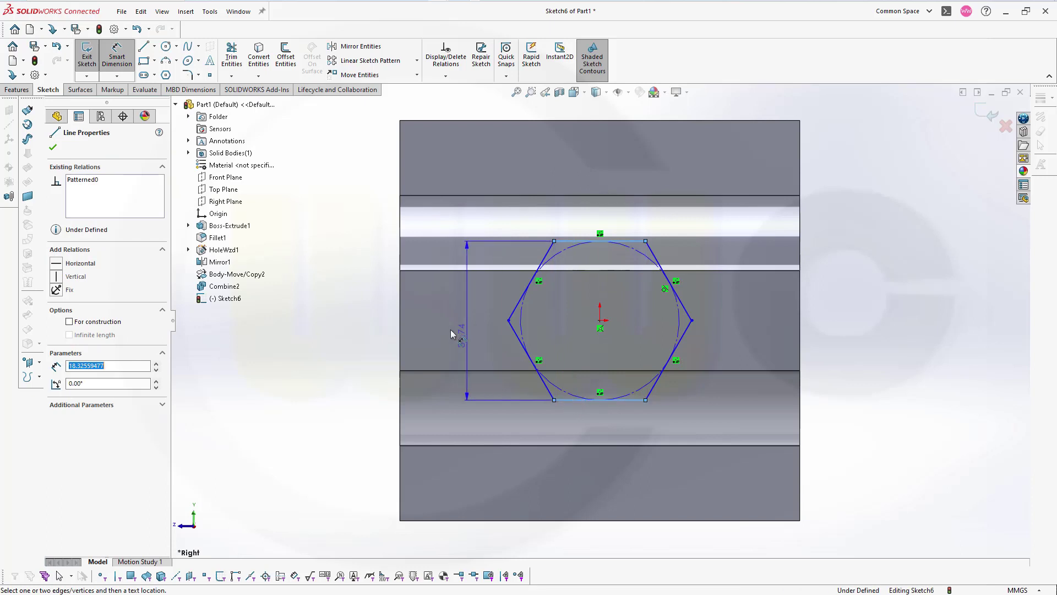
click(361, 319)
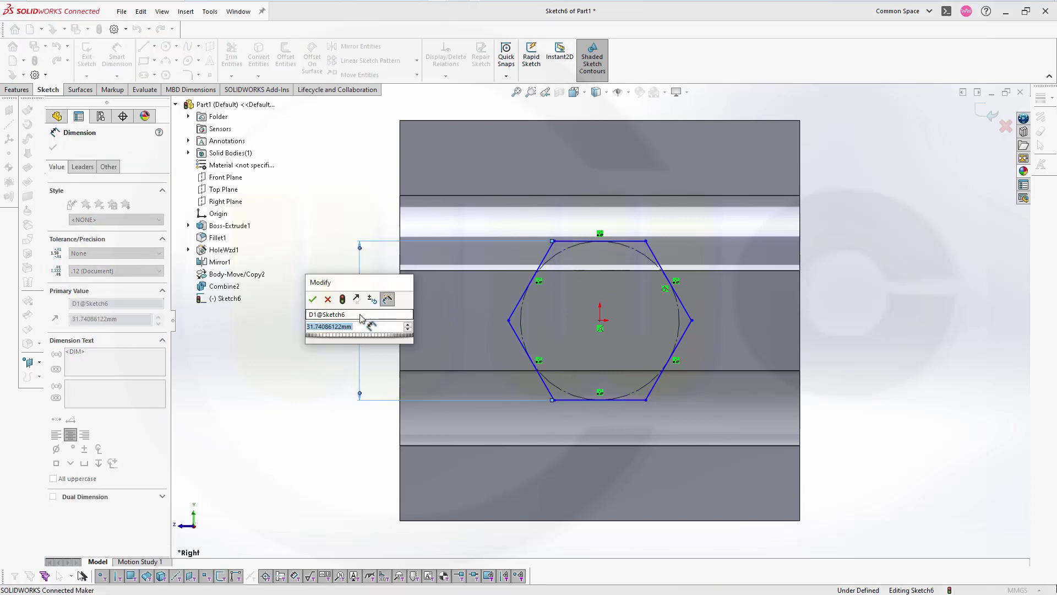
text(50)
key(Return)
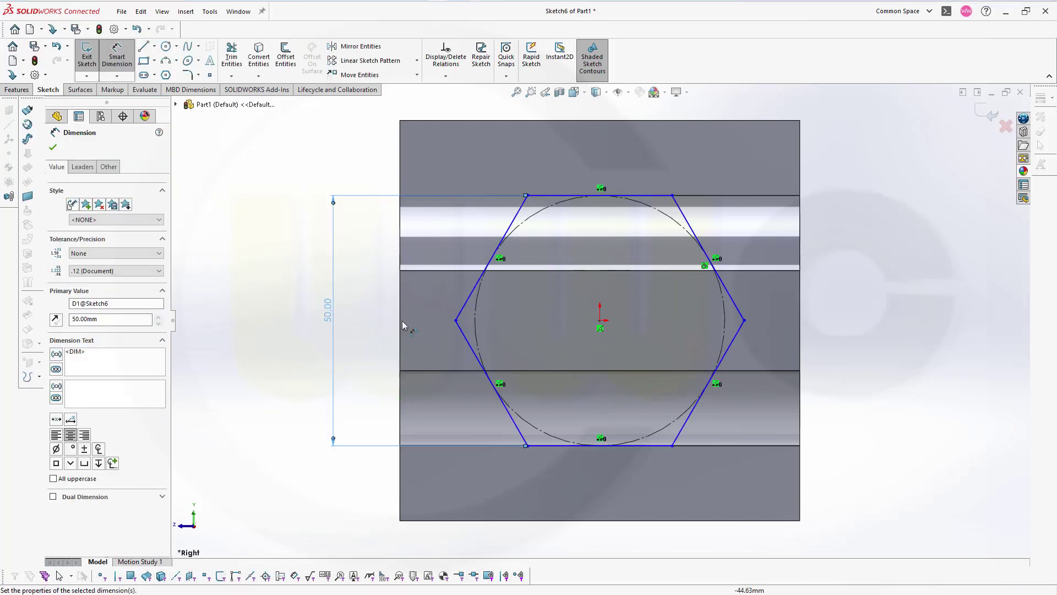
key(Escape)
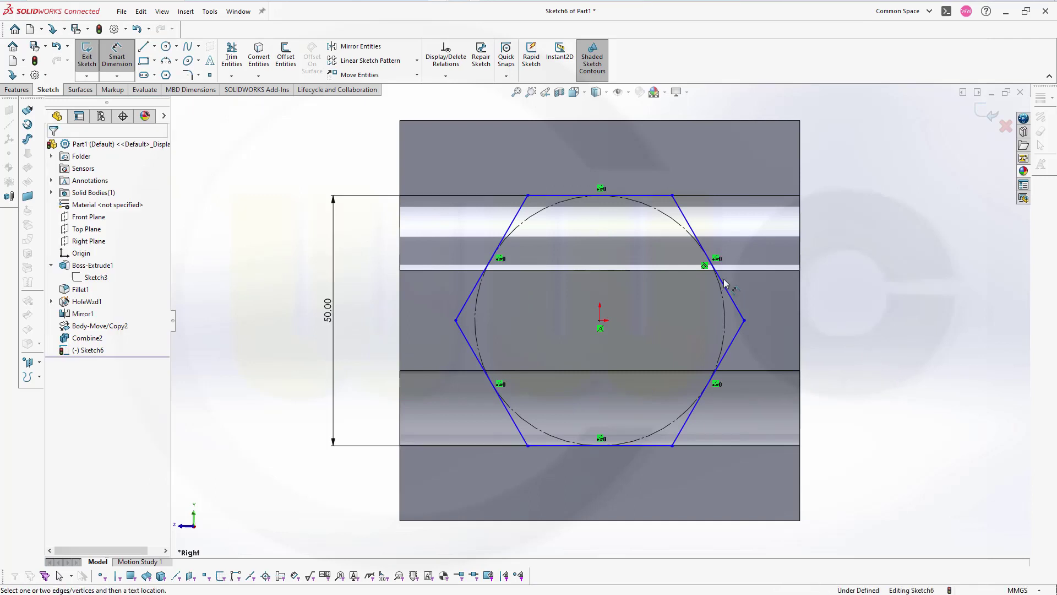
key(Escape)
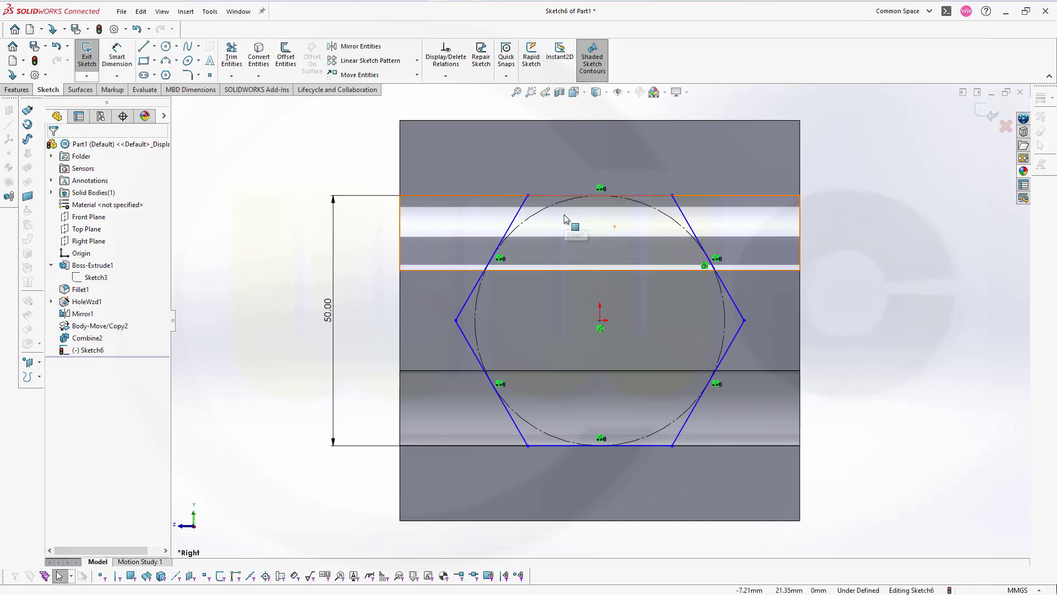
Make the hexagon's top edge horizontal to fully define the sketch.
click(539, 197)
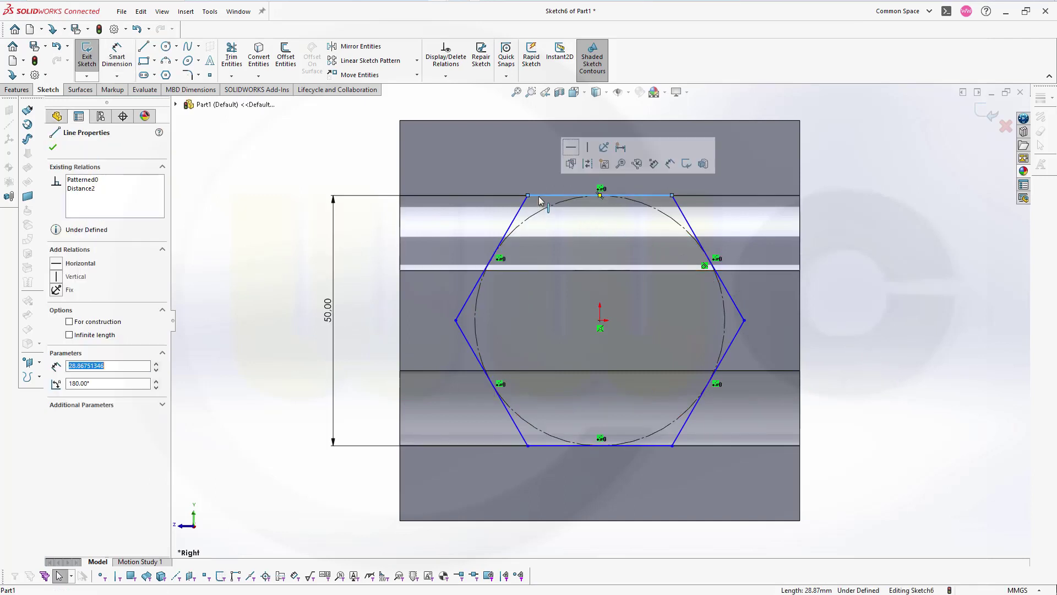
click(572, 147)
click(939, 256)
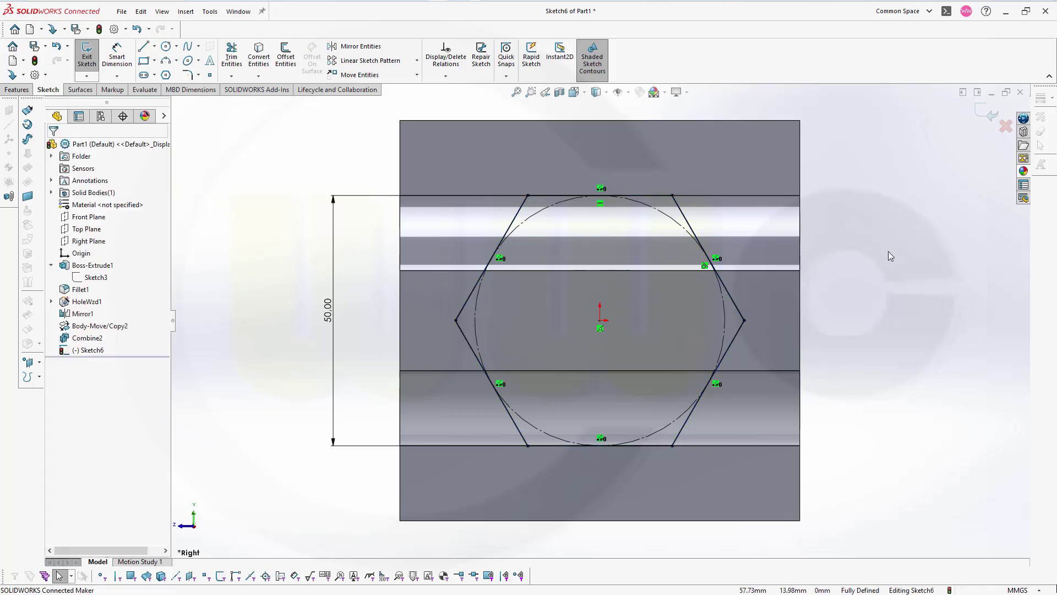
mouse_move(873, 283)
middle_down()
mouse_move(805, 296)
mouse_move(852, 291)
middle_up()
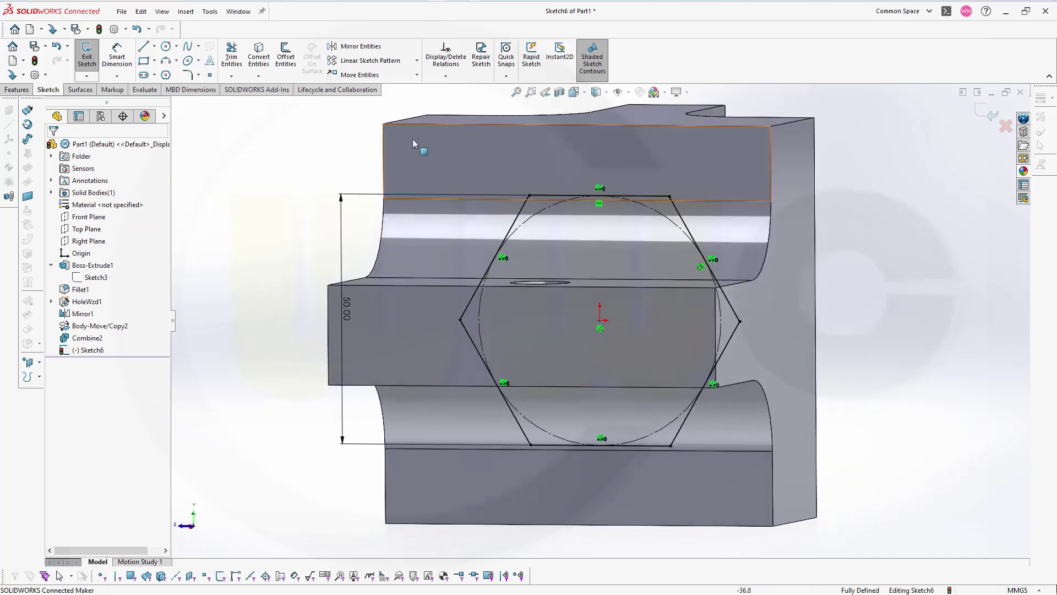
Add a sketch point on the hexagon's right vertex and exit Sketch6.
click(209, 75)
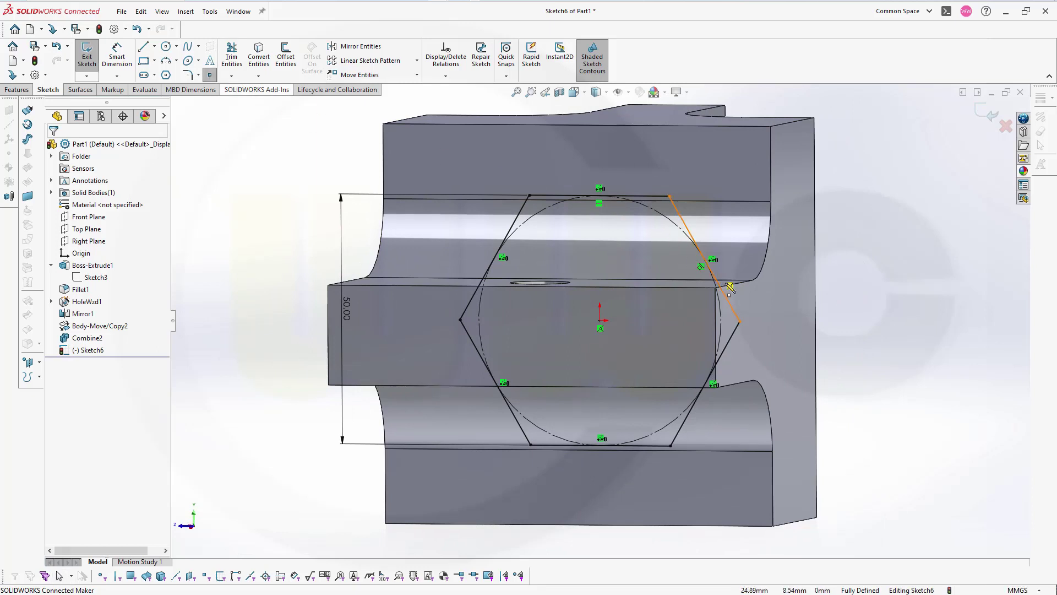
click(740, 322)
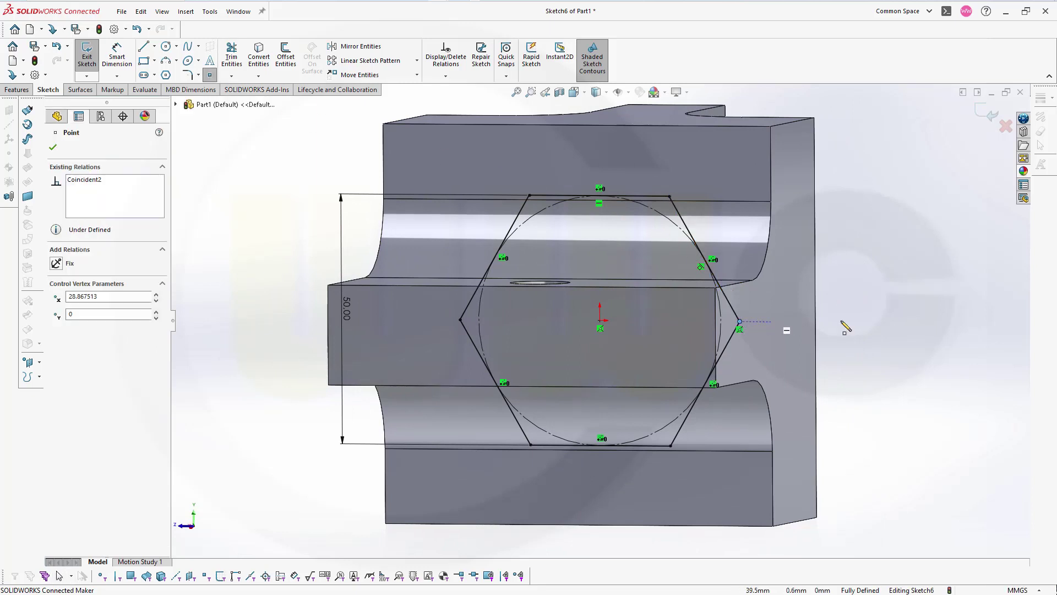
click(990, 125)
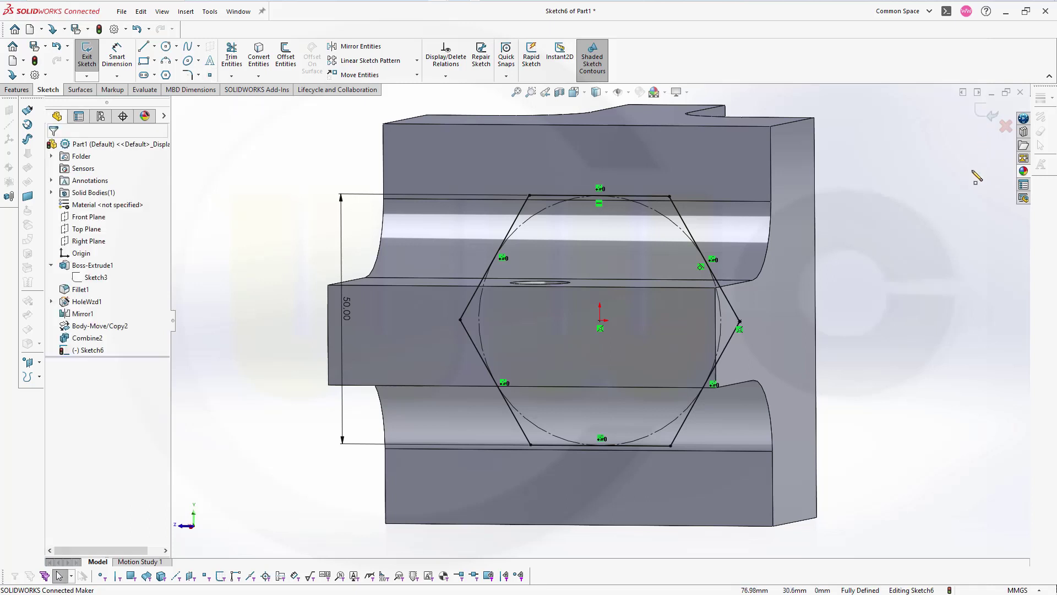
click(990, 123)
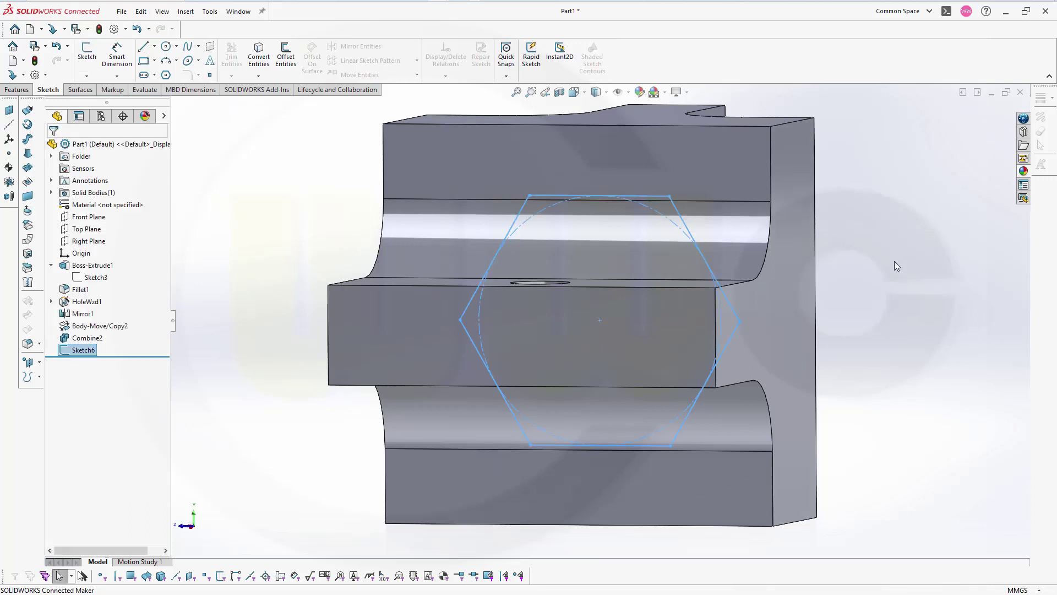
key(ctrl+shift+z)
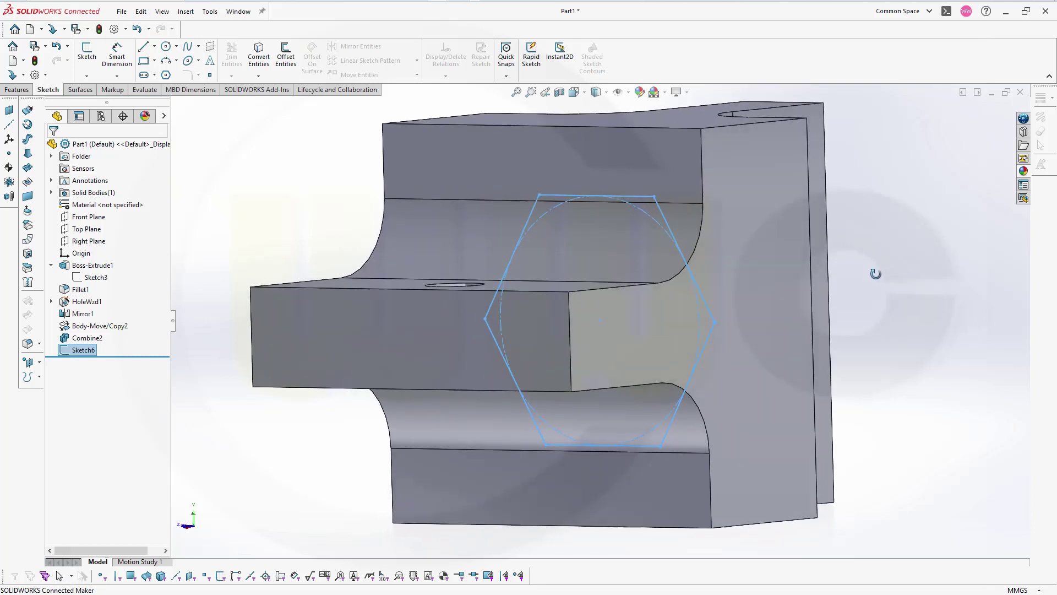
middle_drag(447, 240, 417, 251)
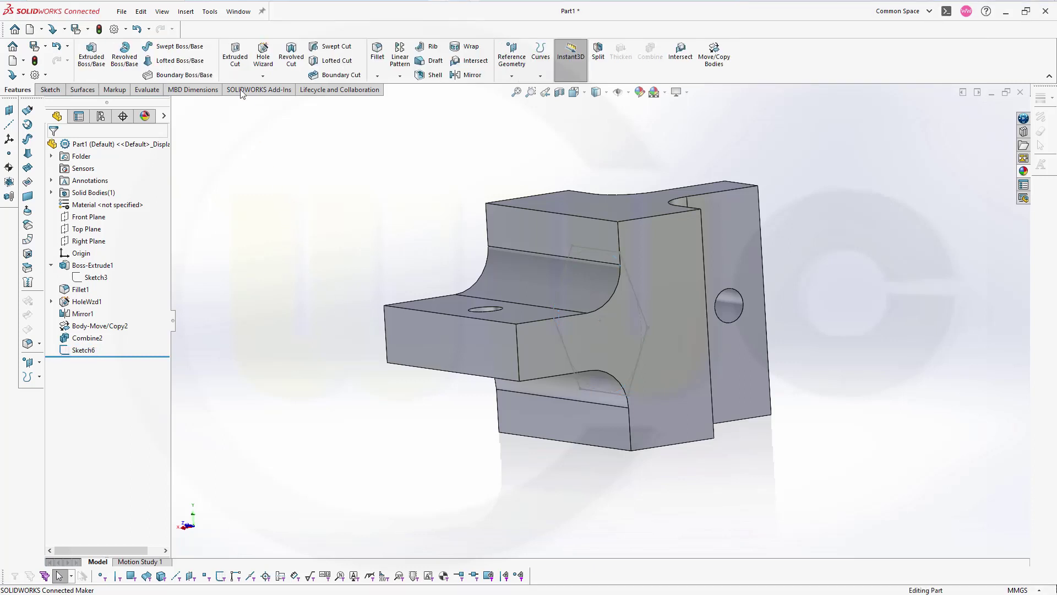
Cut-extrude the hexagon sketch 150 mm Mid Plane with Flip side to cut checked.
click(235, 49)
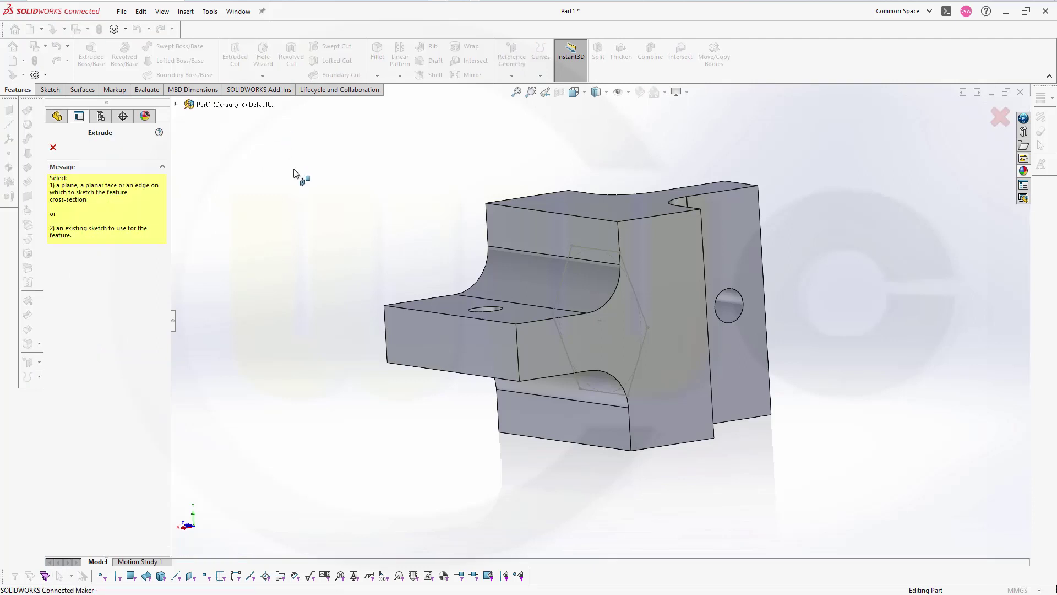
click(644, 315)
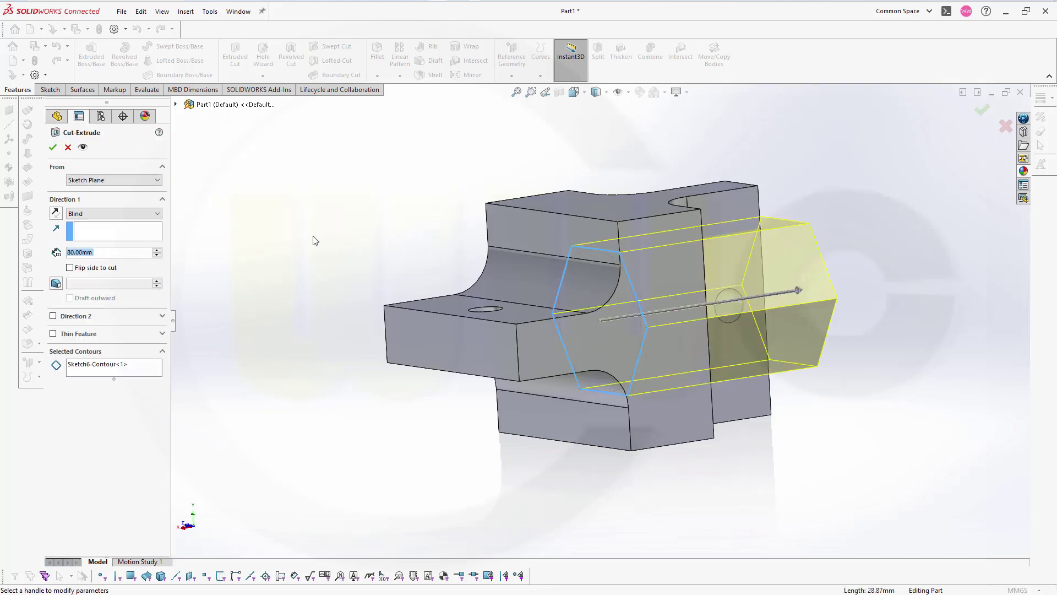
click(156, 214)
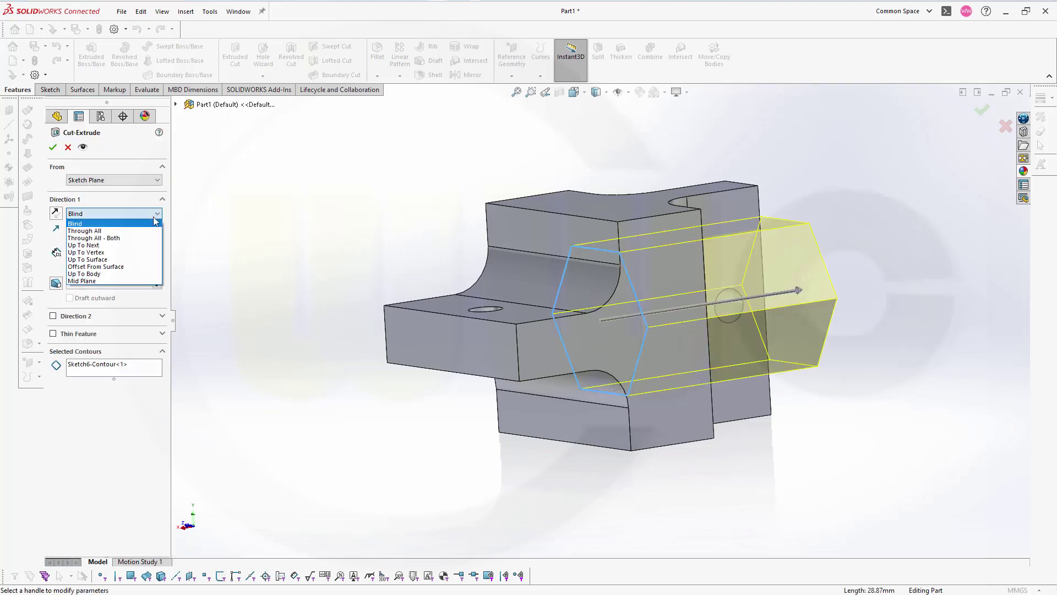
click(116, 280)
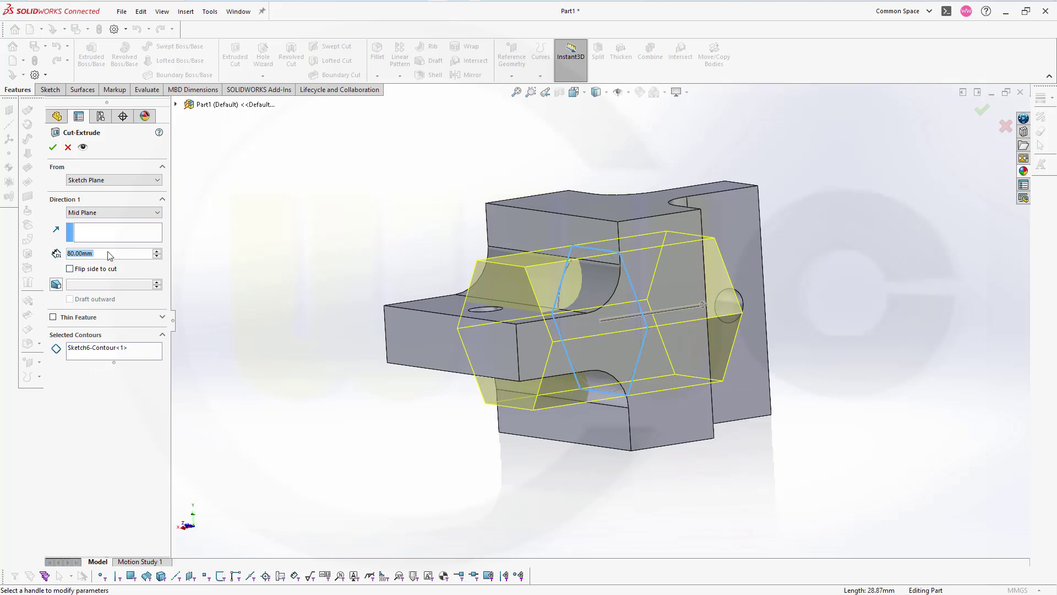
text(150)
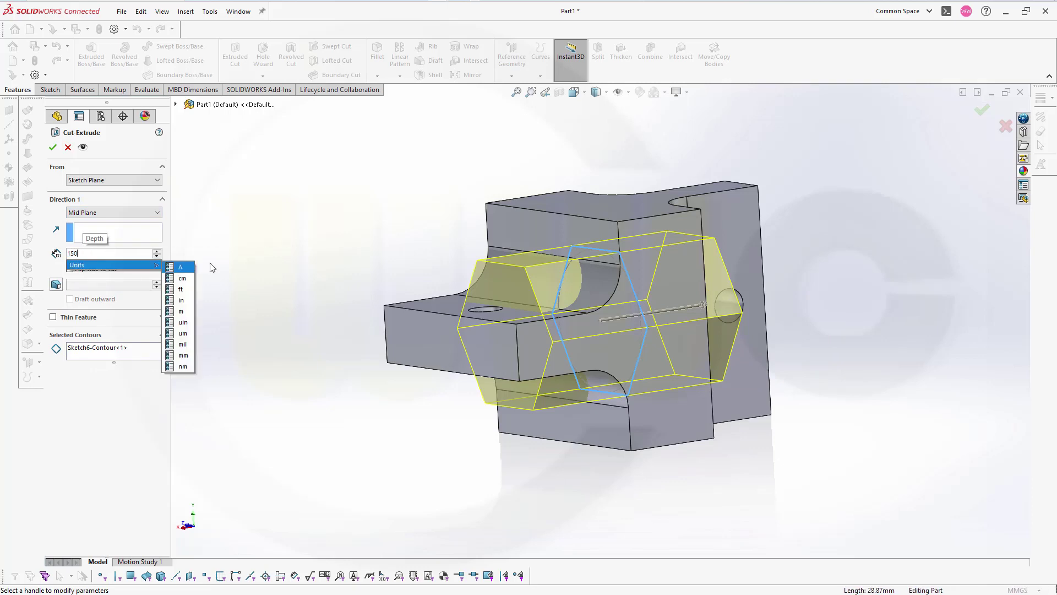
key(Return)
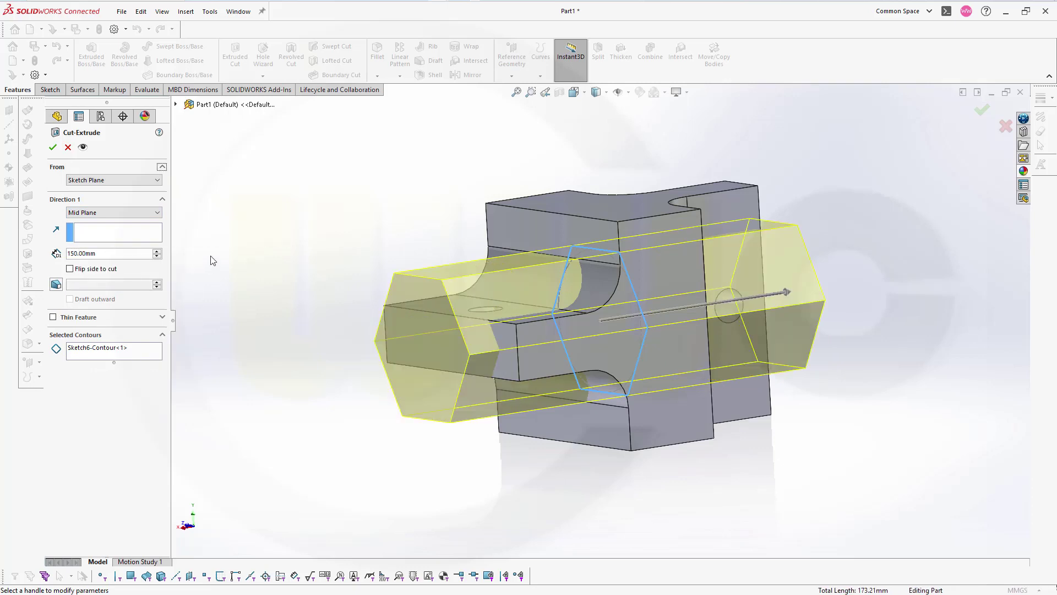
click(70, 269)
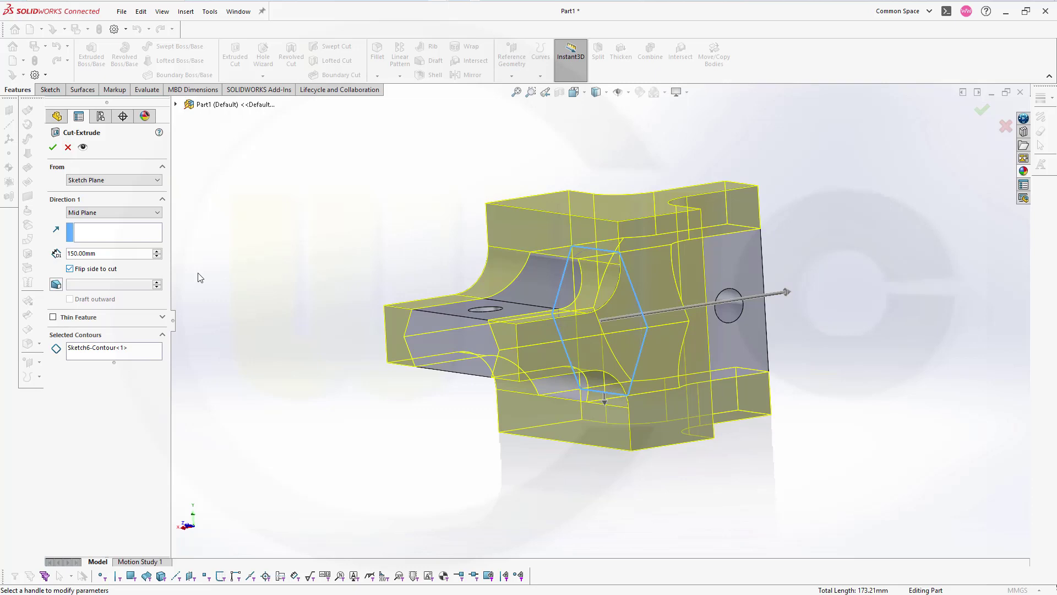
click(53, 147)
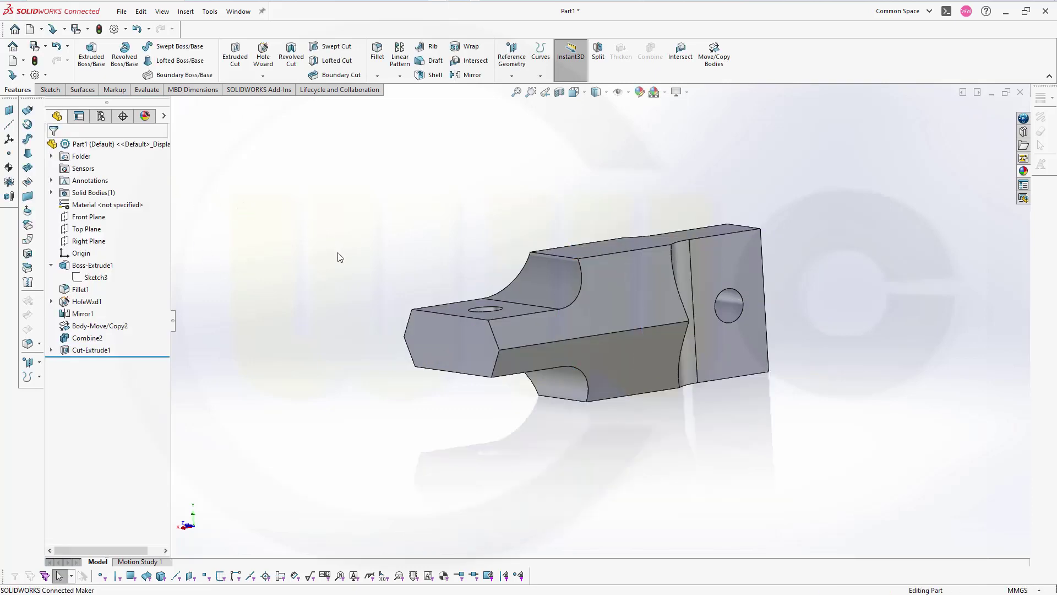
Create reference plane Plane6 offset 30 mm from the Front Plane.
mouse_move(337, 255)
middle_down()
mouse_move(366, 309)
mouse_move(350, 310)
mouse_move(314, 272)
mouse_move(297, 180)
middle_up()
middle_drag(480, 246, 473, 133)
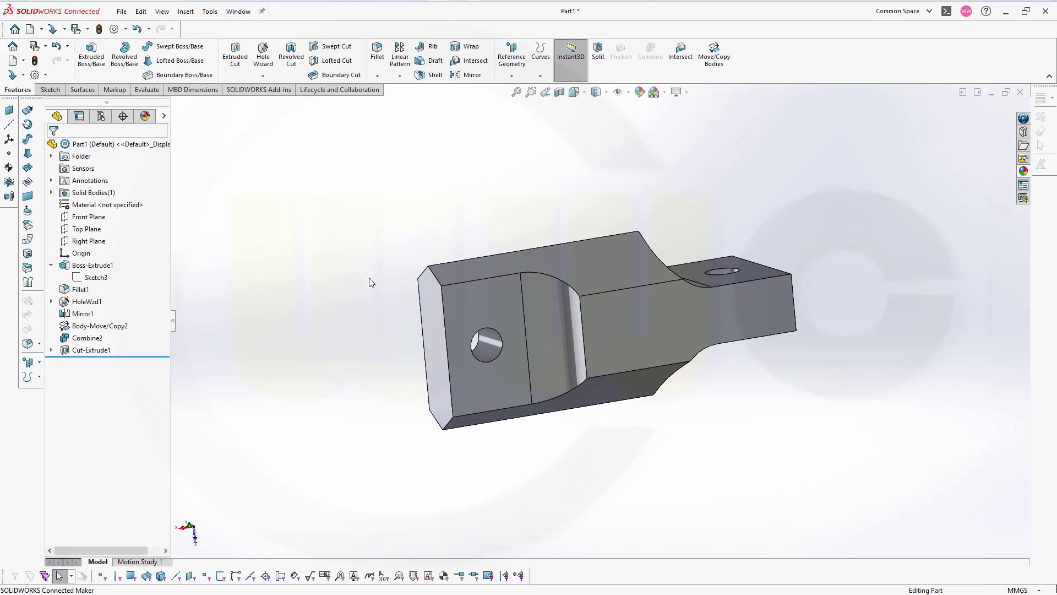
key(ctrl+z)
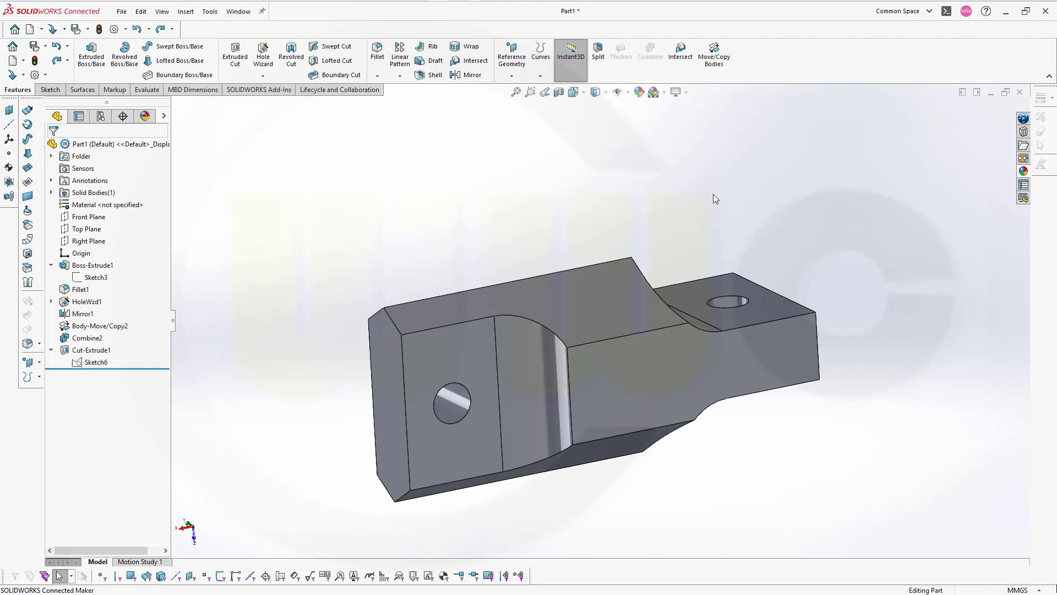
click(511, 76)
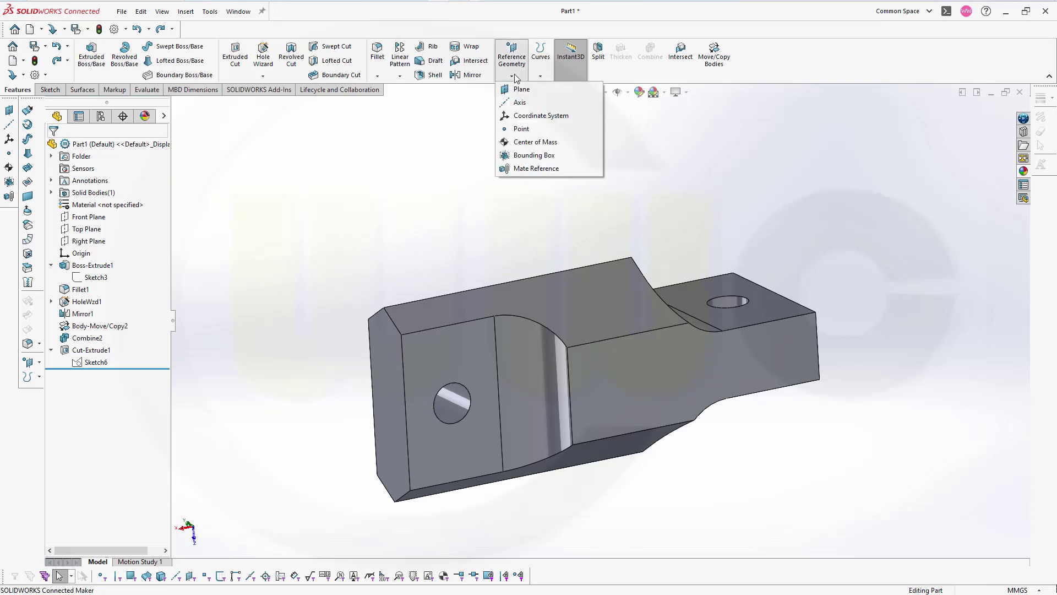
click(520, 90)
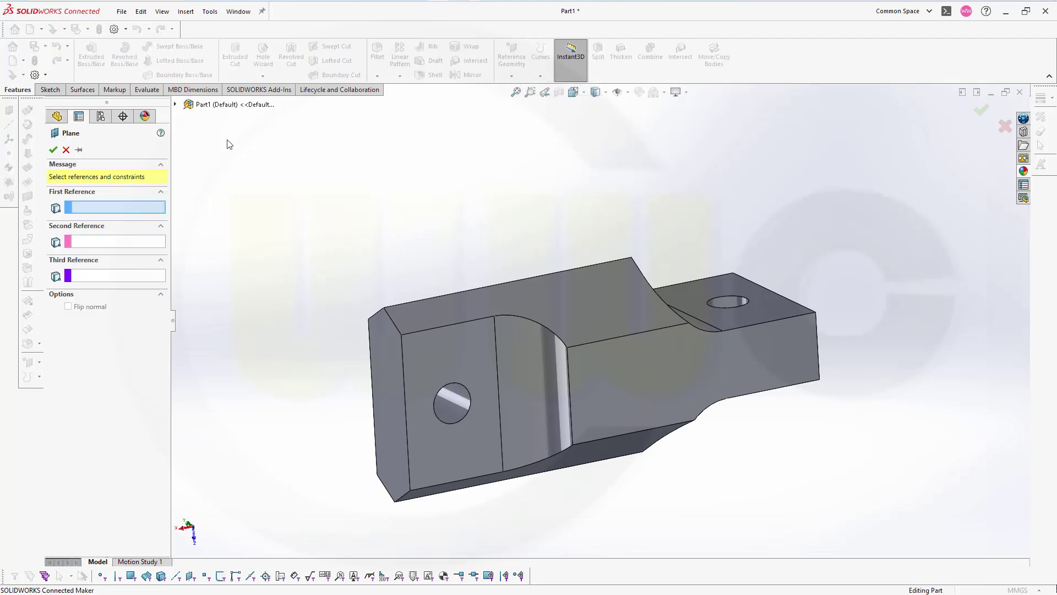
click(176, 104)
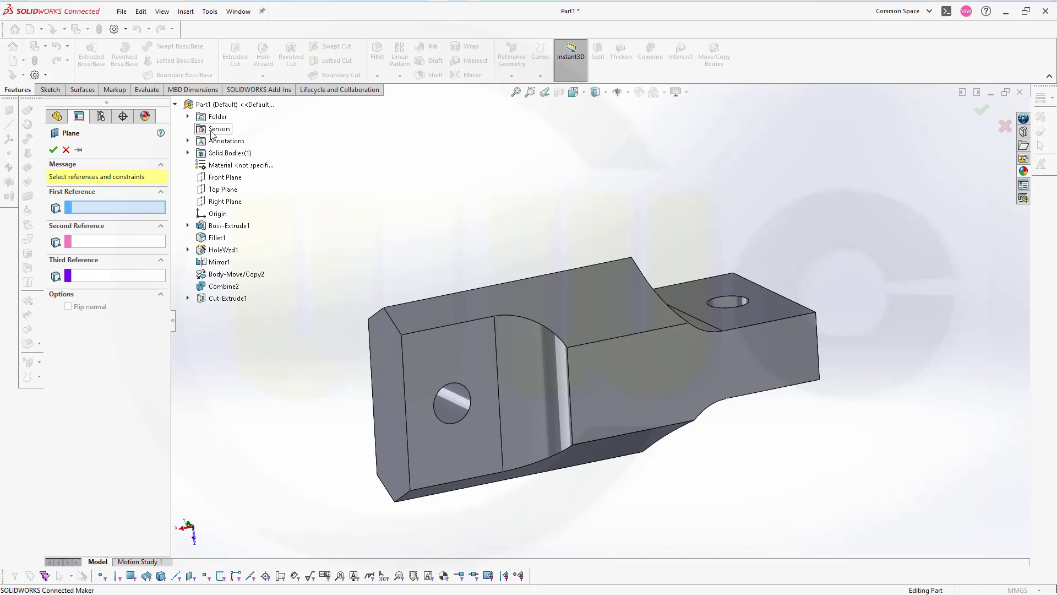
click(227, 178)
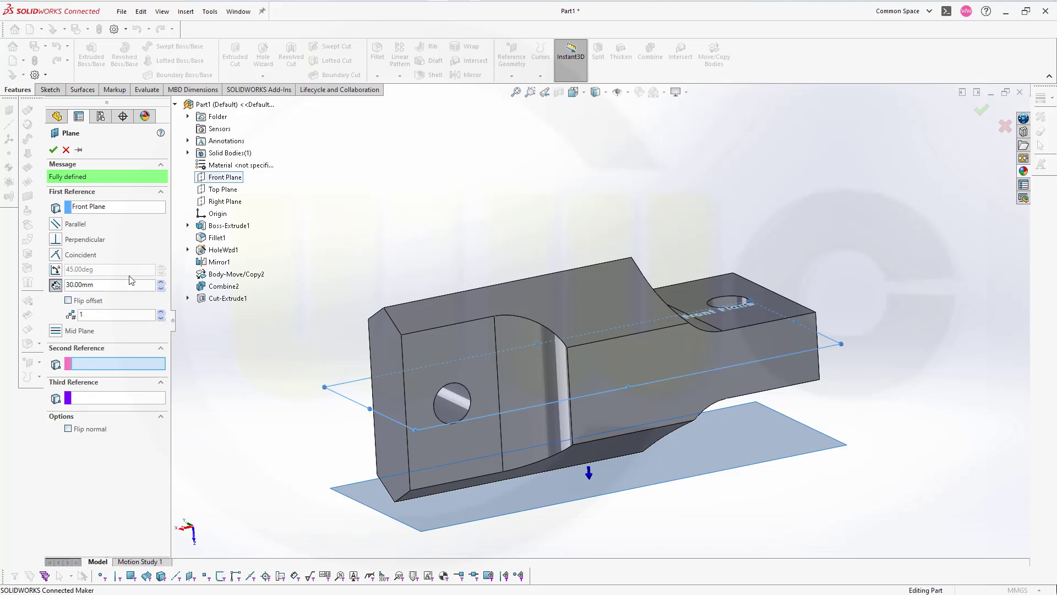
click(53, 150)
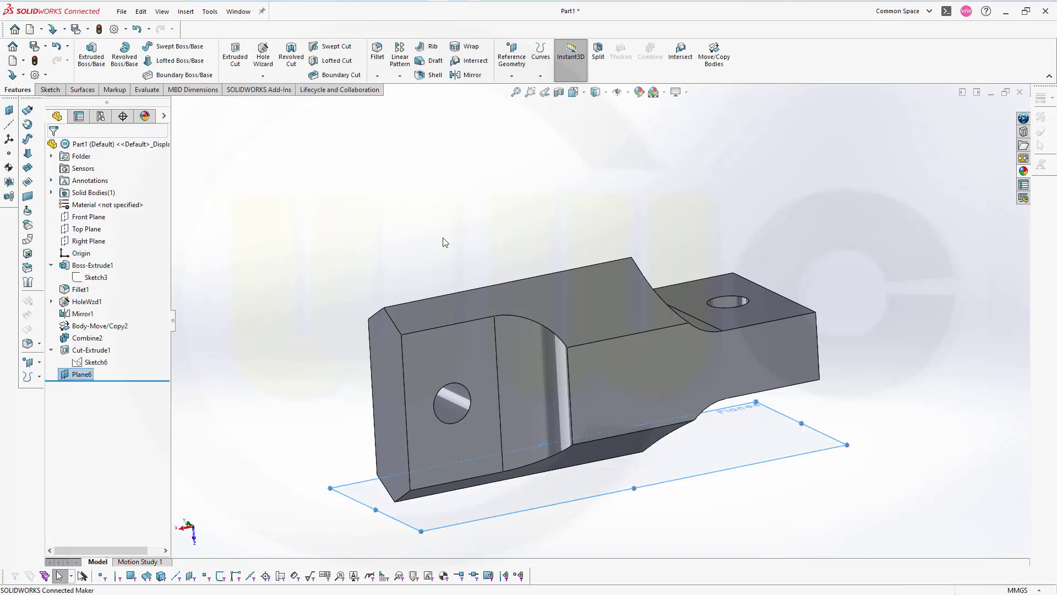
Show the hexagon sketch Sketch6 in the model.
middle_drag(613, 348, 573, 66)
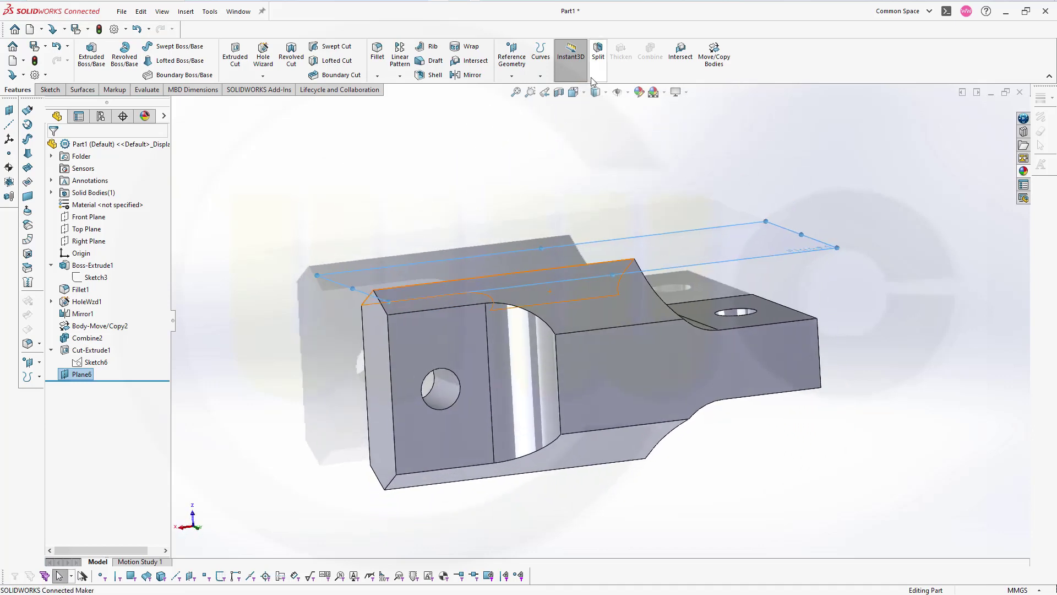
click(586, 80)
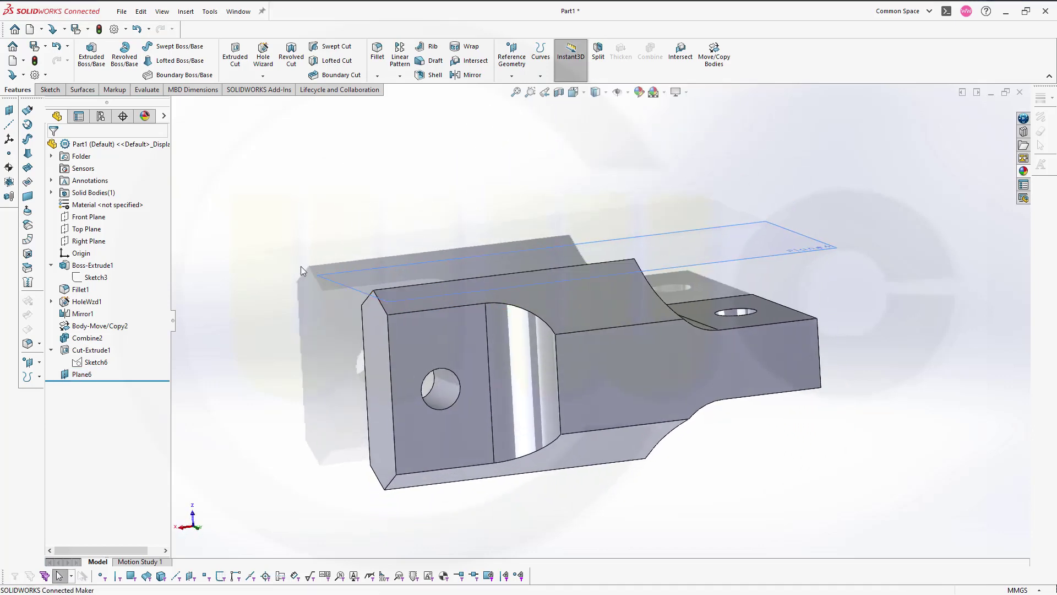
click(96, 364)
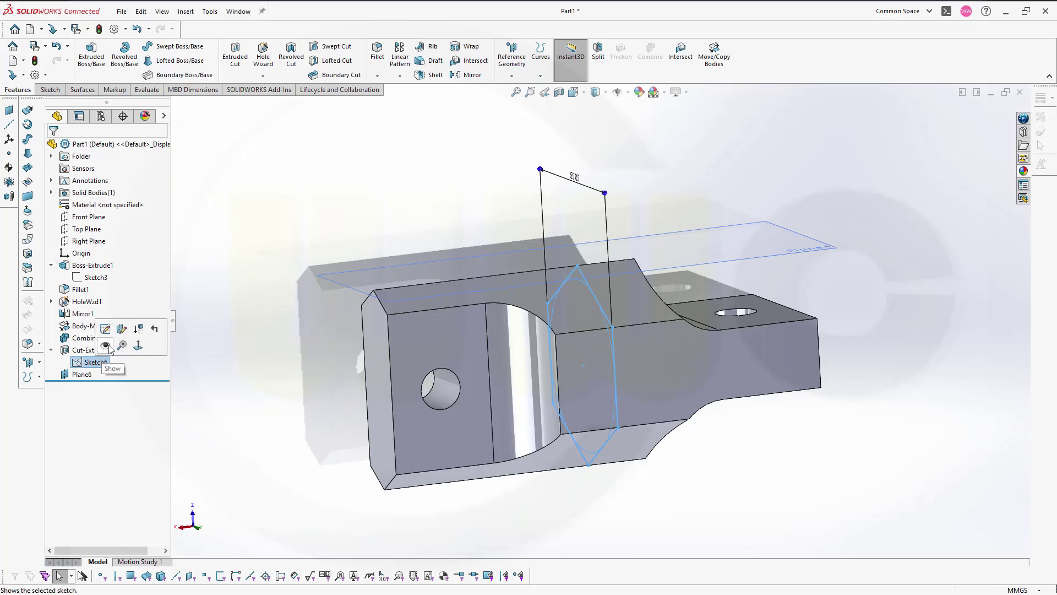
click(179, 278)
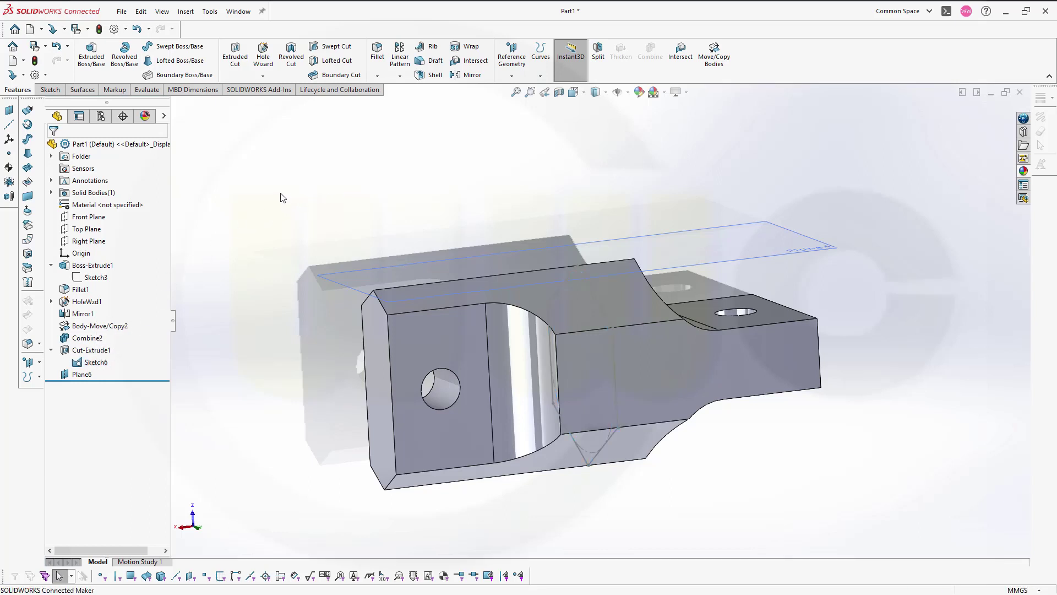
Set up a Ø16 mm Through All counterbored hole with a Ø30 mm, 13 mm-deep counterbore.
click(263, 55)
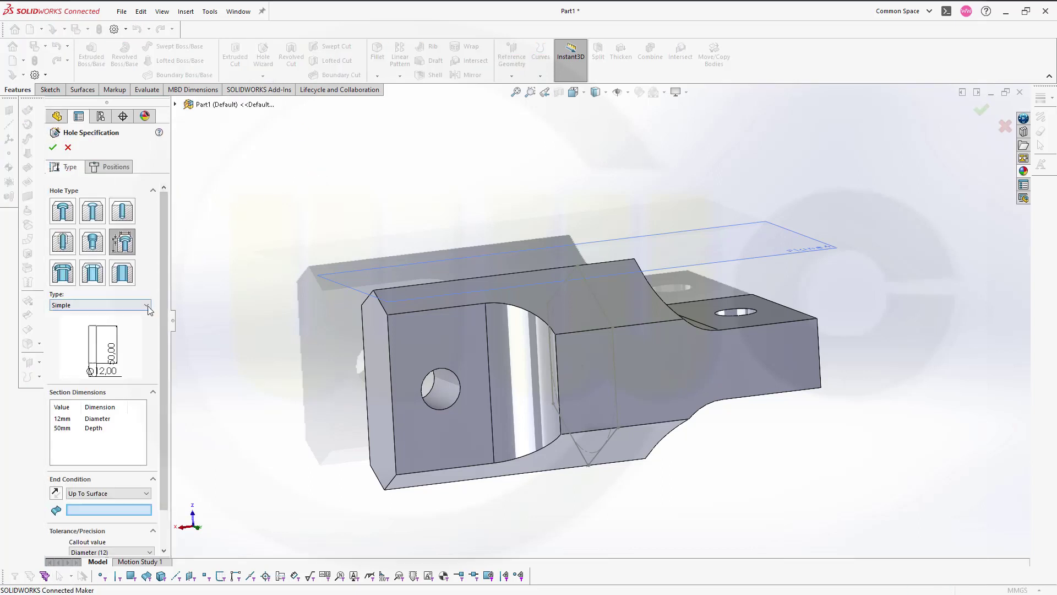
click(147, 305)
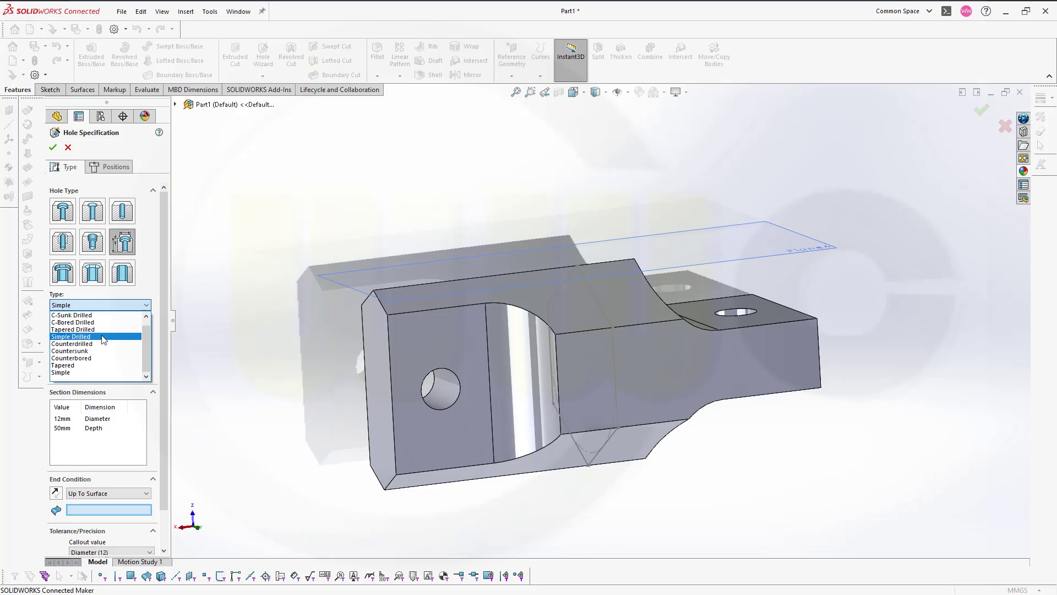
click(95, 361)
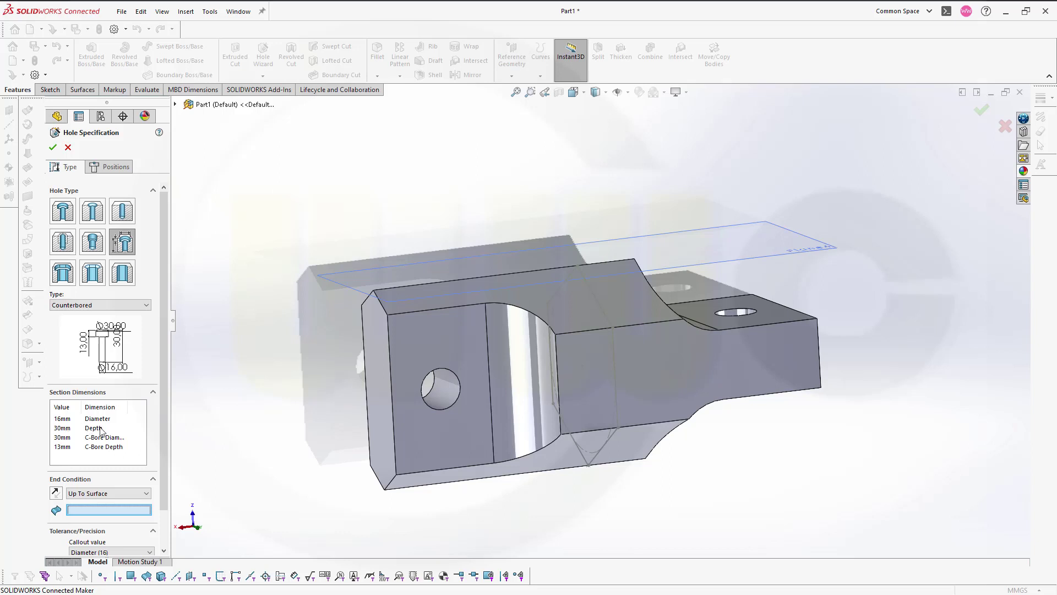
click(146, 493)
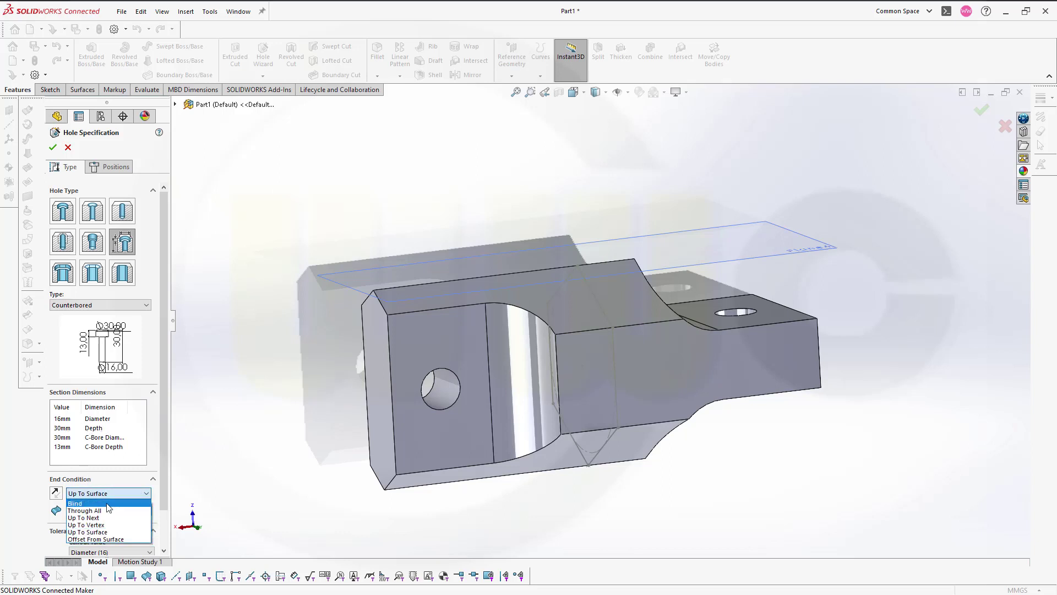
click(103, 511)
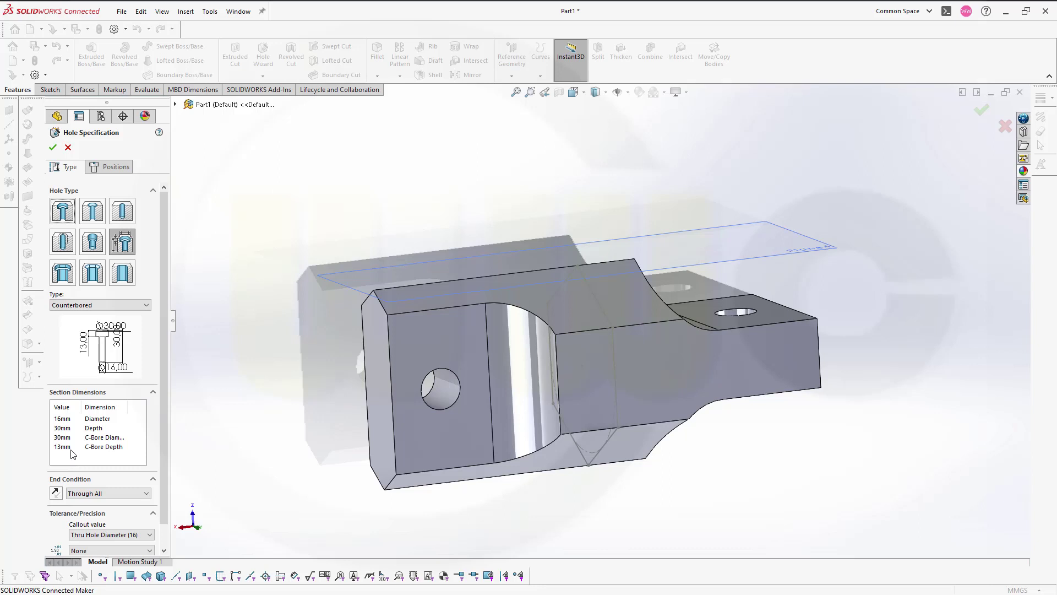
Place the counterbored hole on Plane6 at the origin, creating HoleWzd4.
click(116, 168)
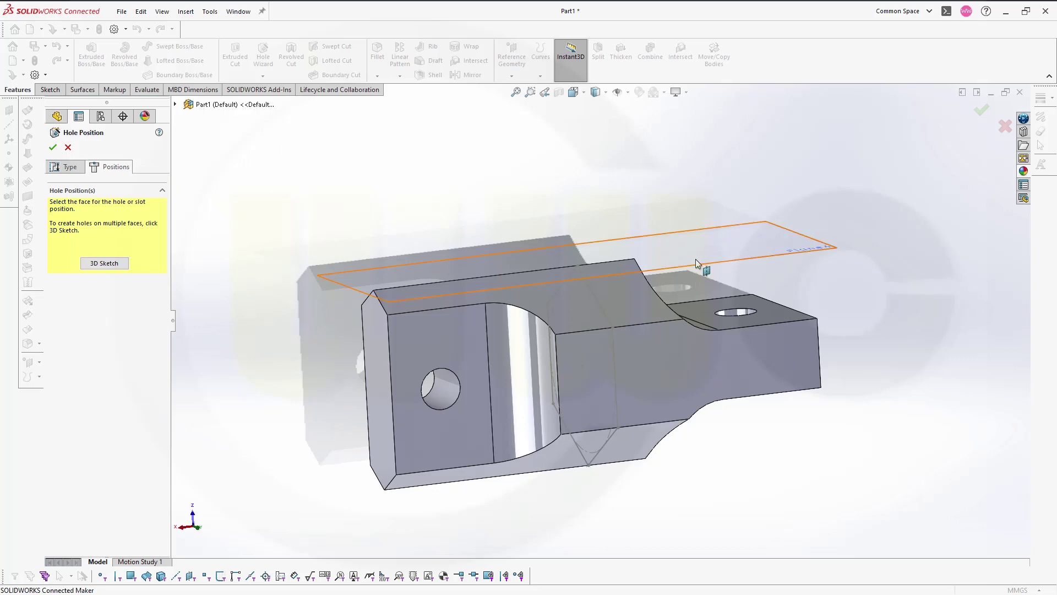
click(711, 267)
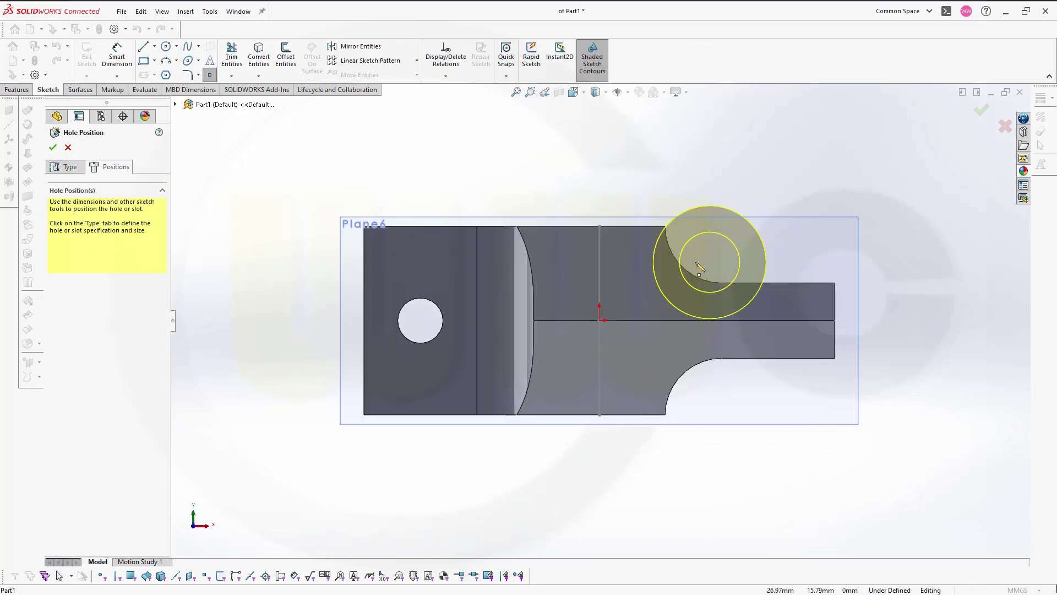
click(600, 322)
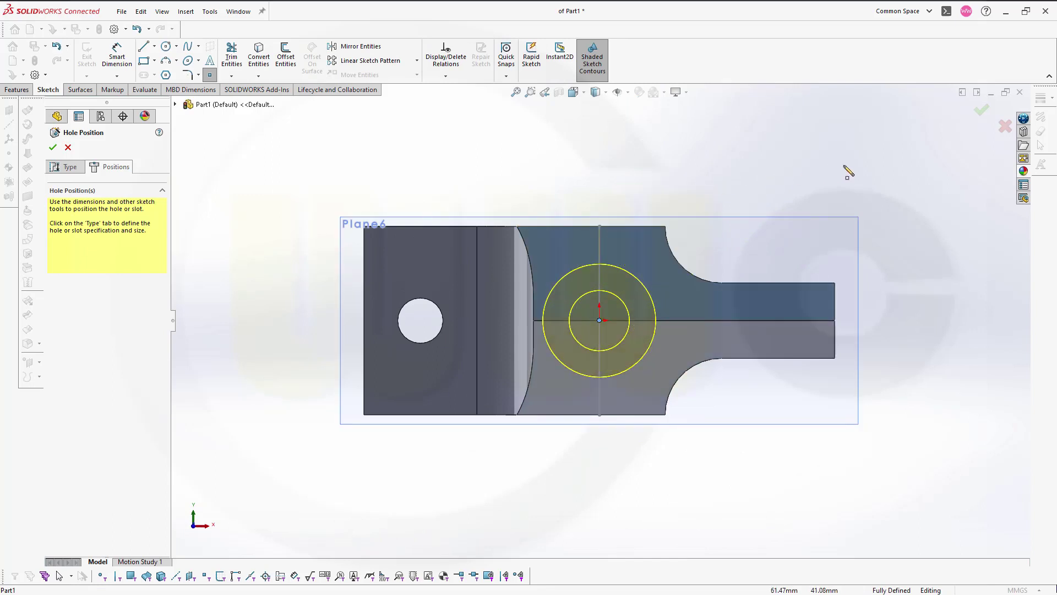
click(981, 114)
middle_drag(507, 256, 312, 175)
click(308, 165)
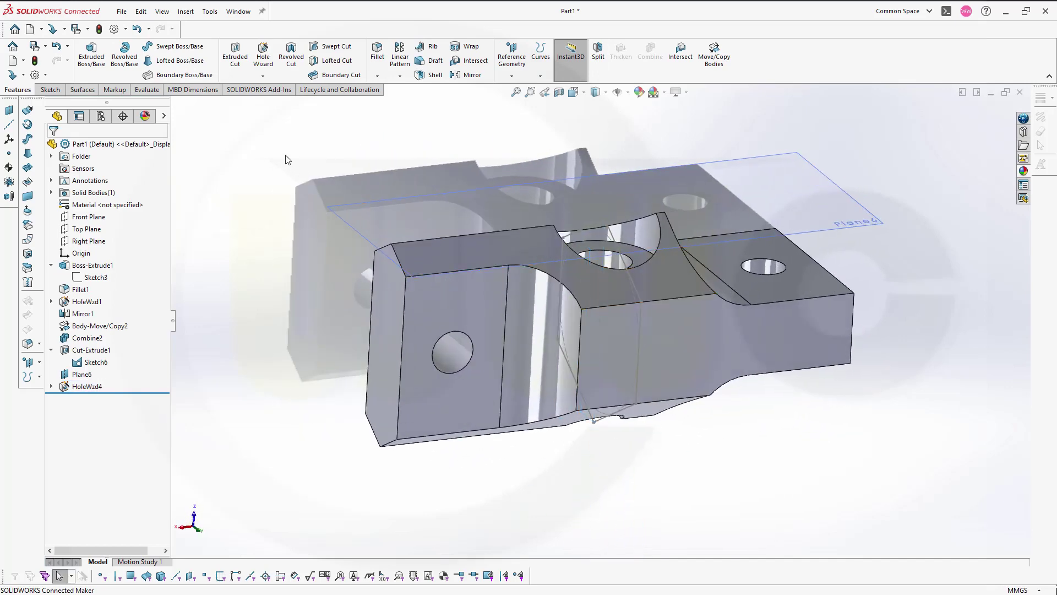
Hide Sketch6 and mirror HoleWzd4 about the Front Plane as Mirror2.
click(108, 363)
click(116, 346)
click(468, 75)
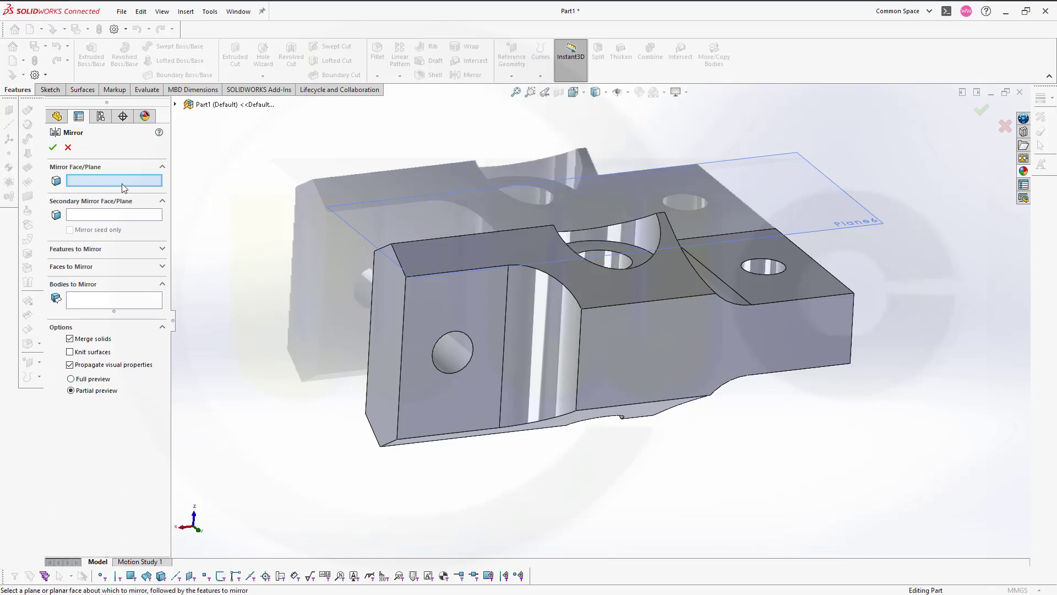
click(175, 105)
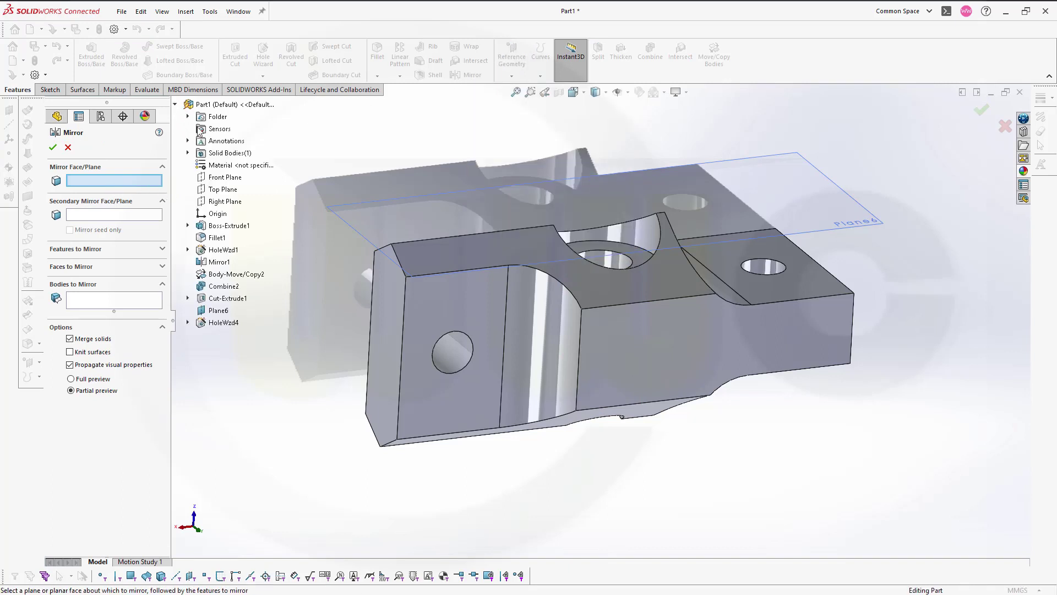
click(225, 178)
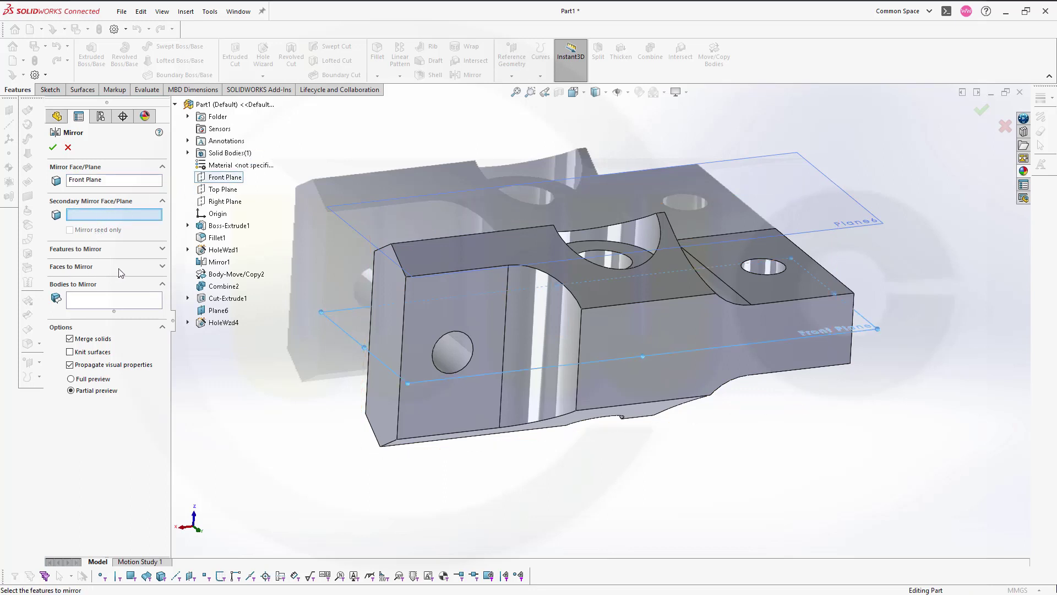
click(102, 250)
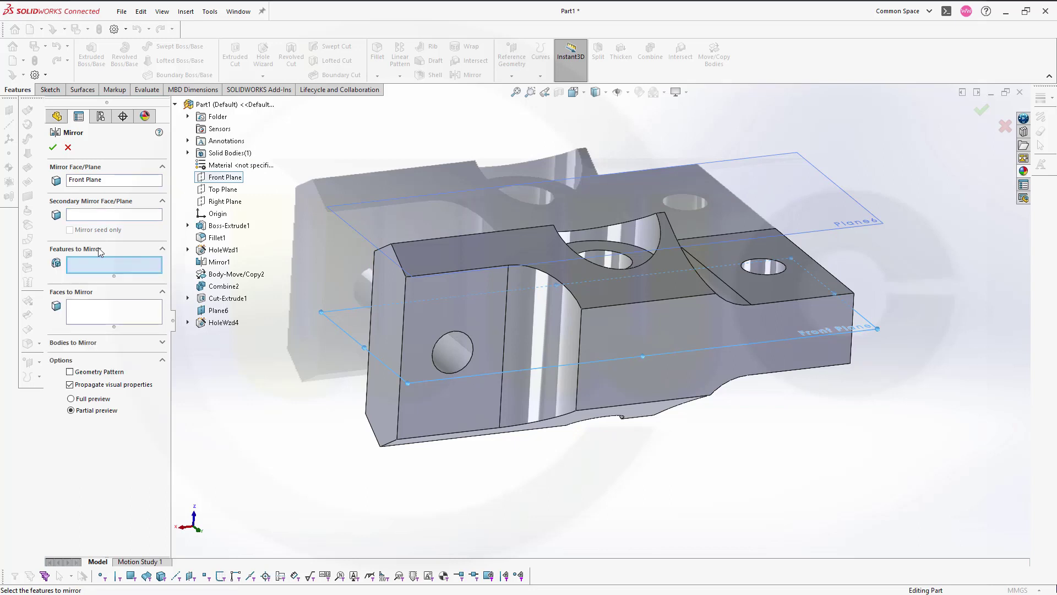
click(223, 323)
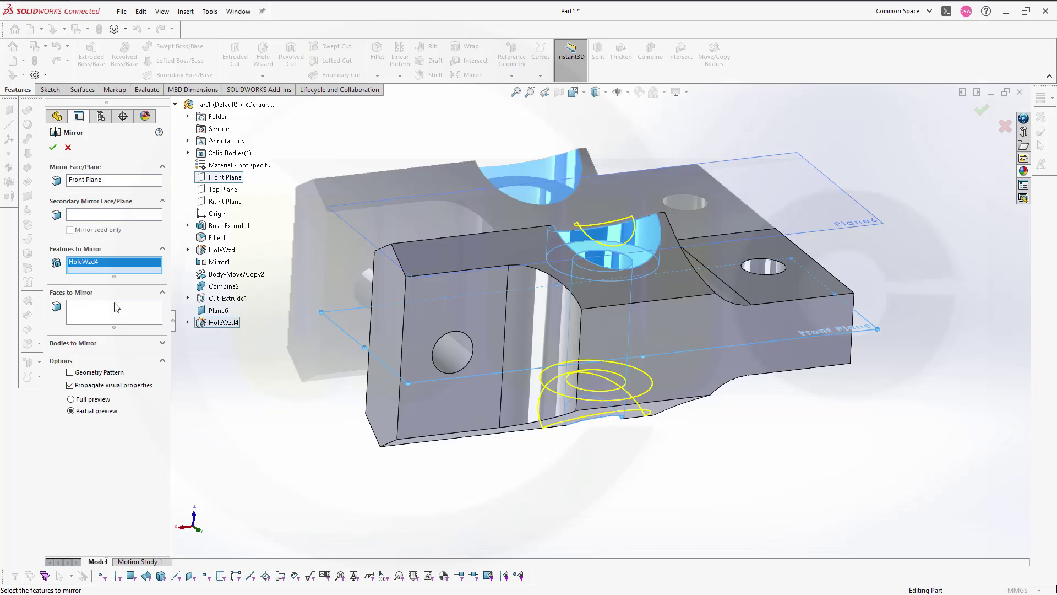
click(53, 148)
middle_drag(594, 309, 708, 359)
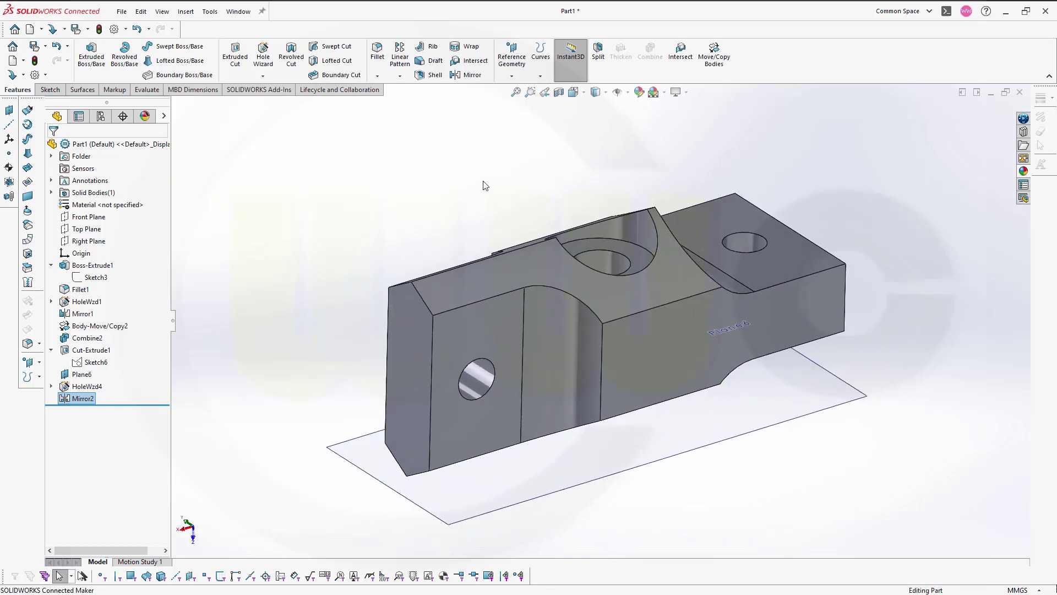